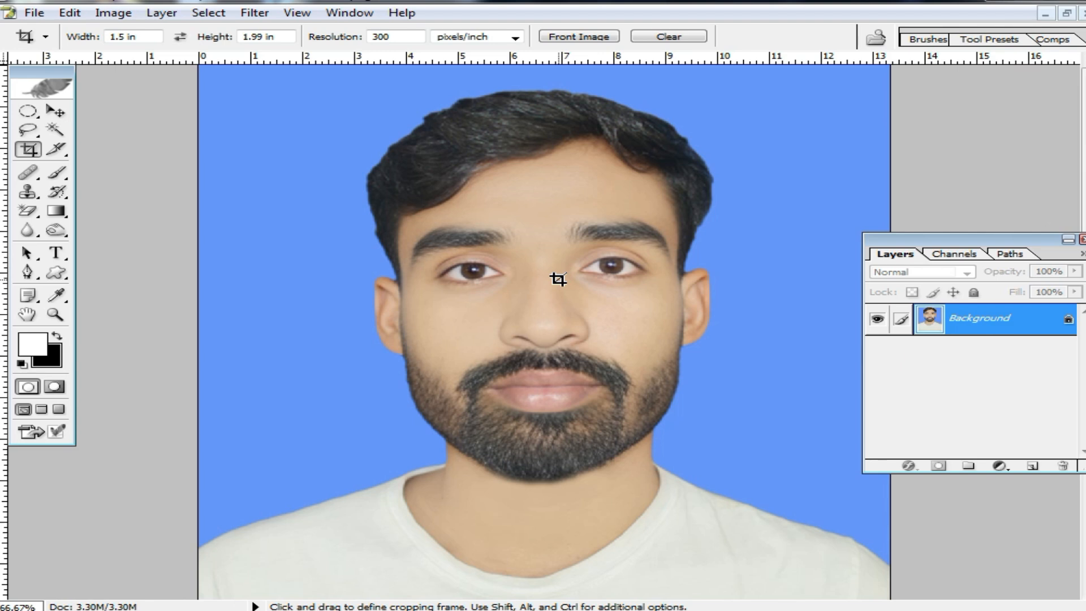
Clear the Crop tool's size options and set width 40 mm, height 50 mm and resolution 300 pixels/inch.
{"action": "left_click", "coordinate": [669, 36]}
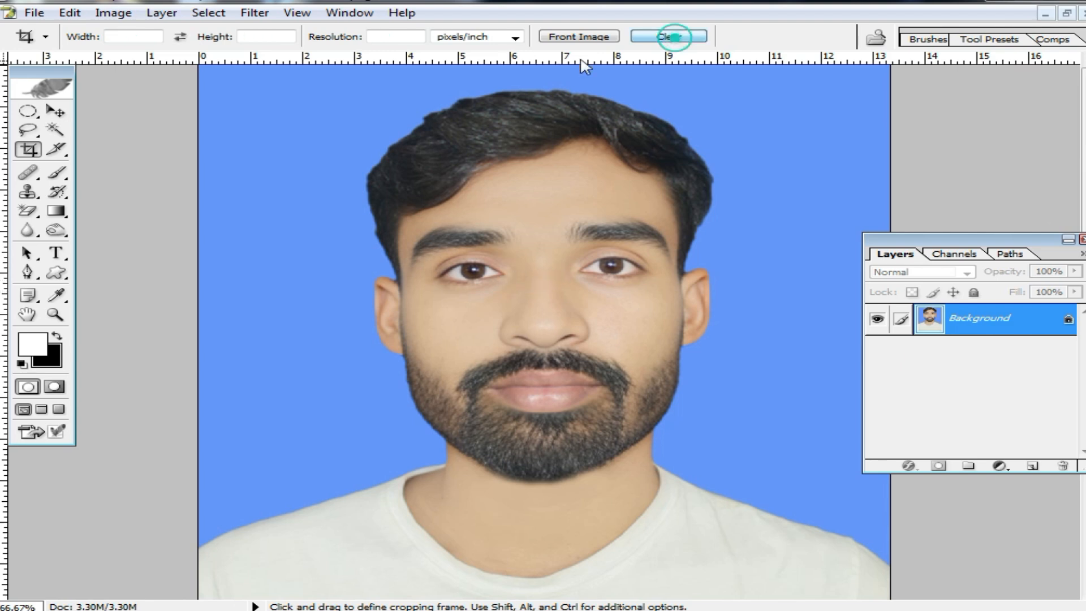
{"action": "key", "text": "ctrl+minus"}
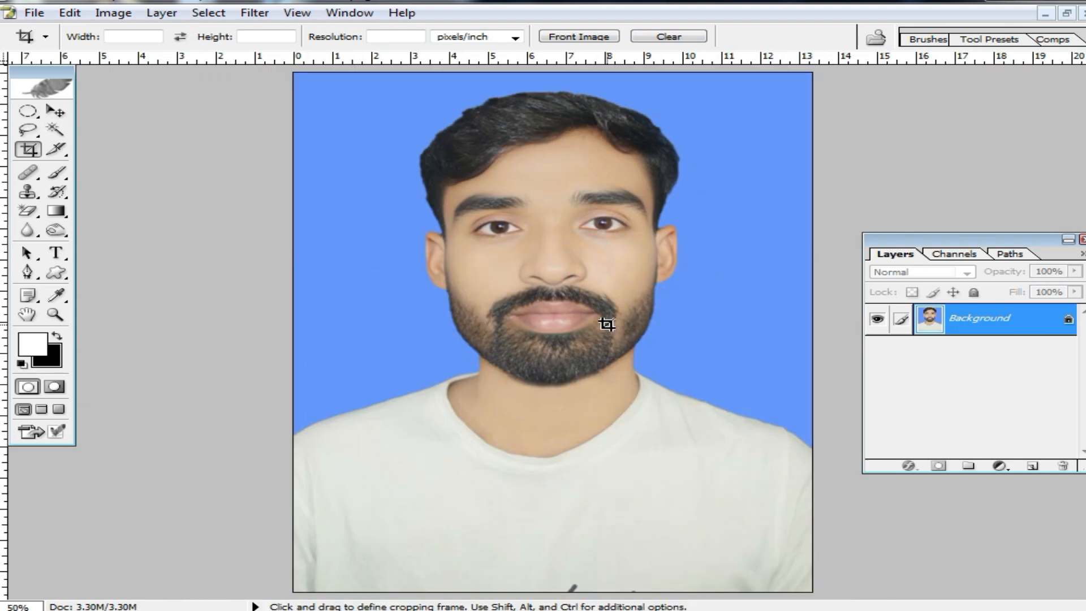
{"action": "left_click", "coordinate": [122, 37]}
{"action": "type", "text": "40 mm"}
{"action": "key", "text": "Tab"}
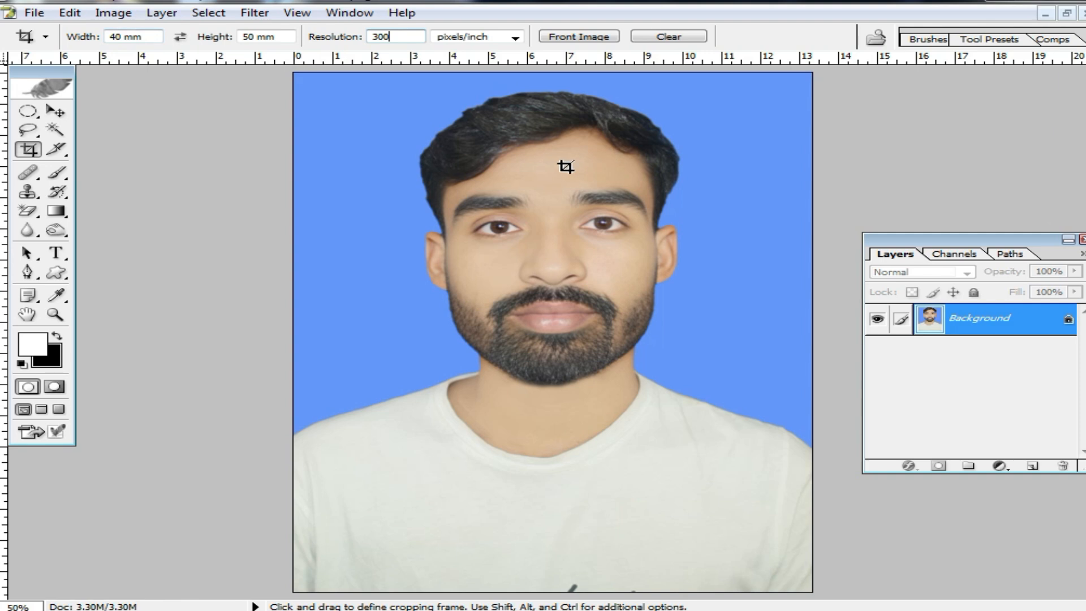
Crop the portrait photo with a fixed-size frame covering the head and shoulders.
{"action": "left_click", "coordinate": [612, 171]}
{"action": "key", "text": "ctrl+0"}
{"action": "left_click_drag", "start_coordinate": [339, 121], "coordinate": [759, 555]}
{"action": "double_click", "coordinate": [659, 455]}
{"action": "scroll", "coordinate": [611, 415], "scroll_direction": "up", "scroll_amount": 6}
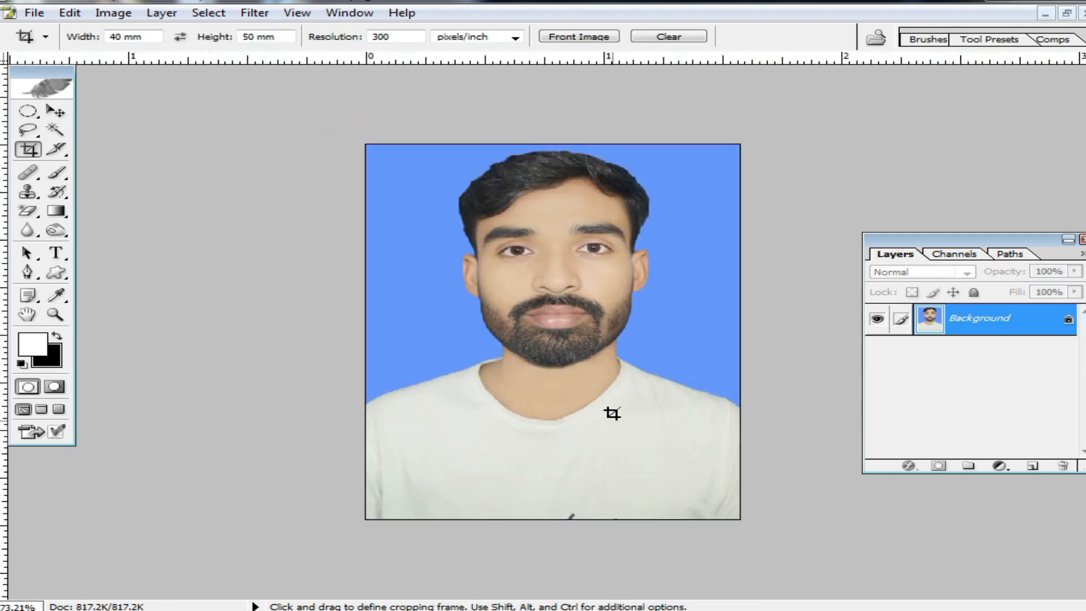
{"action": "scroll", "coordinate": [614, 332], "scroll_direction": "up", "scroll_amount": 2}
{"action": "scroll", "coordinate": [613, 334], "scroll_direction": "down", "scroll_amount": 2}
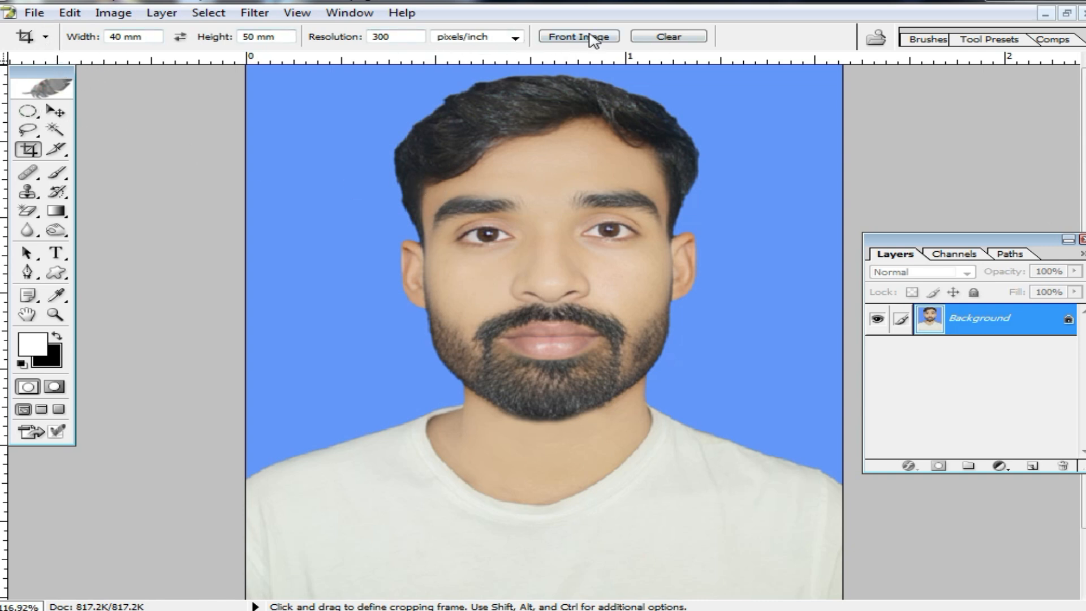
Reset the crop size options and re-enter 40 mm width and 50 mm height with a resolution of 300.
{"action": "left_click", "coordinate": [667, 36]}
{"action": "left_click", "coordinate": [123, 39]}
{"action": "type", "text": "40 mm"}
{"action": "key", "text": "Tab"}
{"action": "type", "text": "50 mm"}
{"action": "key", "text": "Tab"}
Save the current crop settings as a new tool preset named "pp size".
{"action": "left_click", "coordinate": [46, 38]}
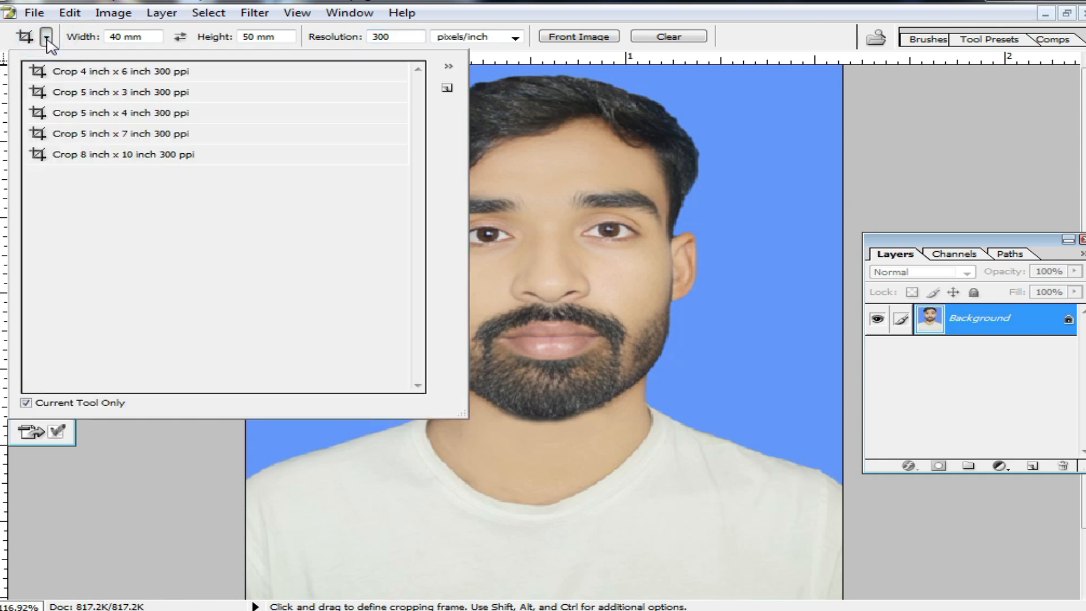
{"action": "left_click", "coordinate": [448, 66]}
{"action": "left_click", "coordinate": [449, 67]}
{"action": "left_click", "coordinate": [449, 68]}
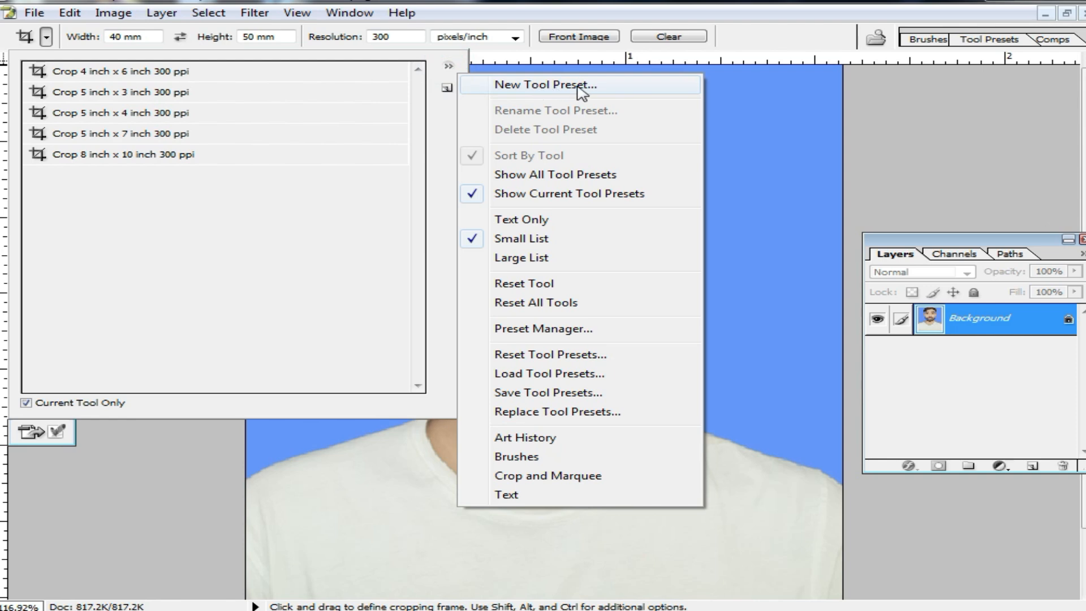
{"action": "left_click", "coordinate": [448, 94]}
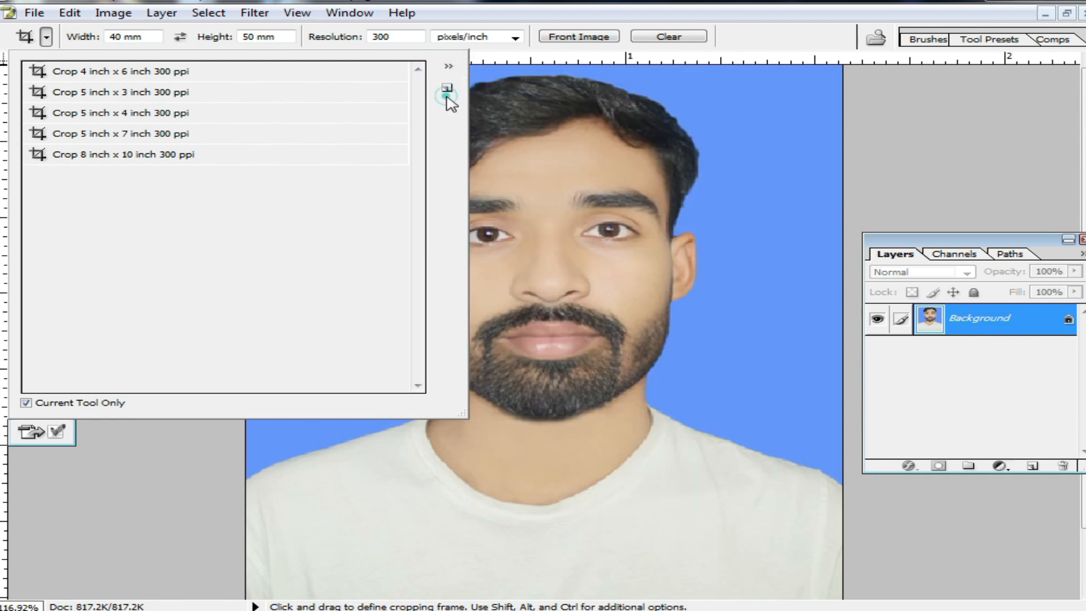
{"action": "left_click", "coordinate": [447, 89]}
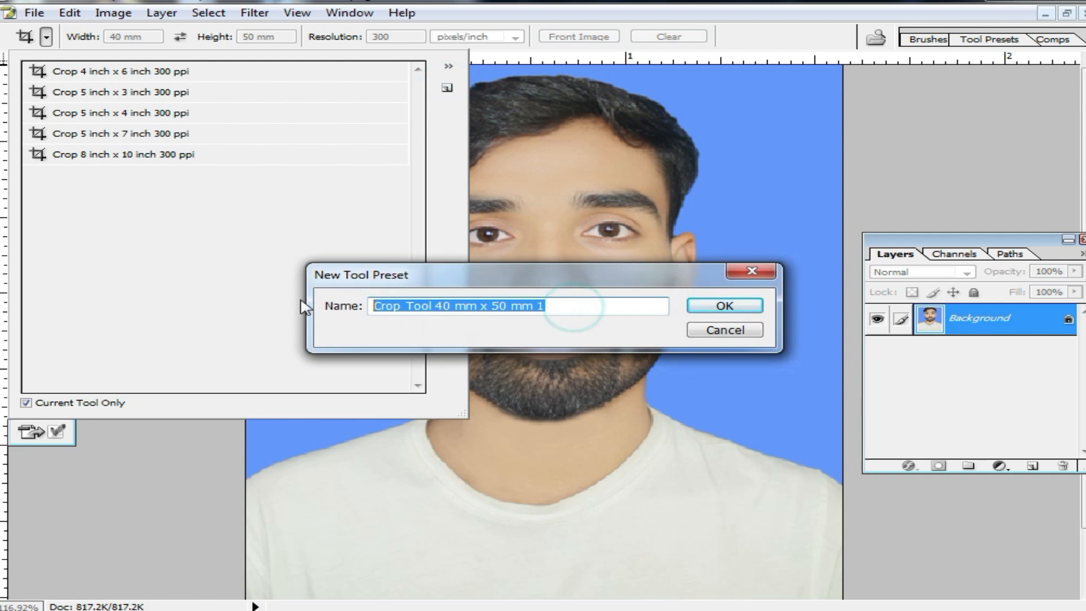
{"action": "type", "text": "passport size"}
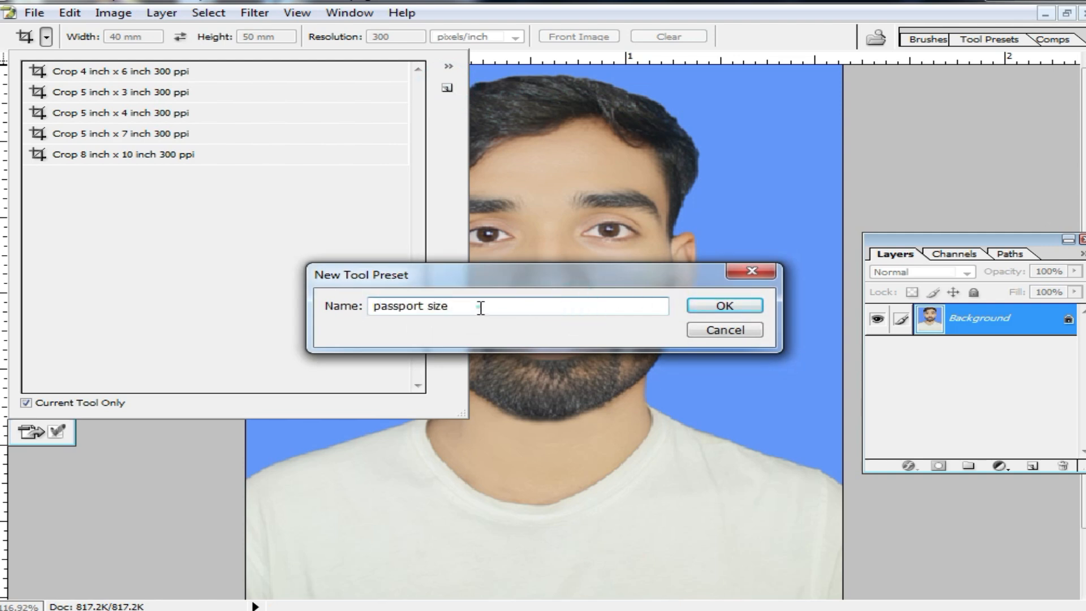
{"action": "left_click_drag", "start_coordinate": [481, 307], "coordinate": [247, 309]}
{"action": "type", "text": "pp"}
{"action": "left_click", "coordinate": [726, 306]}
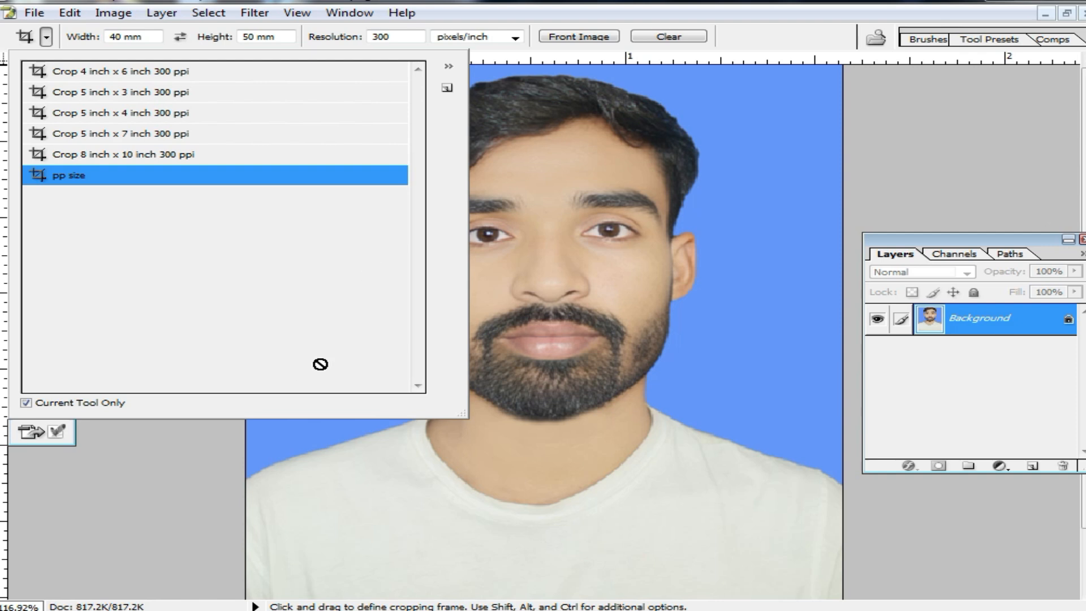
Delete the five default inch-based crop presets and shrink the preset list.
{"action": "left_click", "coordinate": [154, 153]}
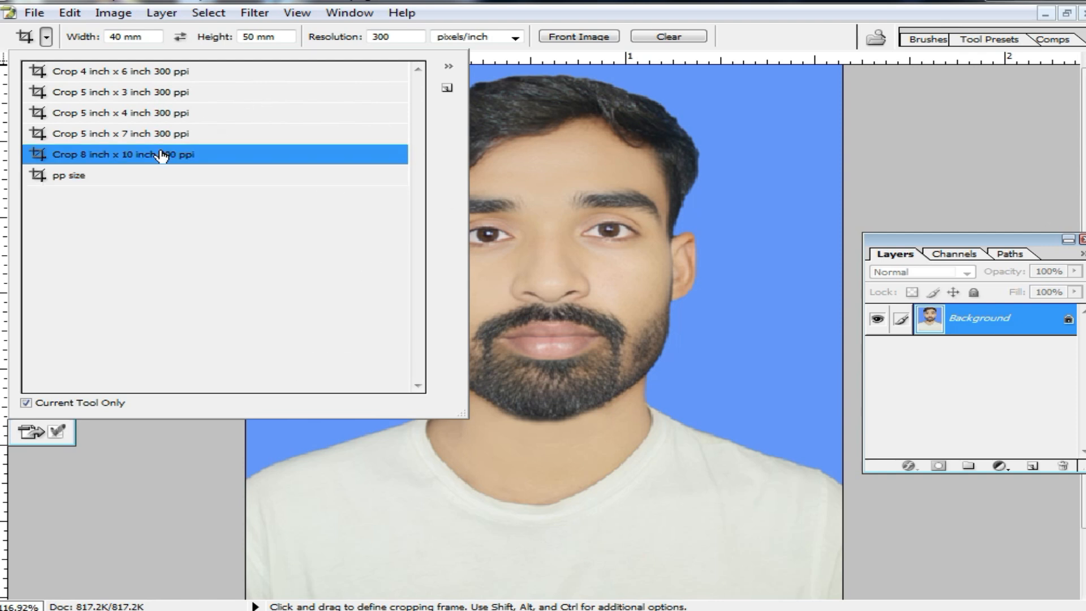
{"action": "right_click", "coordinate": [161, 151]}
{"action": "left_click", "coordinate": [218, 199]}
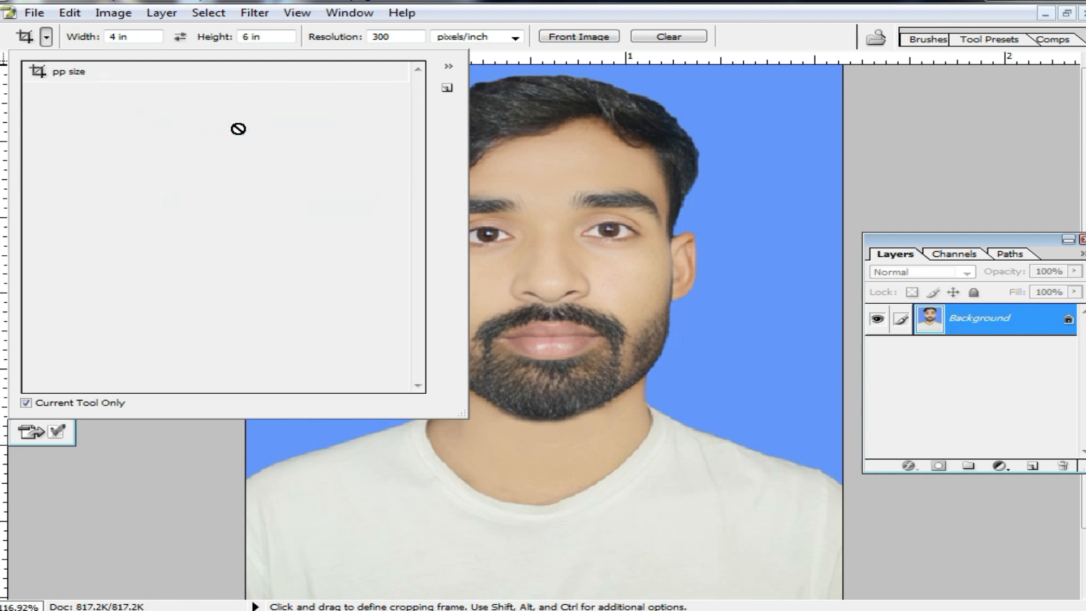
{"action": "left_click_drag", "start_coordinate": [457, 411], "coordinate": [288, 297]}
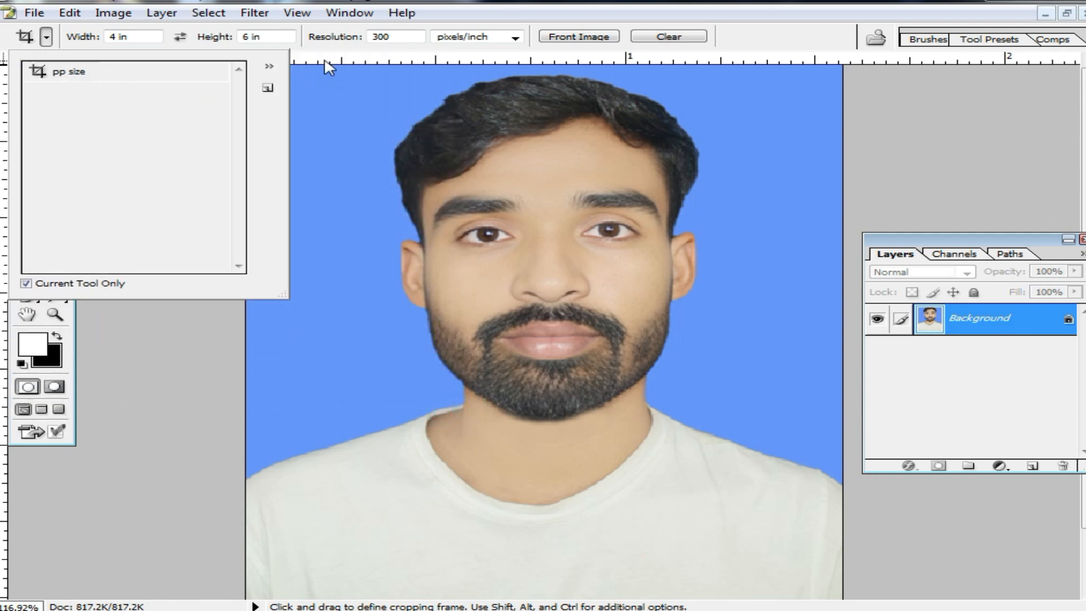
Load the "pp size" preset into the Crop tool and close the preset list.
{"action": "left_click", "coordinate": [85, 78]}
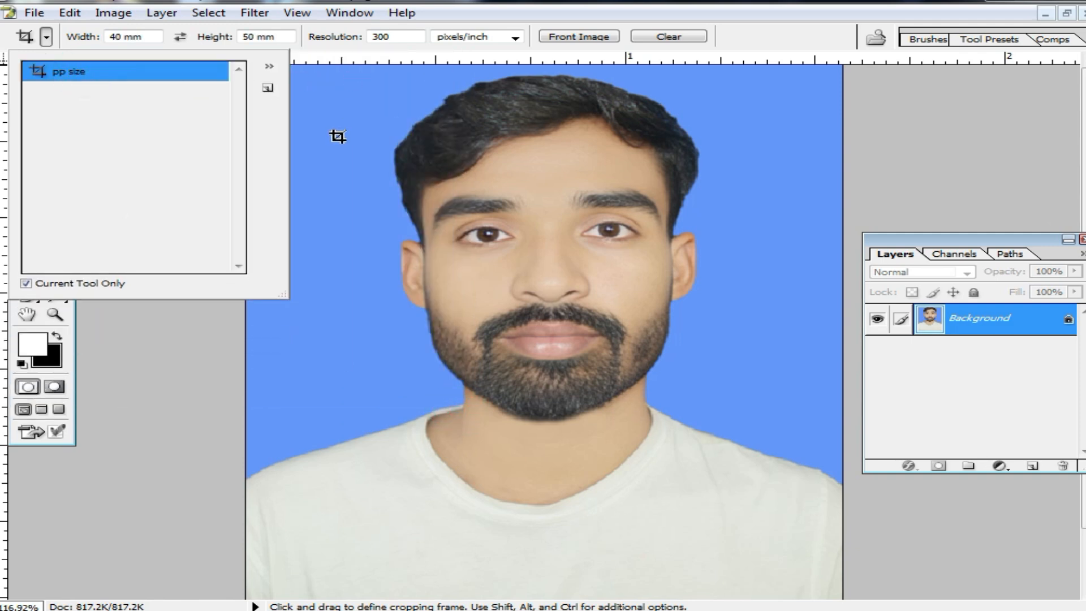
{"action": "left_click", "coordinate": [365, 55]}
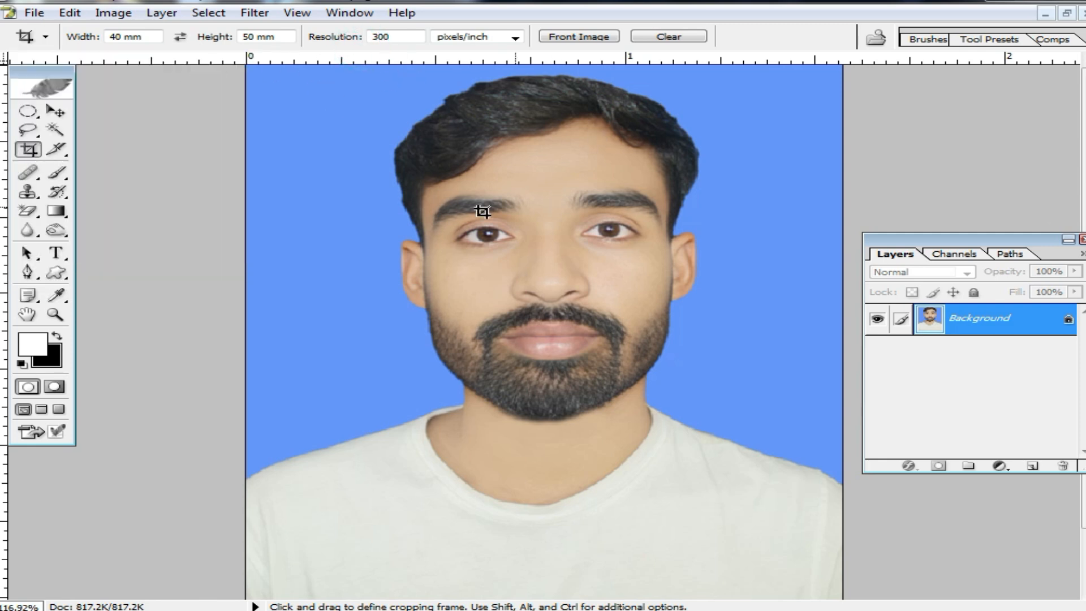
{"action": "left_click", "coordinate": [551, 260], "text": "alt"}
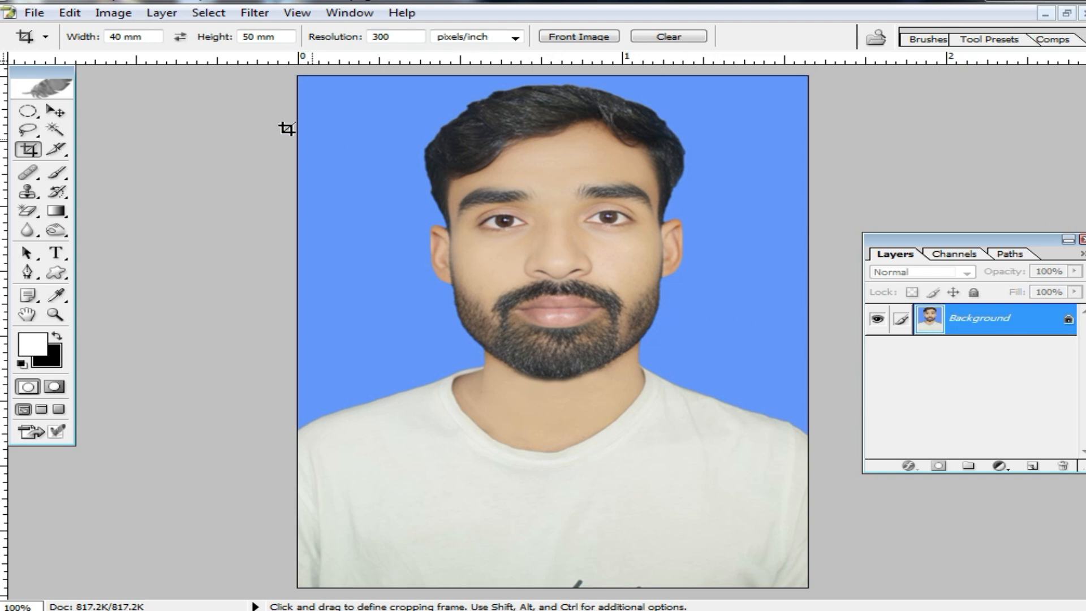
Swap the crop width and height to 50 mm by 40 mm and save them as preset "pp land size".
{"action": "left_click", "coordinate": [181, 37]}
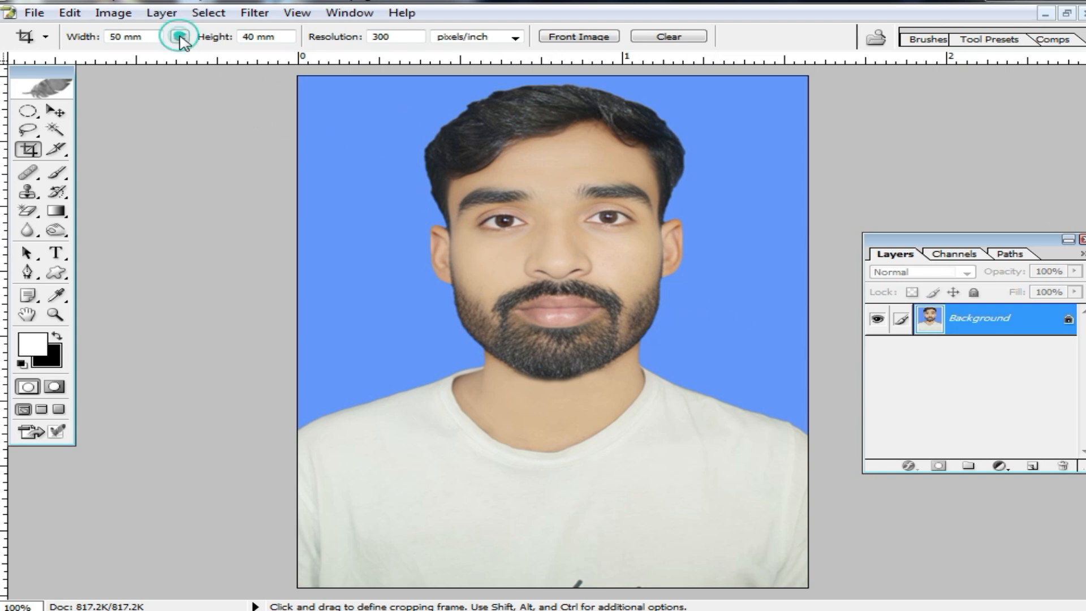
{"action": "left_click", "coordinate": [47, 37]}
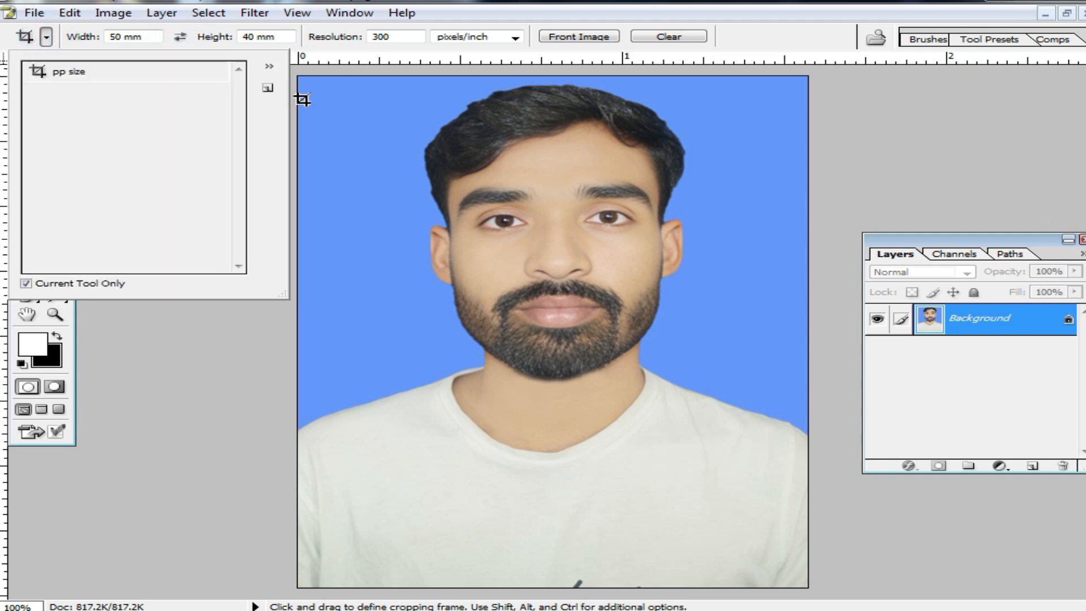
{"action": "left_click", "coordinate": [267, 89]}
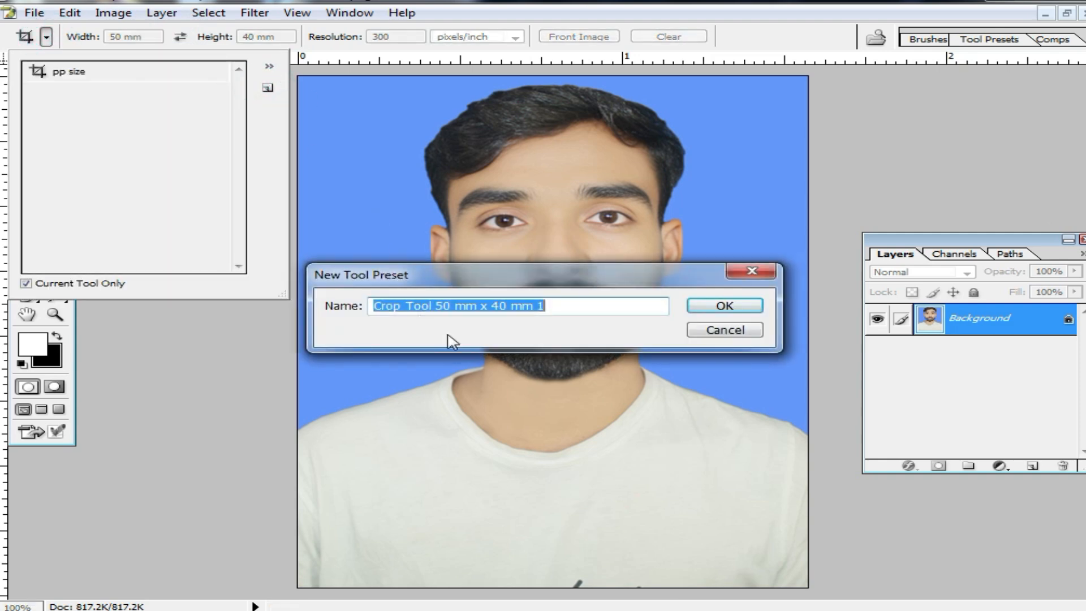
{"action": "type", "text": "pp lan"}
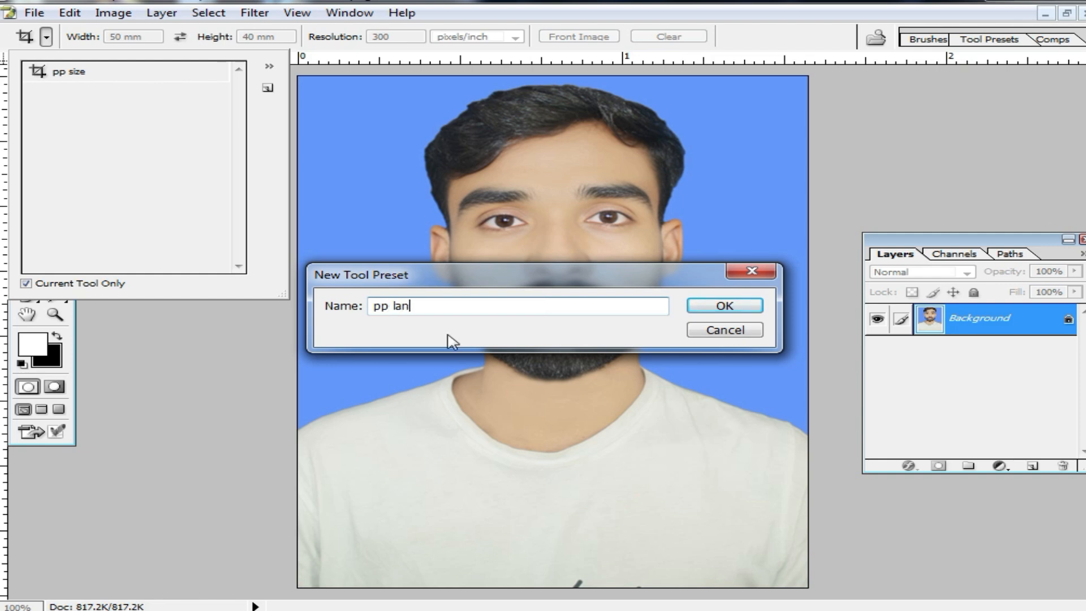
{"action": "type", "text": "d size"}
{"action": "left_click", "coordinate": [707, 308]}
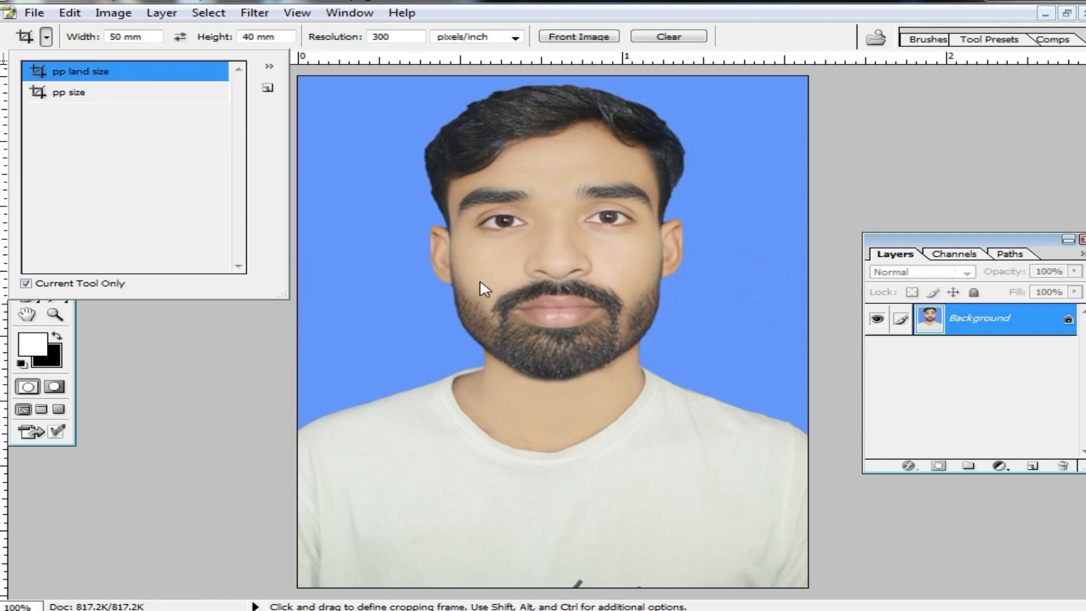
Switch between the "pp size" and "pp land size" crop presets, ending on "pp size".
{"action": "left_click", "coordinate": [116, 93]}
{"action": "left_click", "coordinate": [82, 71]}
{"action": "left_click", "coordinate": [83, 99]}
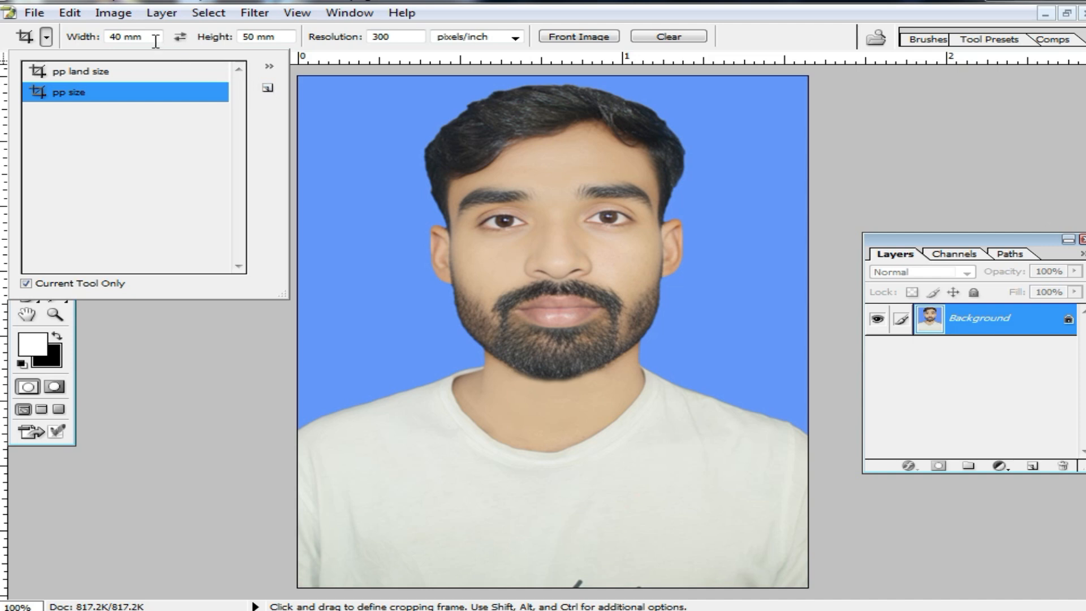
Set the crop size to .79 in by .99 in at resolution 300 and save it as preset "stmp size".
{"action": "left_click_drag", "start_coordinate": [153, 38], "coordinate": [61, 36]}
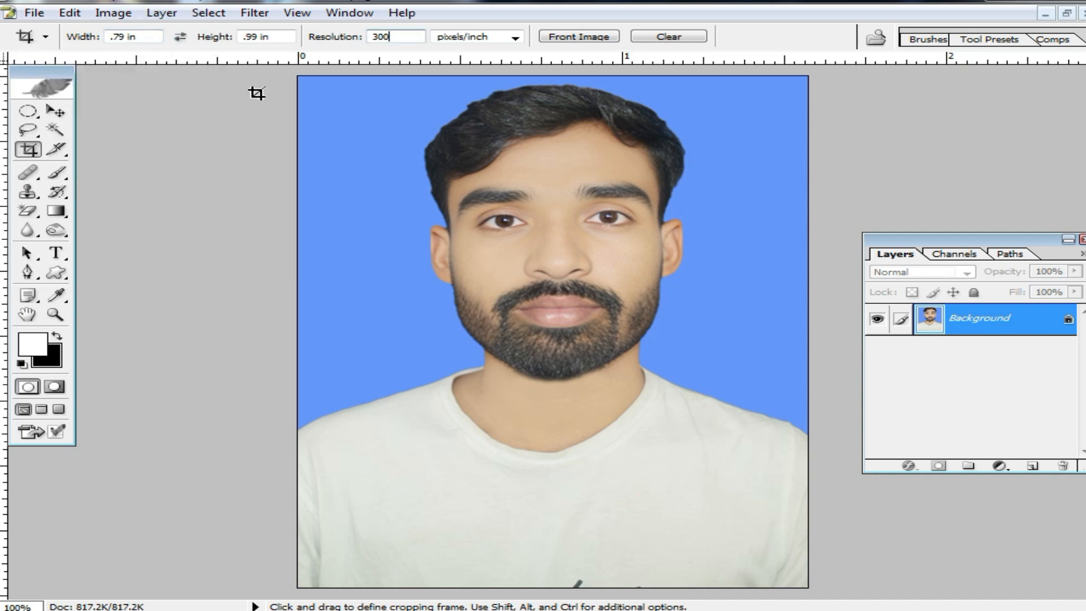
{"action": "left_click", "coordinate": [45, 38]}
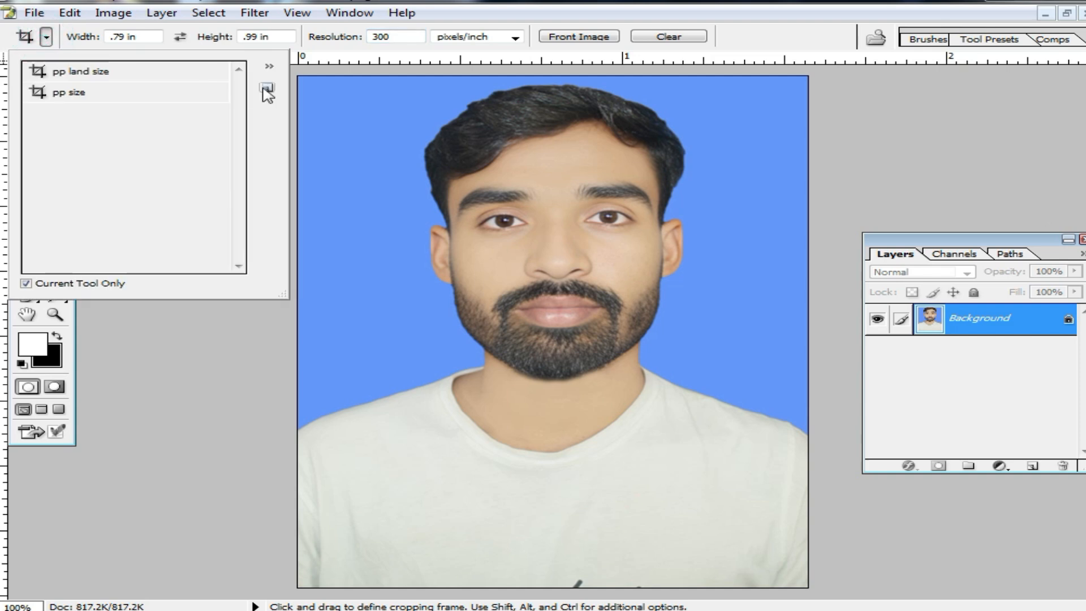
{"action": "left_click", "coordinate": [268, 88]}
{"action": "type", "text": "stmp"}
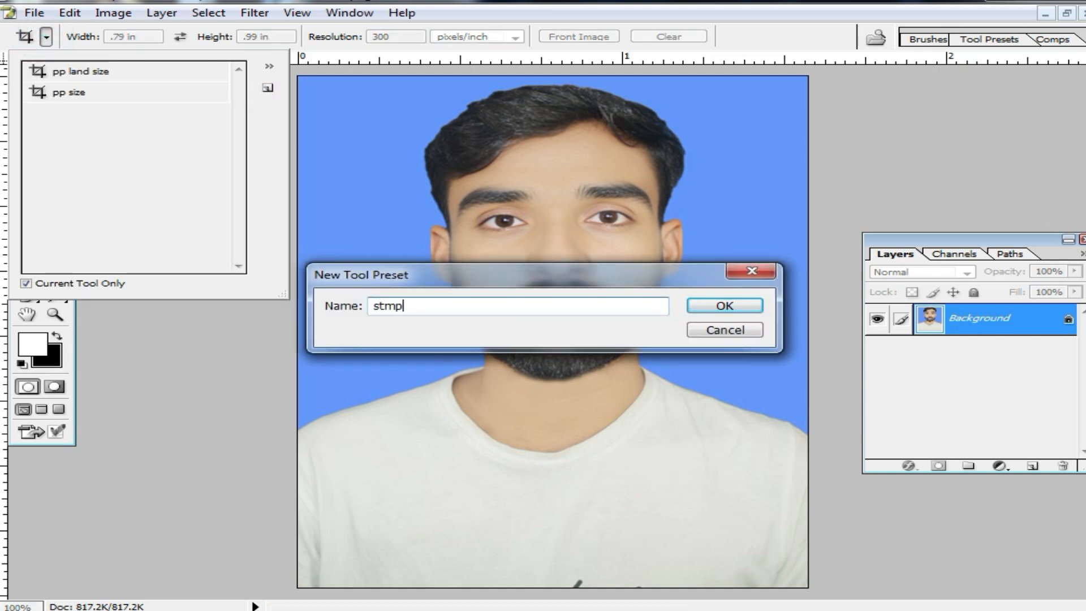
{"action": "type", "text": " size"}
{"action": "left_click", "coordinate": [724, 305]}
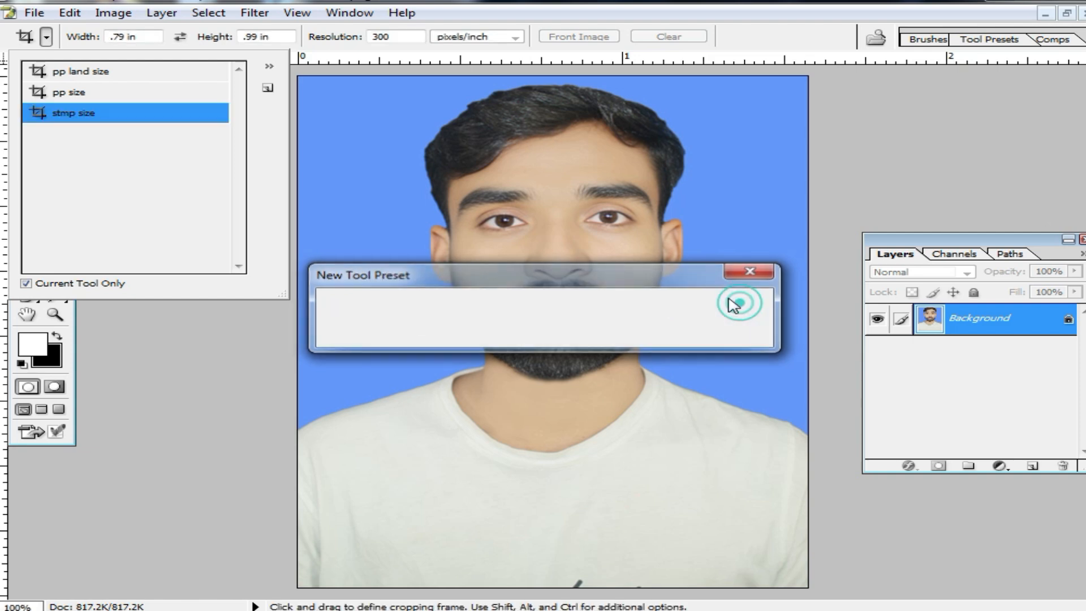
{"action": "left_click", "coordinate": [299, 315]}
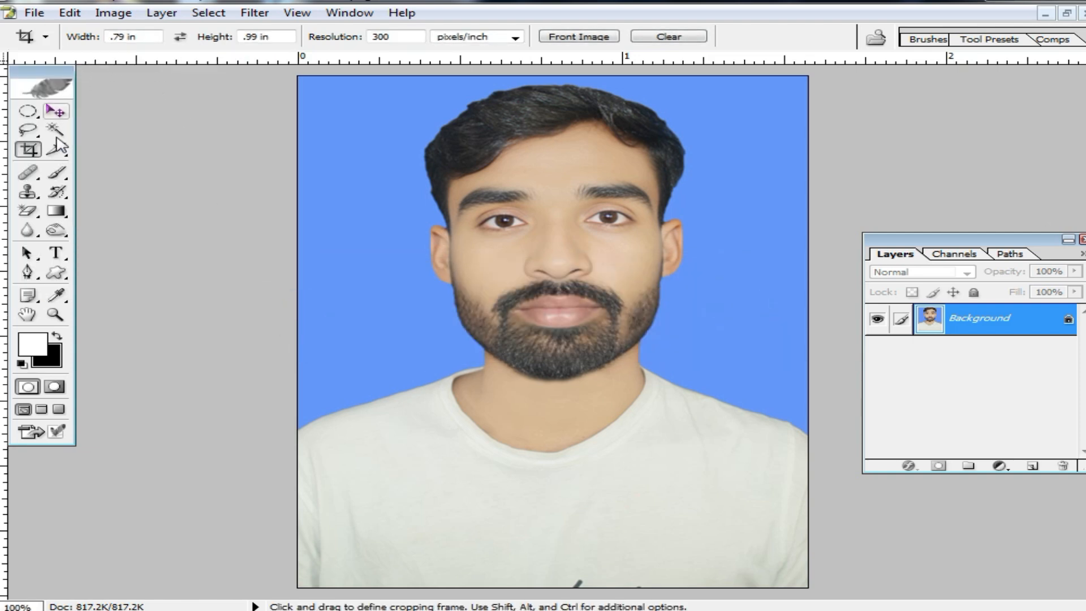
Load the "pp land size" crop preset and replace it with the "pp size" preset.
{"action": "left_click", "coordinate": [45, 36]}
{"action": "left_click", "coordinate": [85, 72]}
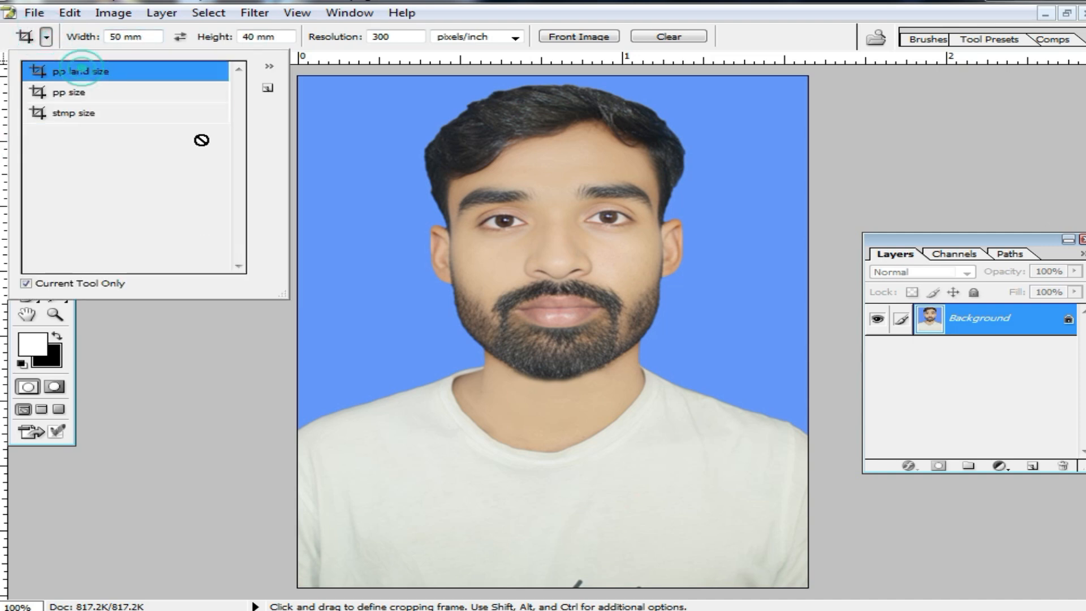
{"action": "left_click", "coordinate": [167, 340]}
{"action": "left_click", "coordinate": [45, 36]}
{"action": "left_click", "coordinate": [85, 90]}
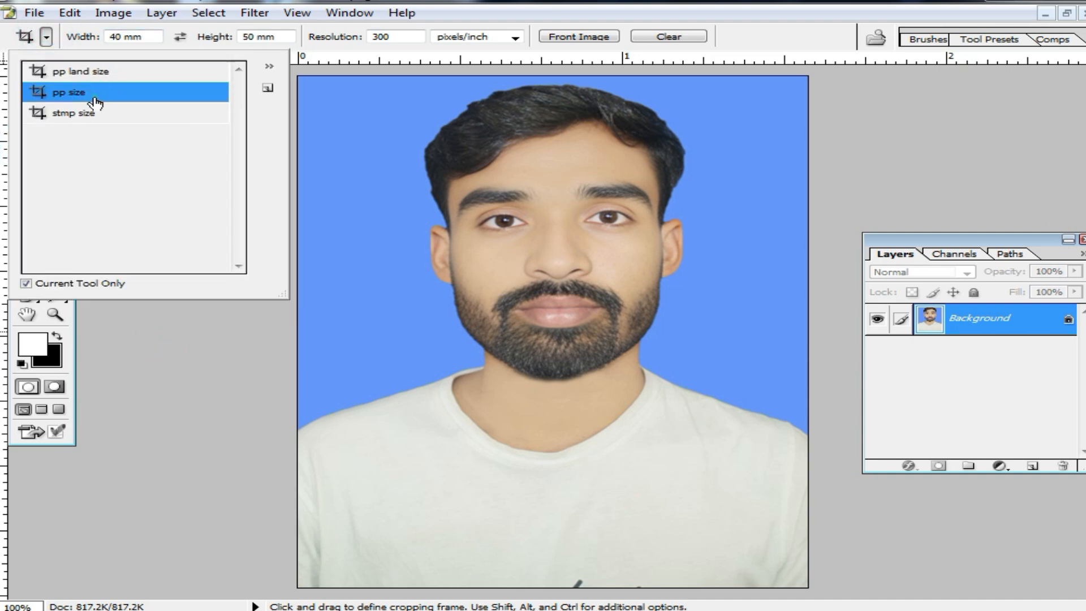
{"action": "left_click", "coordinate": [435, 225]}
Restore the photo to its uncropped state and clear the Crop tool's size options.
{"action": "key", "text": "ctrl+plus"}
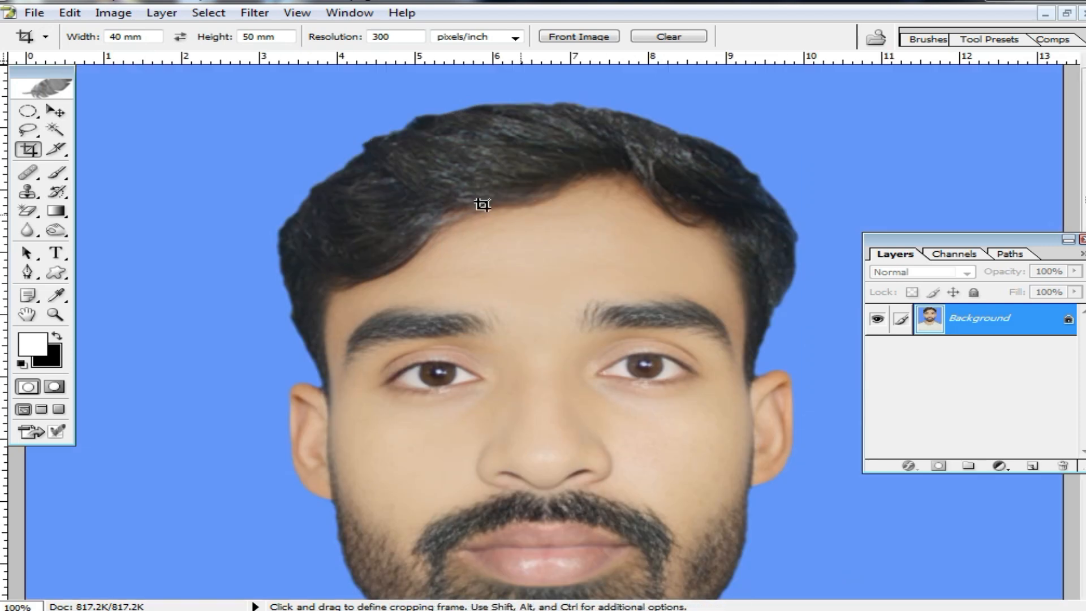
{"action": "left_click", "coordinate": [671, 37]}
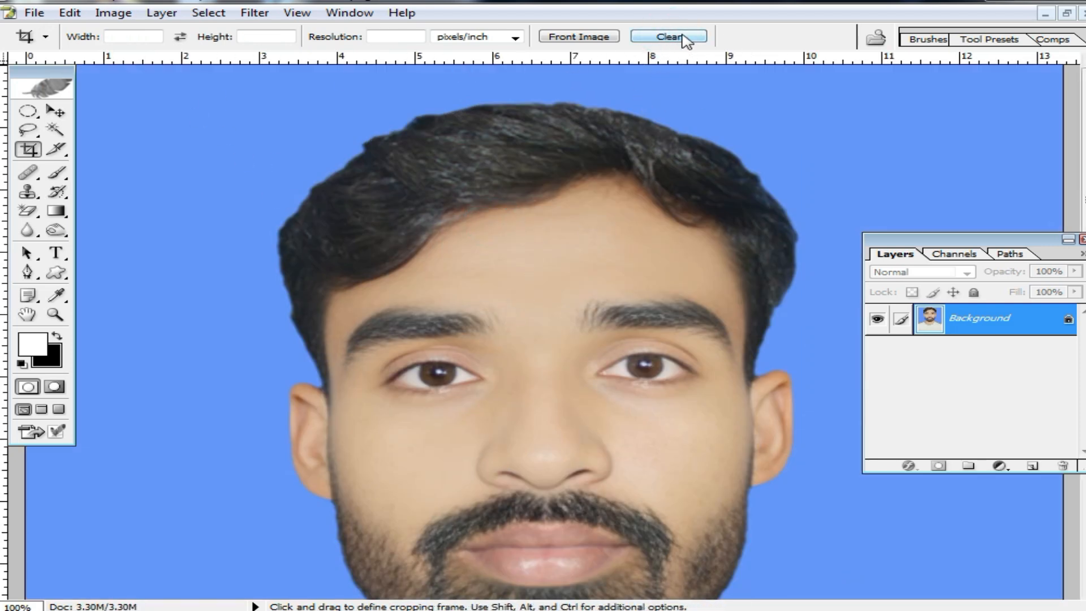
{"action": "key", "text": "ctrl+minus"}
Try an unconstrained crop frame around the face and cancel it.
{"action": "mouse_move", "coordinate": [400, 168]}
{"action": "left_mouse_down"}
{"action": "mouse_move", "coordinate": [812, 550]}
{"action": "mouse_move", "coordinate": [812, 534]}
{"action": "left_mouse_up"}
{"action": "right_click", "coordinate": [565, 248]}
{"action": "left_click", "coordinate": [653, 280]}
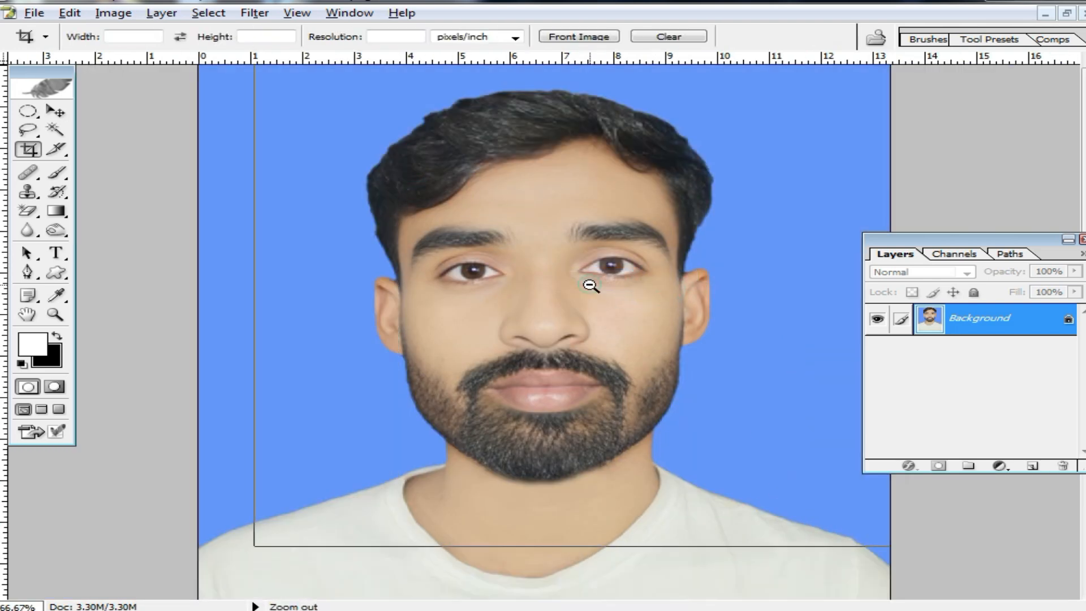
{"action": "left_click", "coordinate": [589, 286], "text": "ctrl+alt"}
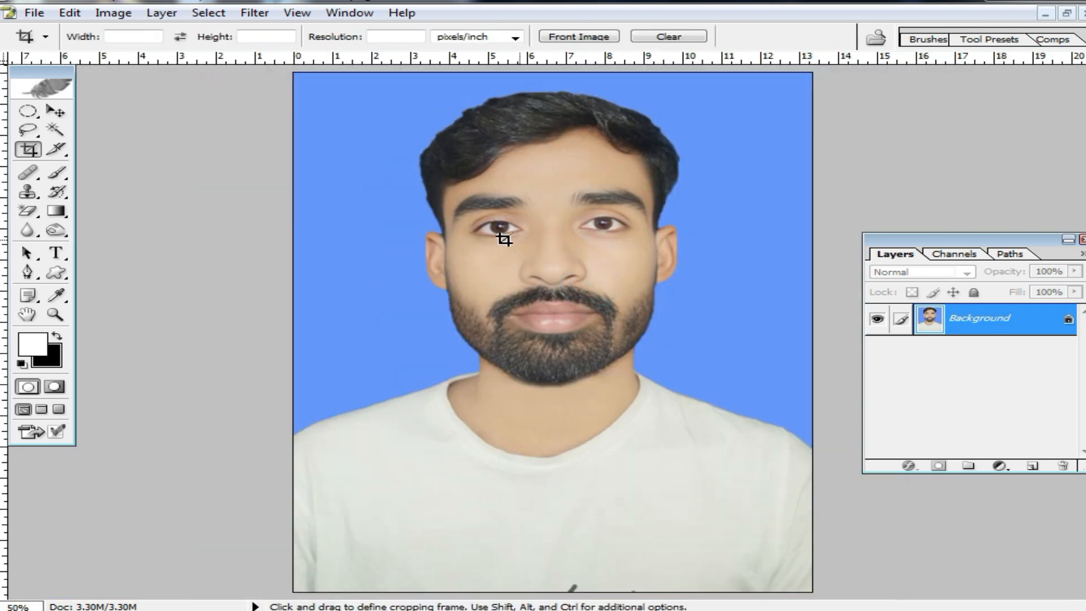
Load the "pp size" crop preset and frame the entire photo with it.
{"action": "left_click", "coordinate": [45, 37]}
{"action": "left_click", "coordinate": [69, 94]}
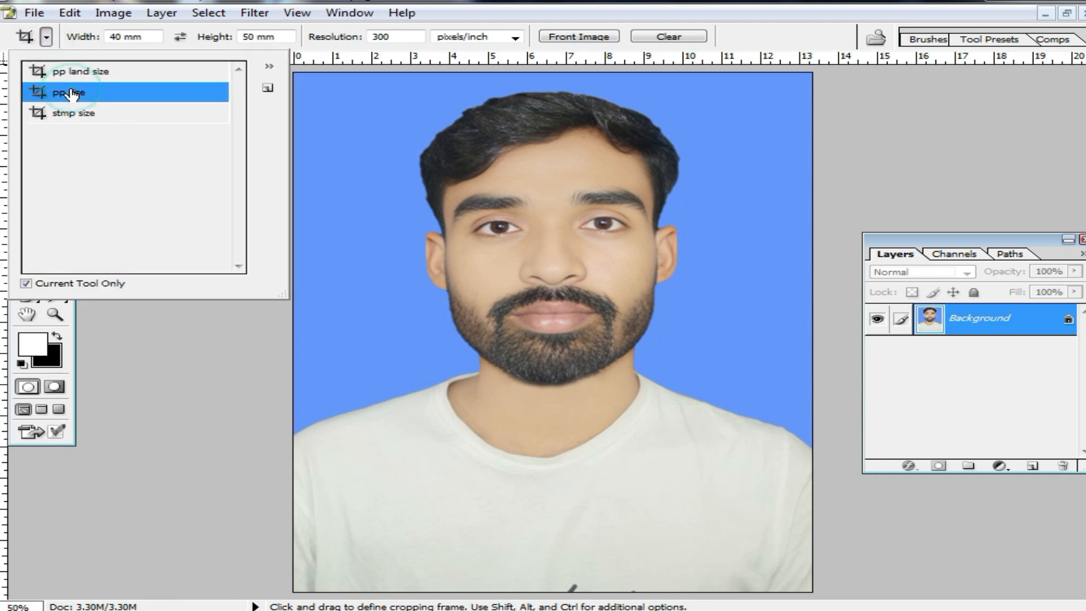
{"action": "left_click", "coordinate": [578, 185]}
{"action": "left_click", "coordinate": [452, 172], "text": "ctrl+alt"}
{"action": "left_click_drag", "start_coordinate": [339, 133], "coordinate": [690, 443]}
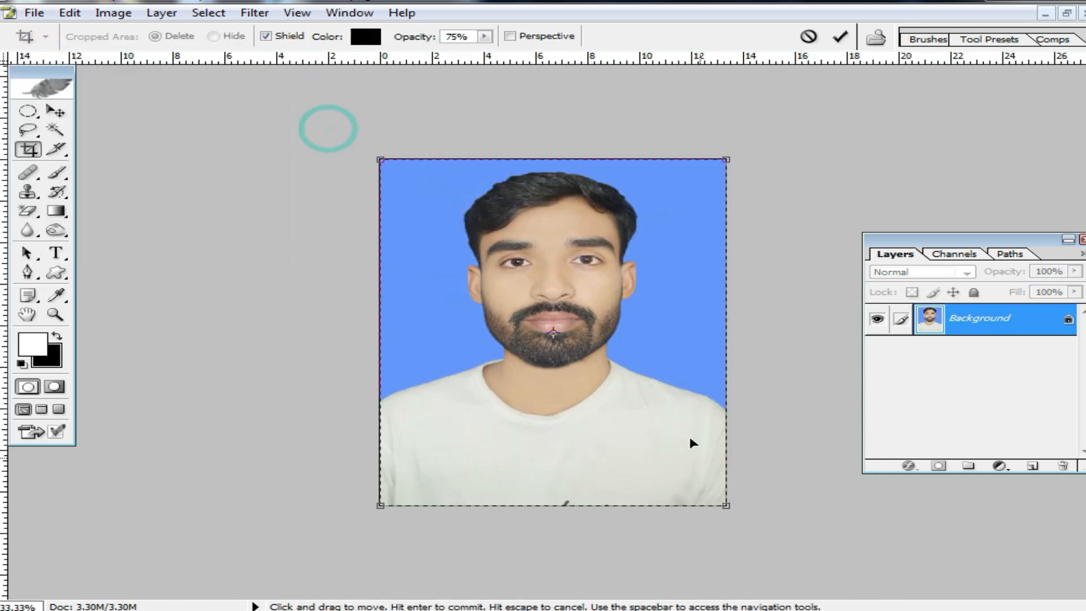
{"action": "double_click", "coordinate": [673, 422]}
{"action": "key", "text": "ctrl+0"}
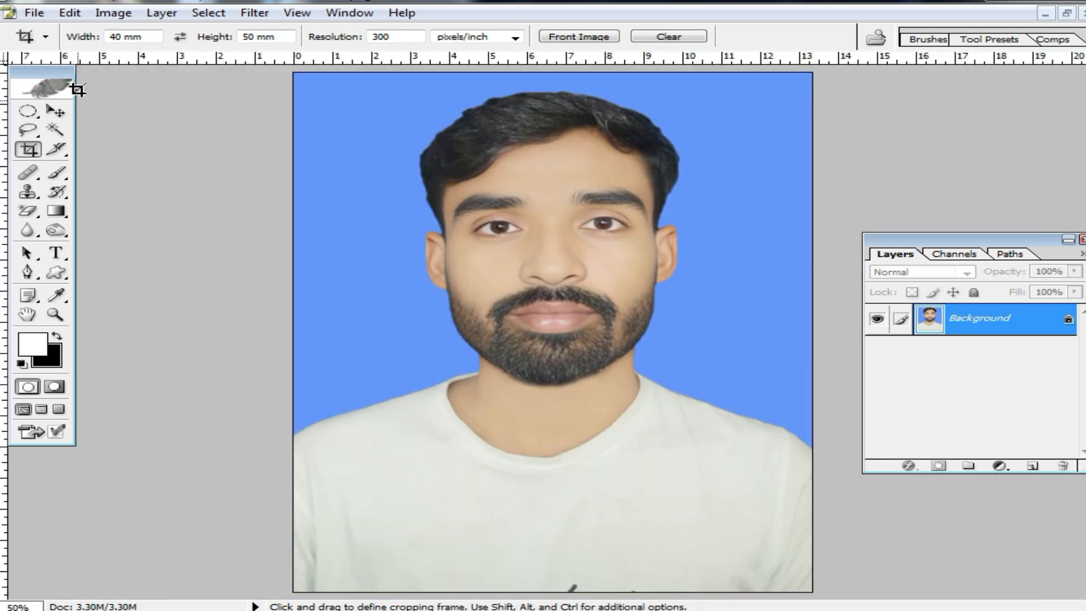
Examine the portrait's facial skin, eyes, nose and beard at close range.
{"action": "left_click", "coordinate": [537, 291], "text": "ctrl"}
{"action": "left_click", "coordinate": [537, 292], "text": "ctrl"}
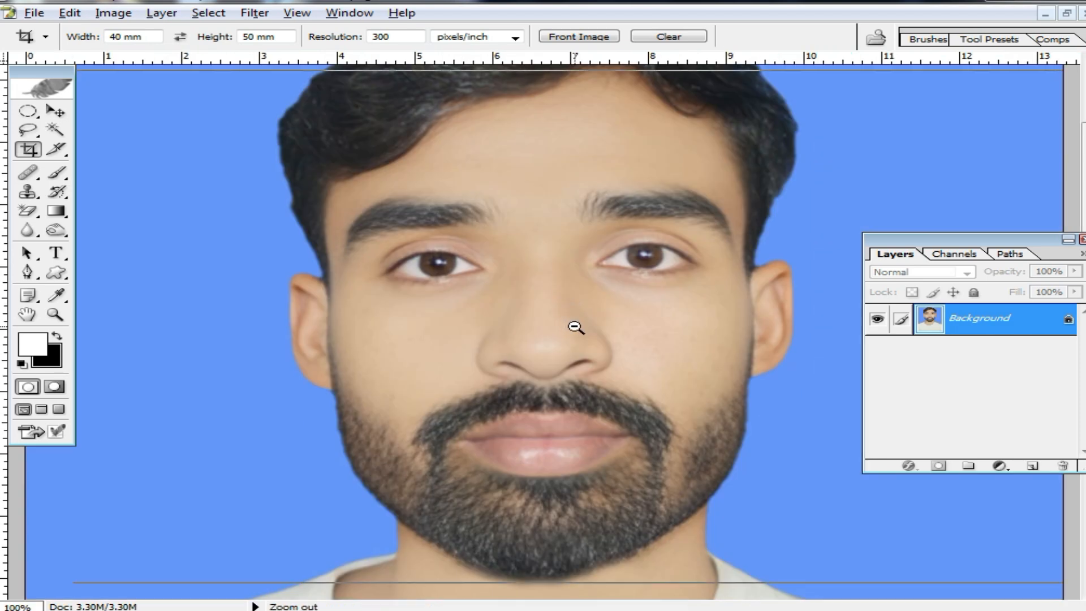
{"action": "left_click", "coordinate": [575, 326], "text": "alt"}
{"action": "left_click", "coordinate": [55, 130]}
{"action": "key", "text": "ctrl+plus"}
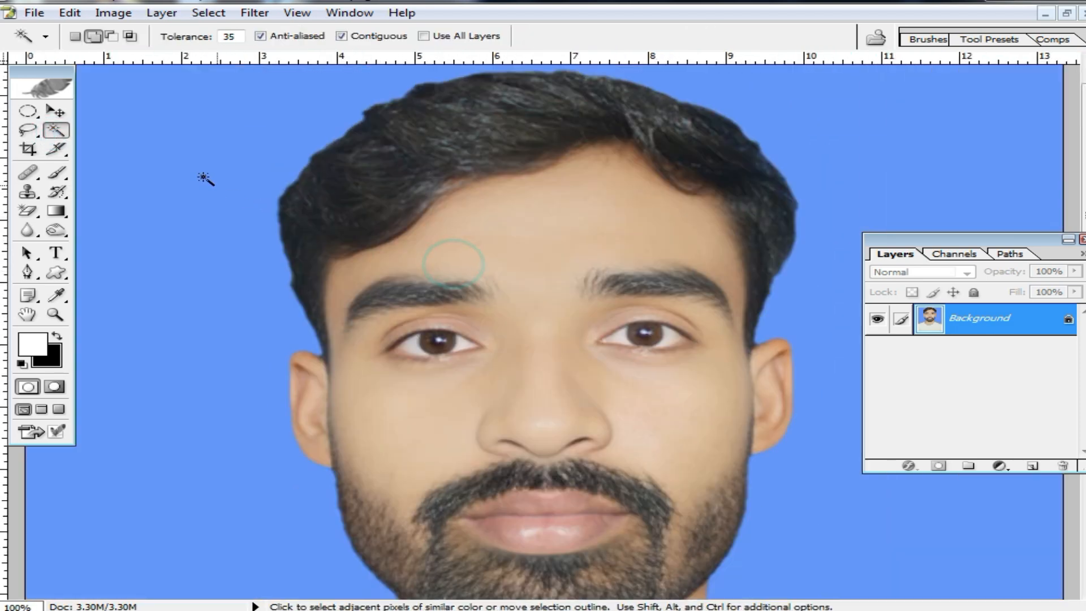
{"action": "left_click", "coordinate": [559, 351]}
{"action": "left_click", "coordinate": [613, 245]}
{"action": "left_click", "coordinate": [715, 271]}
{"action": "left_click", "coordinate": [695, 371]}
{"action": "left_click", "coordinate": [310, 426]}
{"action": "left_click_drag", "start_coordinate": [538, 477], "coordinate": [550, 266]}
{"action": "left_click", "coordinate": [646, 436]}
{"action": "left_click", "coordinate": [650, 412]}
{"action": "left_click", "coordinate": [386, 407]}
{"action": "left_click_drag", "start_coordinate": [608, 249], "coordinate": [619, 399]}
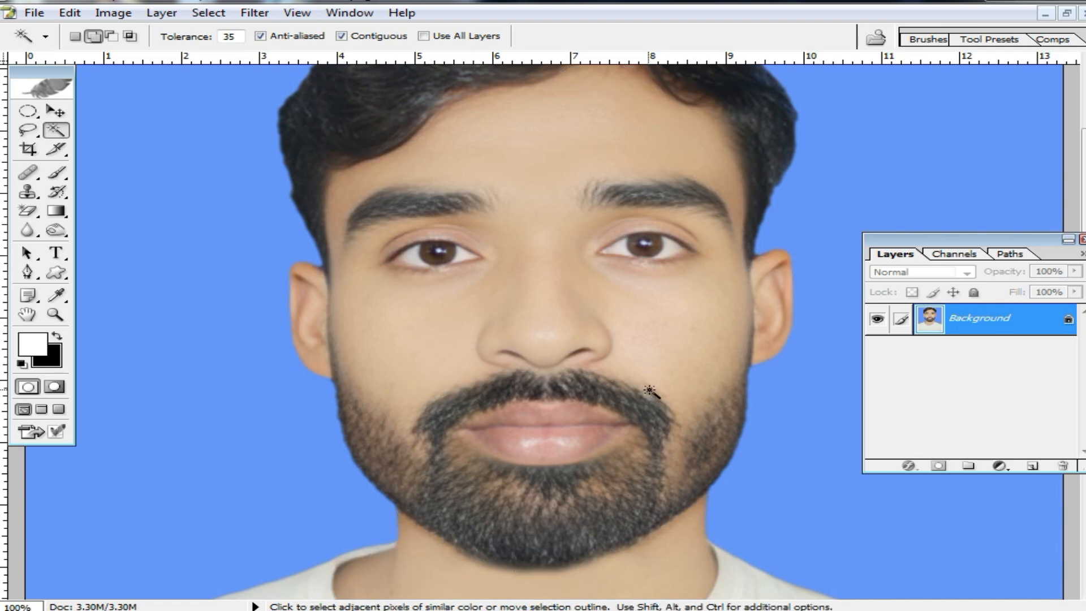
Try selecting the facial skin with the Magic Wand and clear the selection.
{"action": "left_click", "coordinate": [608, 358]}
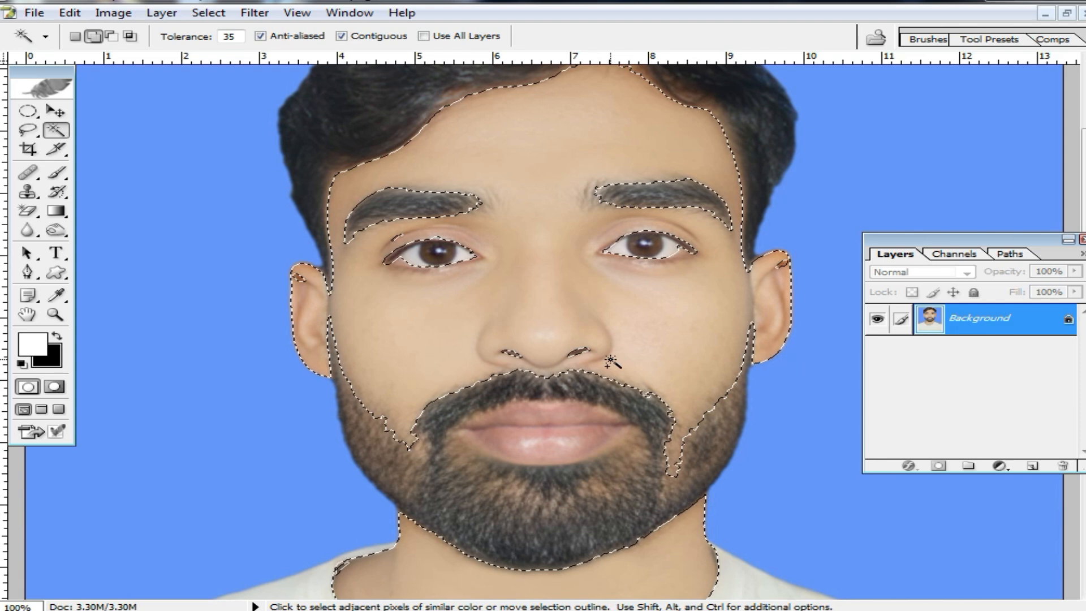
{"action": "key", "text": "ctrl+d"}
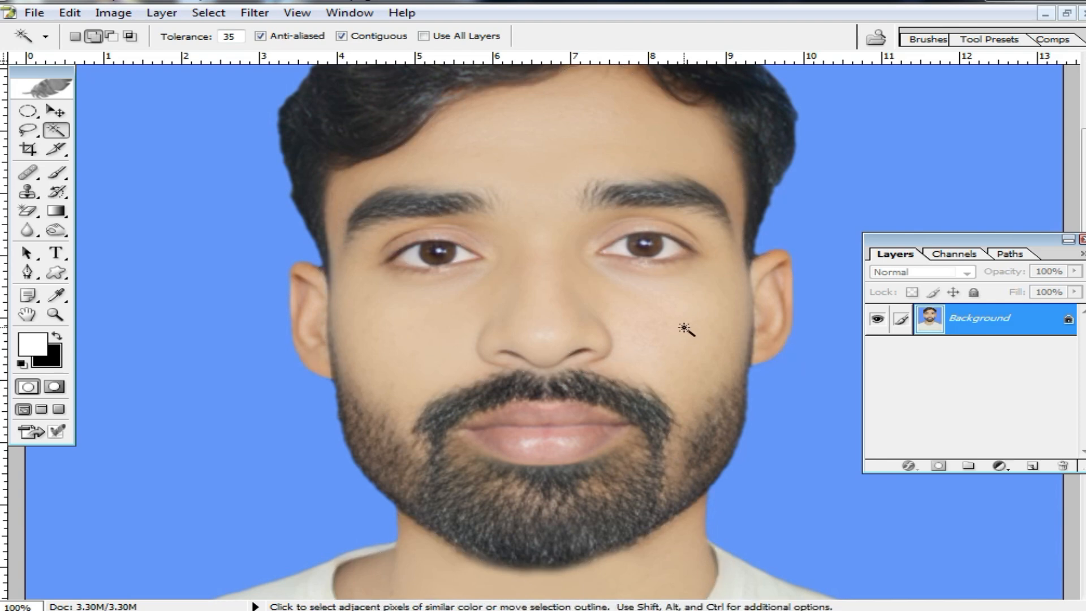
{"action": "key", "text": "ctrl+z"}
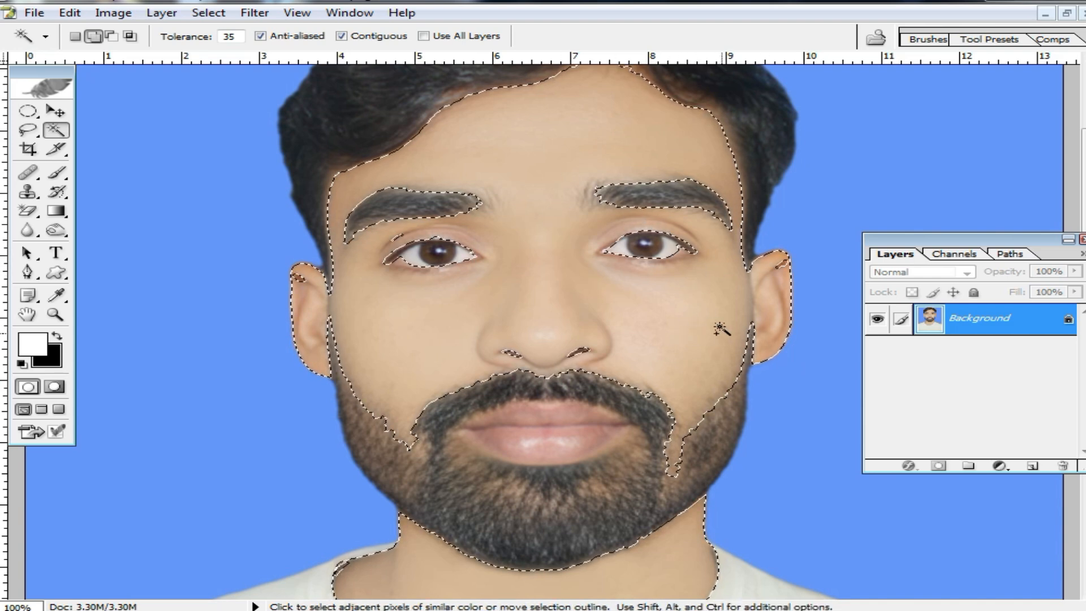
{"action": "left_click", "coordinate": [614, 306], "text": "alt"}
{"action": "key", "text": "ctrl+minus"}
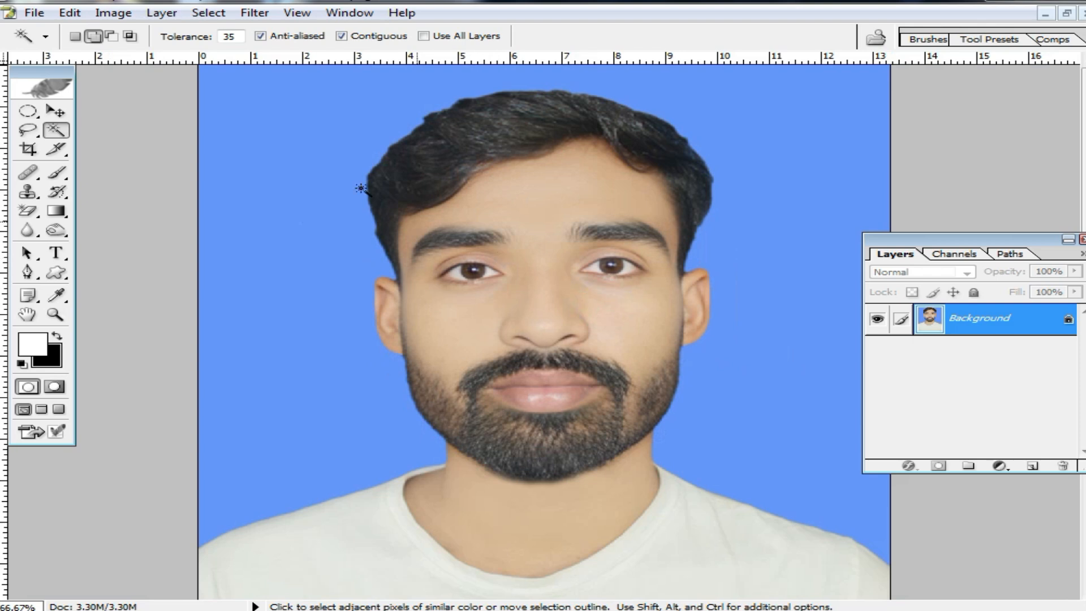
Smooth the portrait with the Imagenomic Noiseware Professional filter, setting the luminance noise level to +20.
{"action": "left_click", "coordinate": [253, 14]}
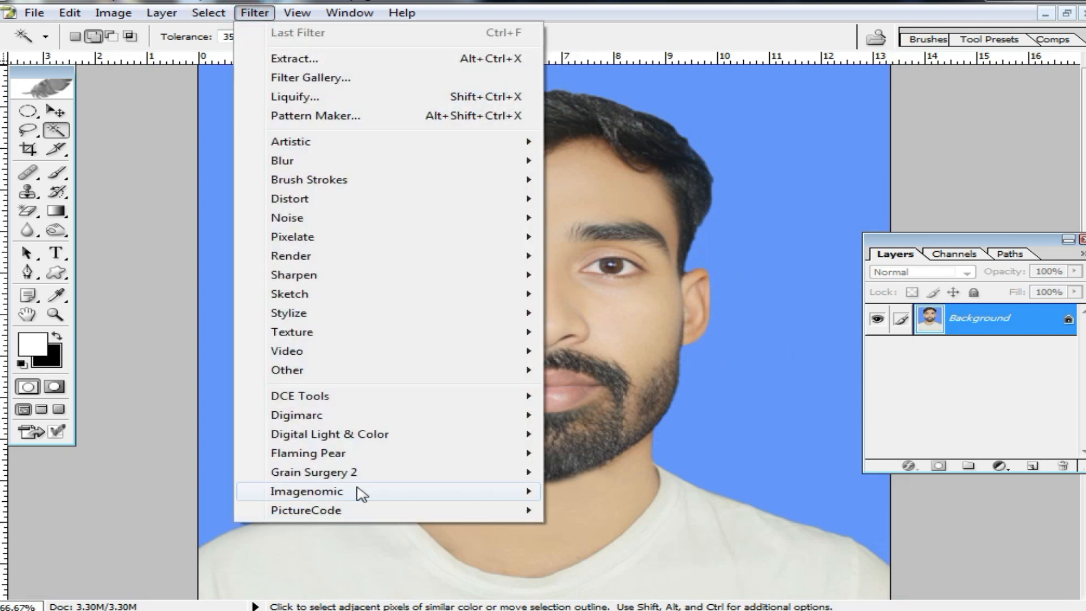
{"action": "left_click", "coordinate": [357, 492]}
{"action": "left_click", "coordinate": [705, 492]}
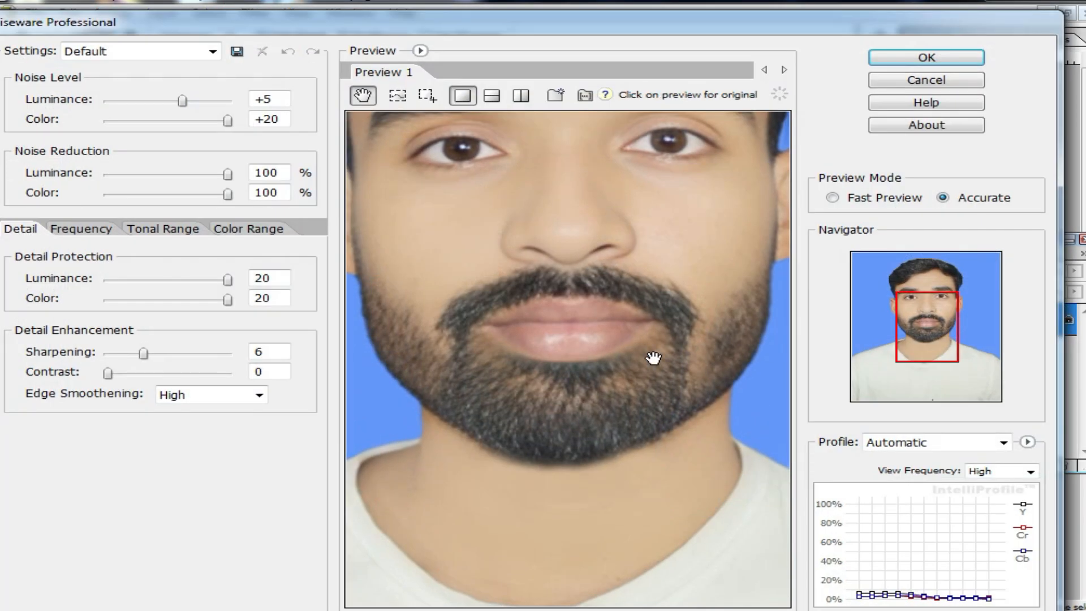
{"action": "left_click", "coordinate": [650, 225]}
{"action": "left_click_drag", "start_coordinate": [180, 101], "coordinate": [227, 101]}
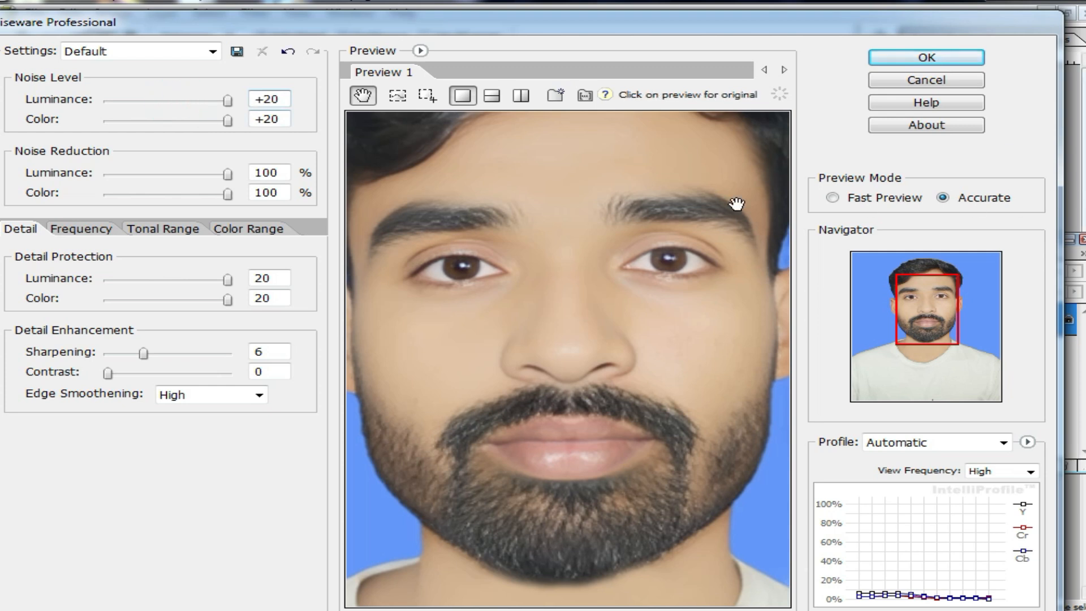
{"action": "left_click", "coordinate": [955, 56]}
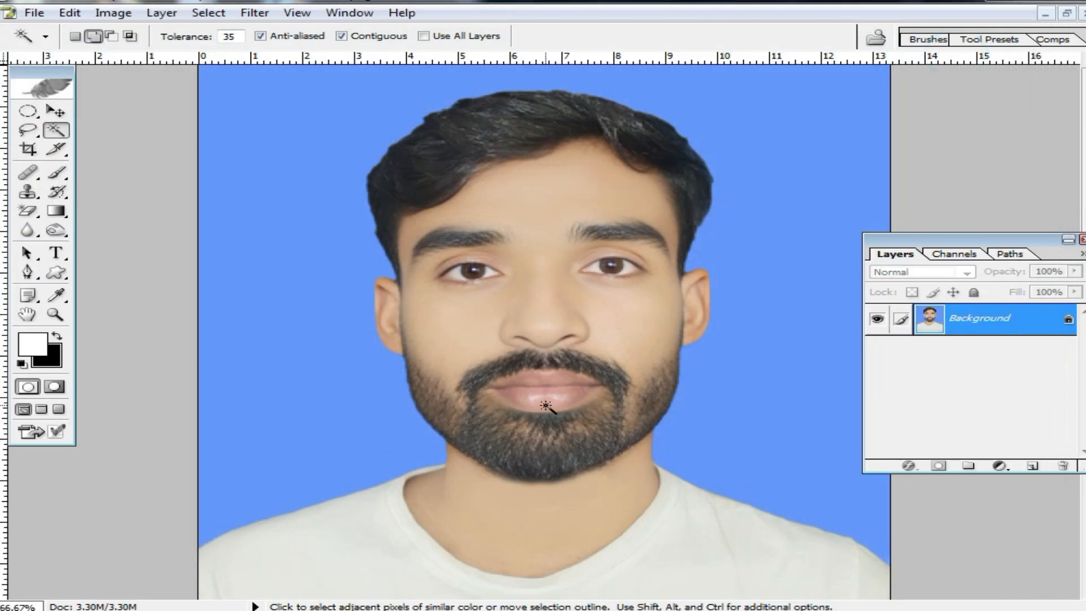
Reapply the Noiseware Professional filter to the portrait with the same settings.
{"action": "key", "text": "ctrl+f"}
{"action": "left_click", "coordinate": [254, 14]}
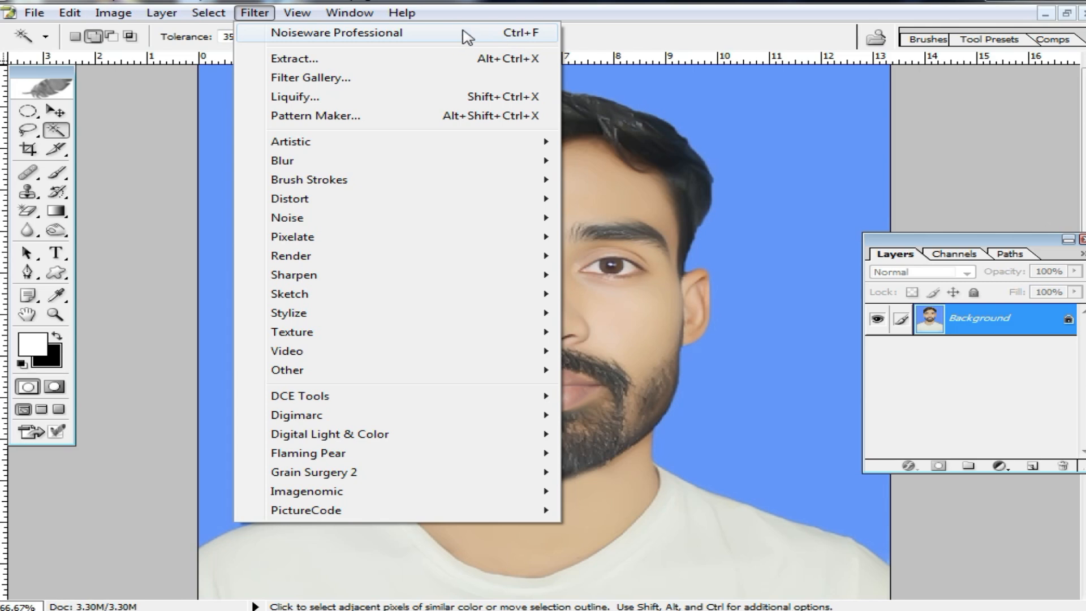
{"action": "left_click", "coordinate": [758, 228]}
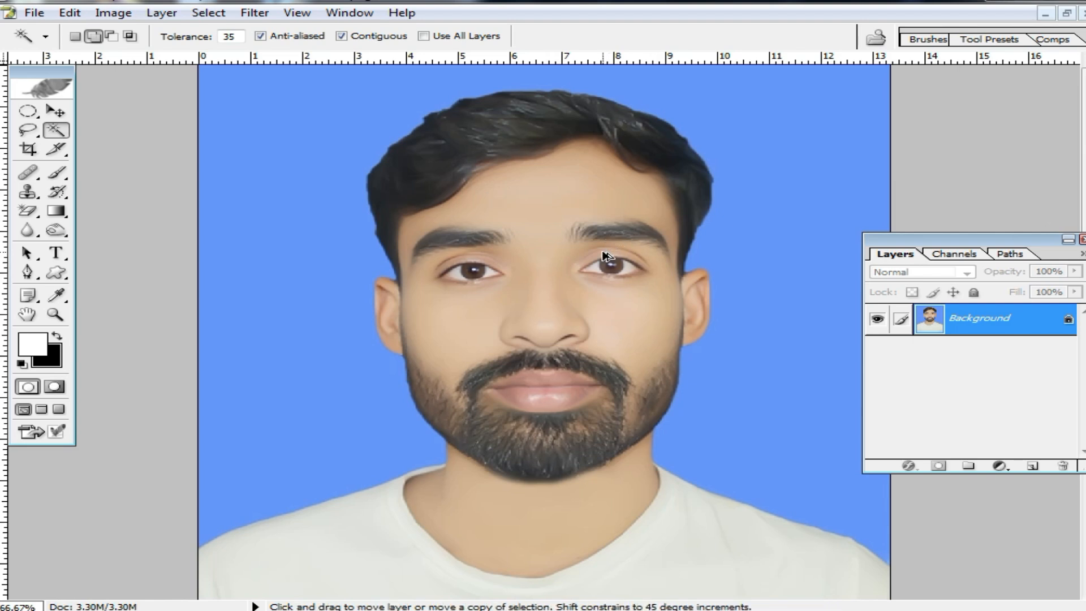
Extract the subject by highlighting an edge-to-edge outline over the head with brush size 77, setting Smooth to 100 and filling the area below.
{"action": "key", "text": "ctrl+alt+x"}
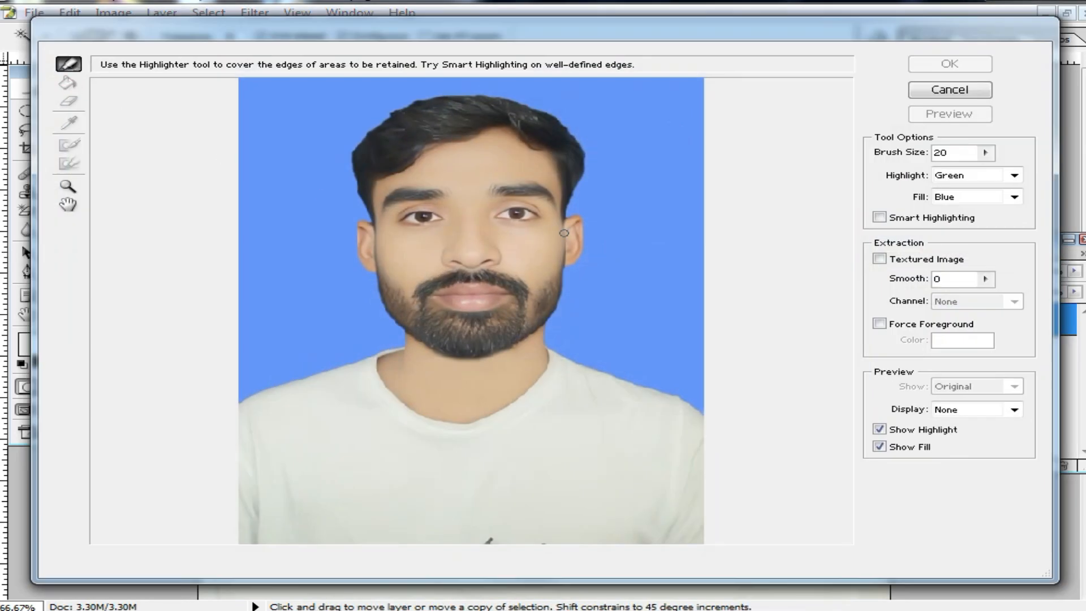
{"action": "left_click", "coordinate": [421, 220], "text": "ctrl"}
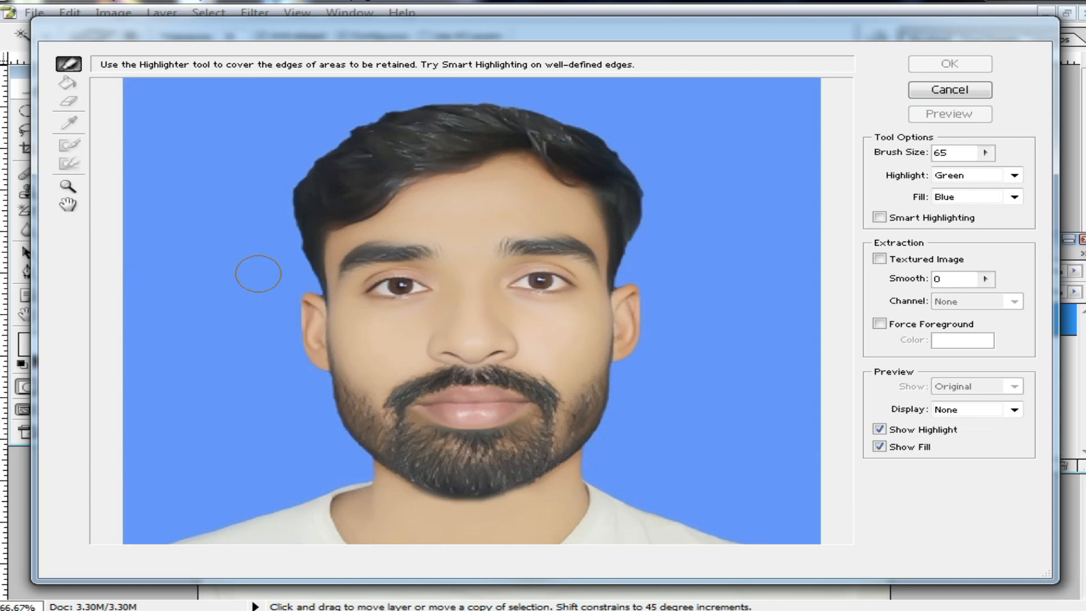
{"action": "mouse_move", "coordinate": [133, 285]}
{"action": "left_mouse_down"}
{"action": "mouse_move", "coordinate": [117, 295]}
{"action": "mouse_move", "coordinate": [279, 254]}
{"action": "mouse_move", "coordinate": [313, 139]}
{"action": "mouse_move", "coordinate": [368, 102]}
{"action": "mouse_move", "coordinate": [497, 87]}
{"action": "mouse_move", "coordinate": [571, 104]}
{"action": "mouse_move", "coordinate": [634, 149]}
{"action": "mouse_move", "coordinate": [660, 230]}
{"action": "mouse_move", "coordinate": [821, 312]}
{"action": "mouse_move", "coordinate": [985, 300]}
{"action": "left_mouse_up"}
{"action": "left_click", "coordinate": [980, 283]}
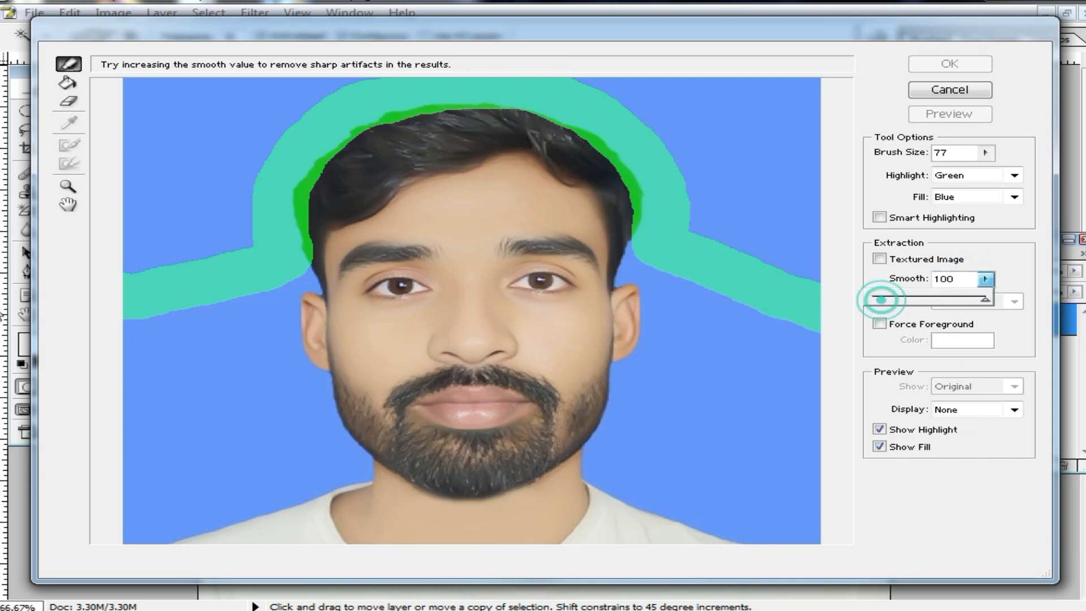
{"action": "left_click", "coordinate": [68, 82]}
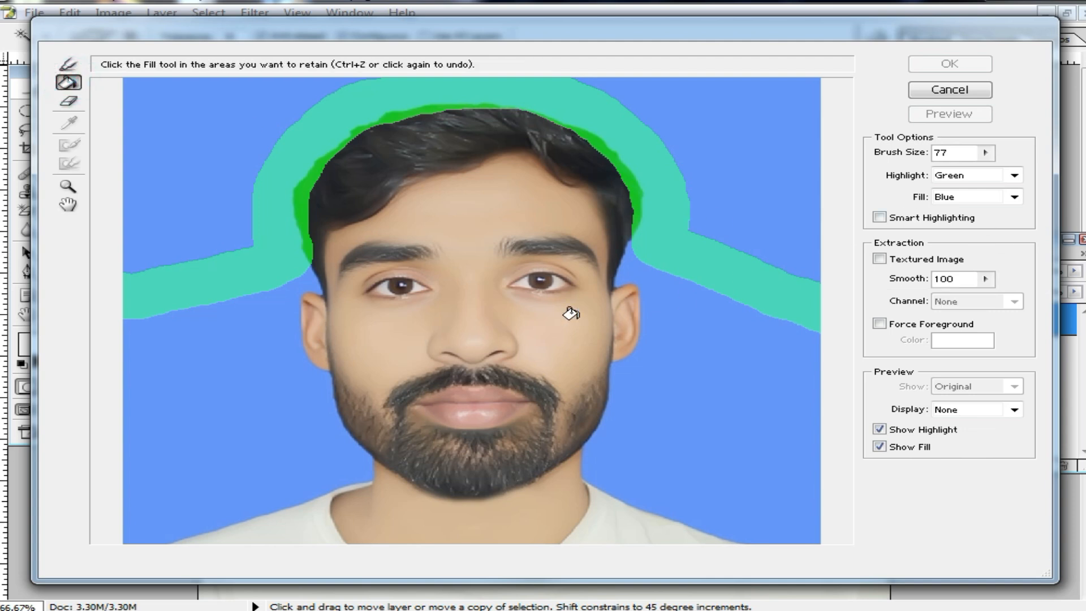
{"action": "left_click", "coordinate": [494, 323]}
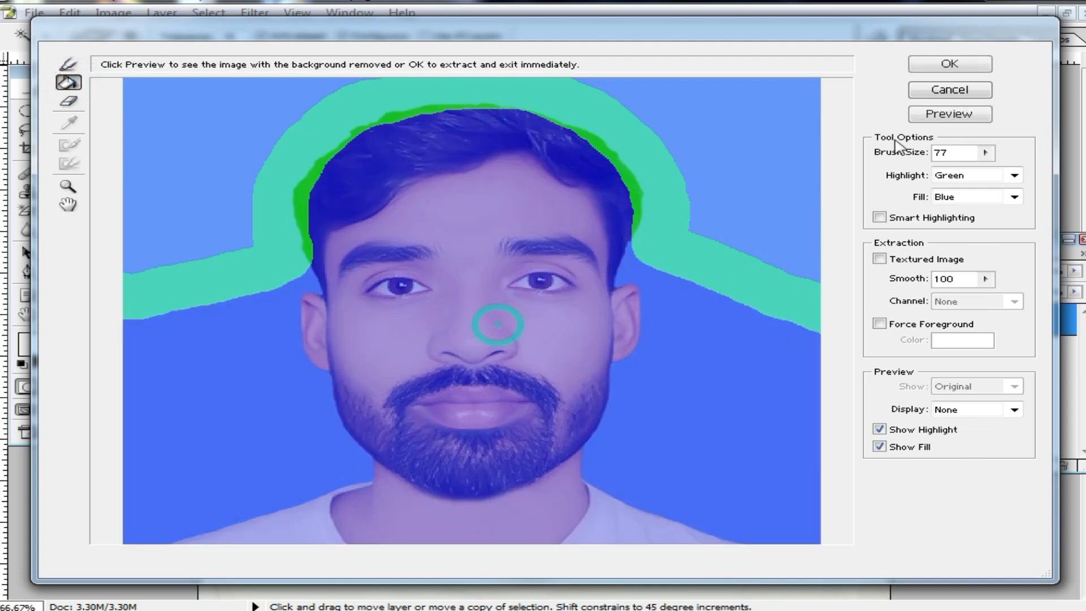
{"action": "left_click", "coordinate": [947, 64]}
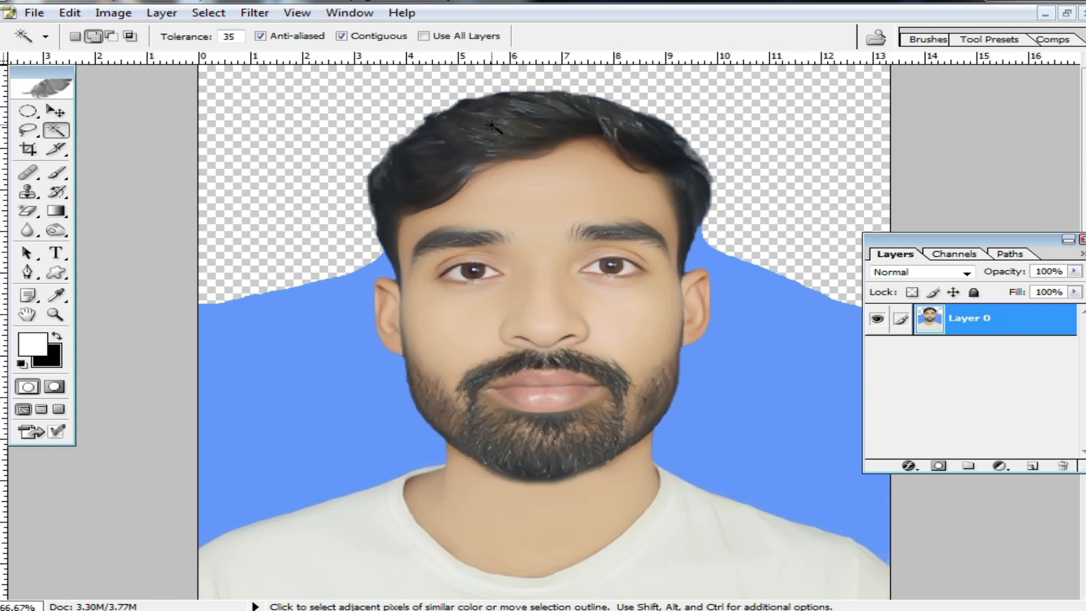
Open the portrait in Liquify and enlarge the eyes with the Bloat tool at brush size 100.
{"action": "left_click", "coordinate": [253, 13]}
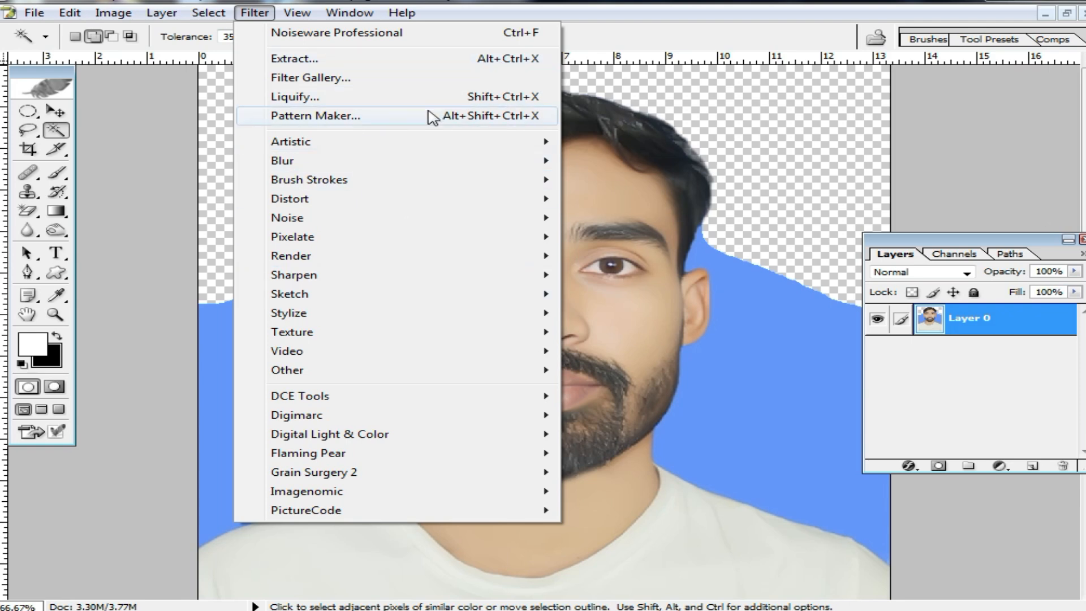
{"action": "left_click", "coordinate": [697, 166]}
{"action": "key", "text": "ctrl+shift+x"}
{"action": "left_click", "coordinate": [428, 217], "text": "ctrl"}
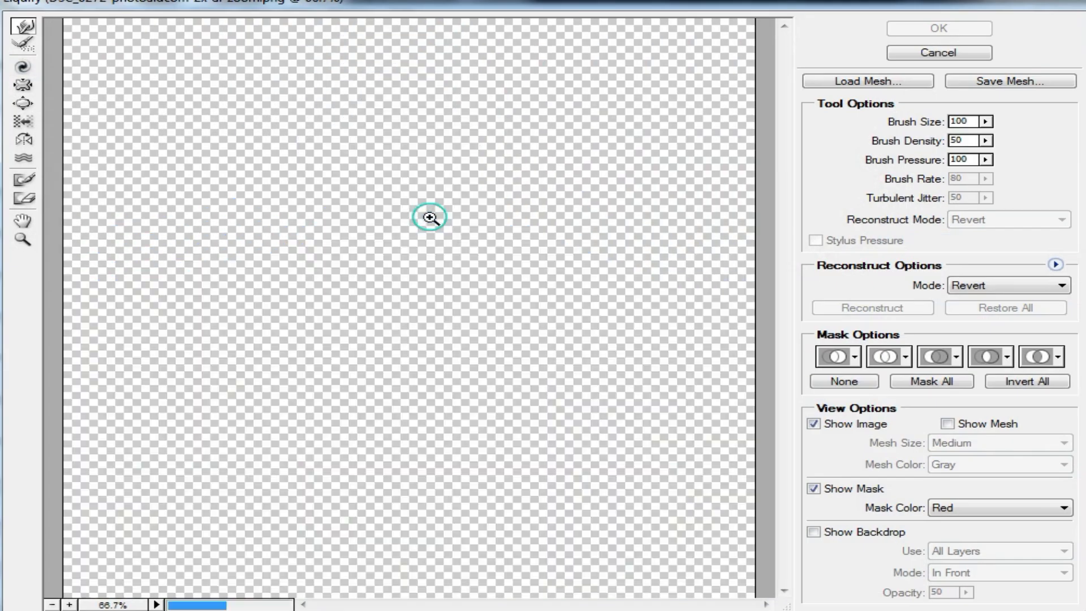
{"action": "left_click", "coordinate": [353, 355]}
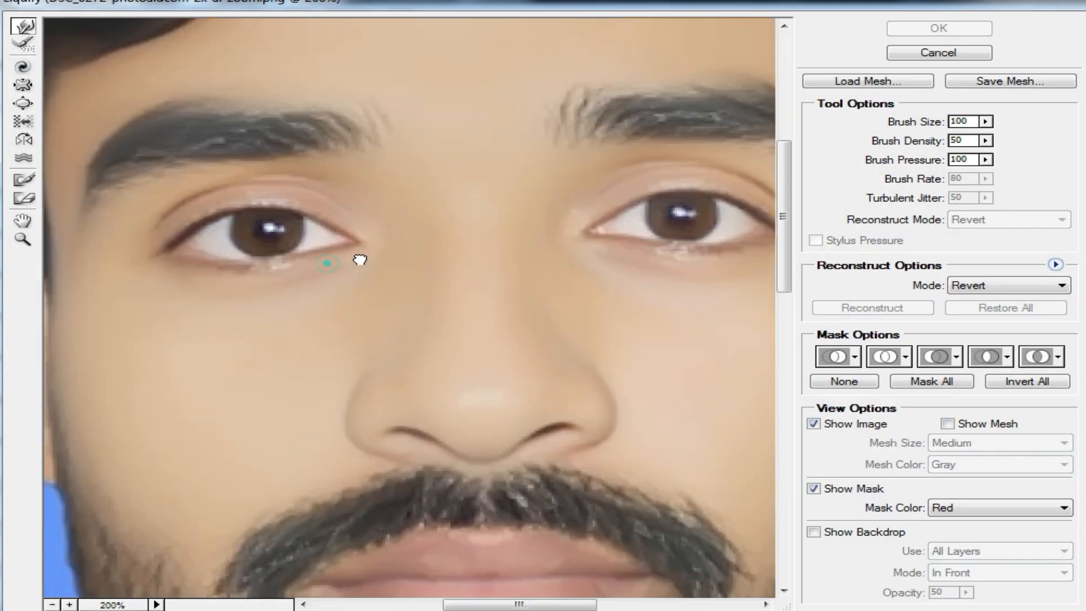
{"action": "left_click", "coordinate": [22, 103]}
{"action": "left_click", "coordinate": [314, 232]}
{"action": "left_click", "coordinate": [651, 268], "text": "alt"}
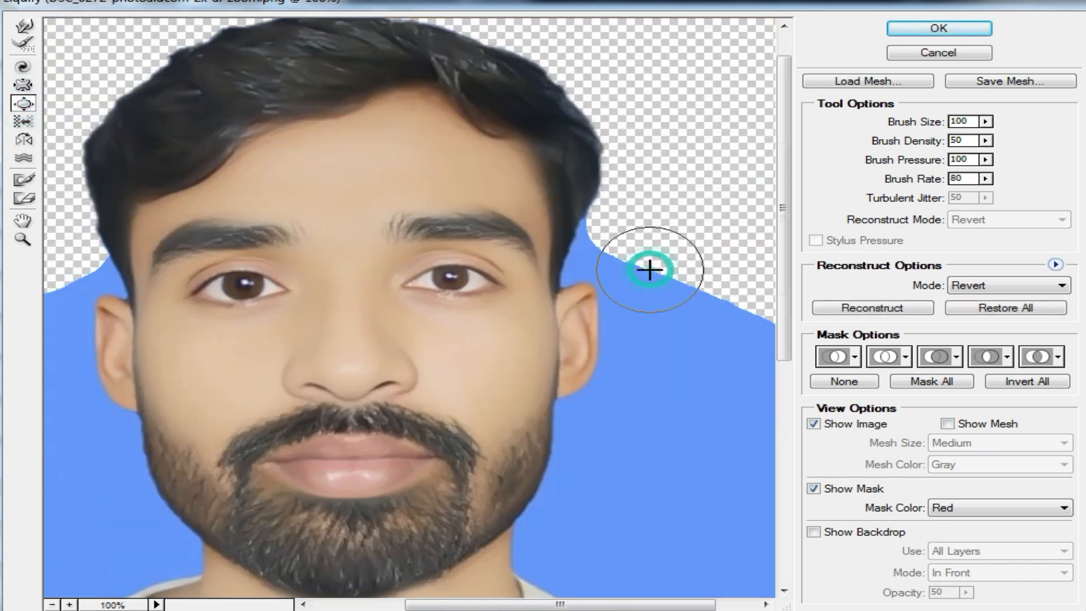
{"action": "left_click", "coordinate": [447, 275]}
{"action": "left_click", "coordinate": [380, 296], "text": "ctrl"}
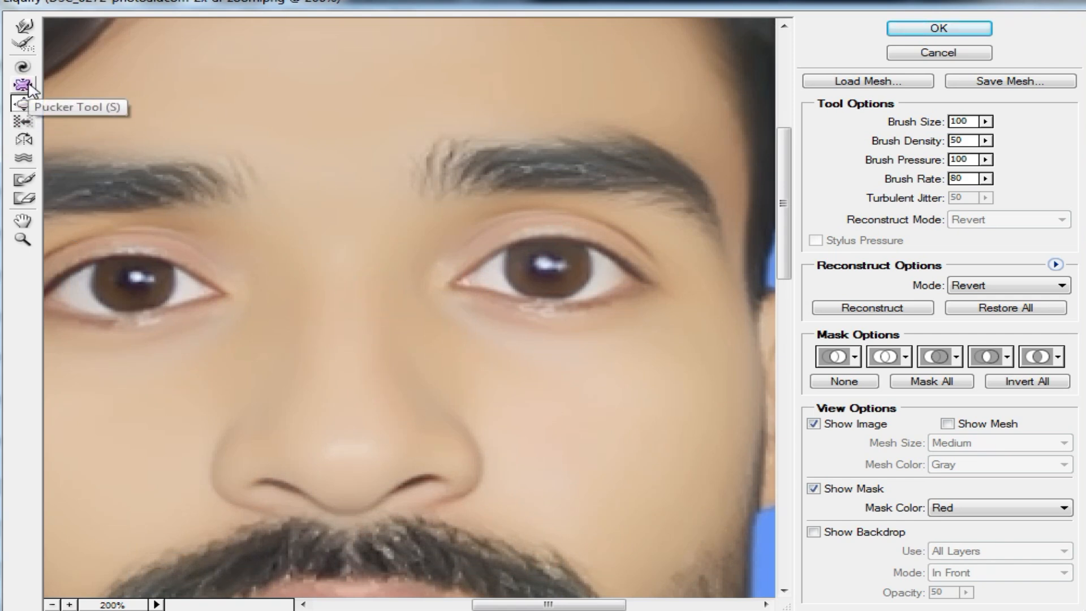
Shrink the eyes with the Pucker tool and enlarge the left-hand eye again with the Bloat tool.
{"action": "left_click", "coordinate": [24, 86]}
{"action": "left_click", "coordinate": [238, 255], "text": "alt"}
{"action": "left_click", "coordinate": [353, 320]}
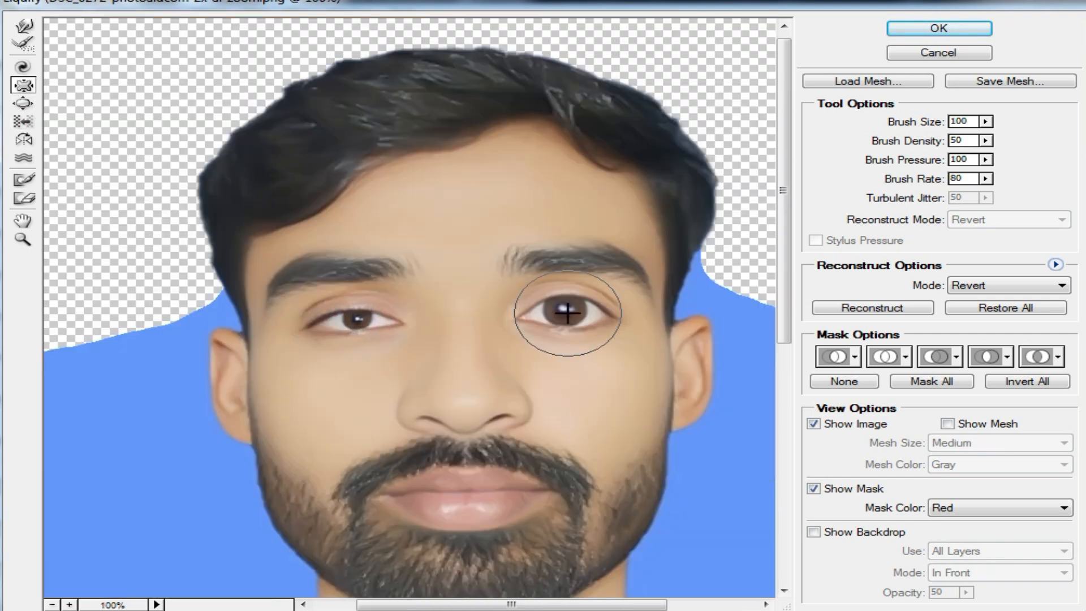
{"action": "left_click", "coordinate": [567, 311]}
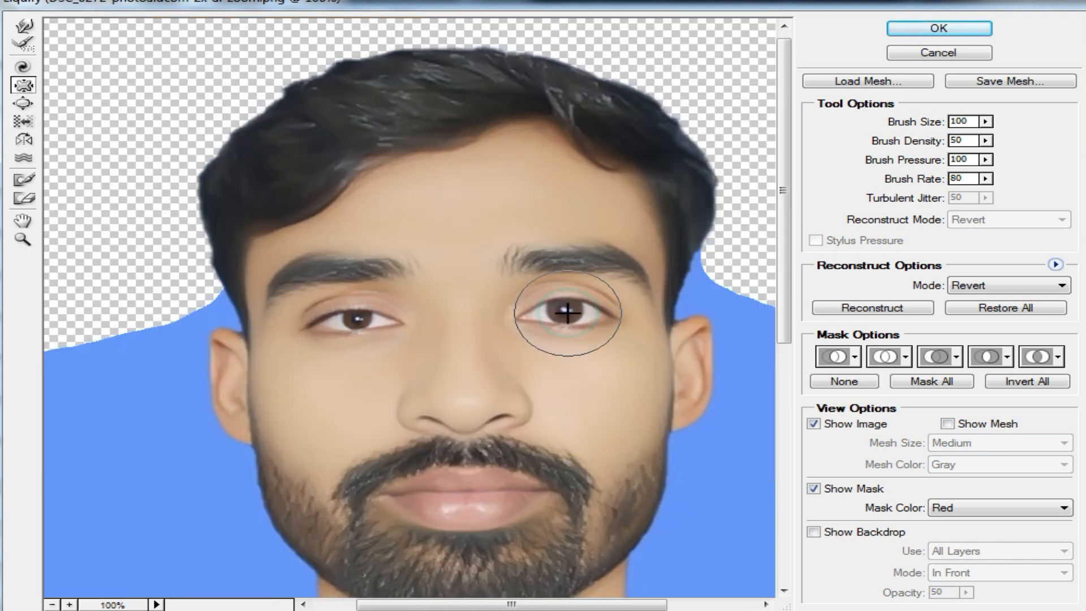
{"action": "left_click", "coordinate": [357, 318]}
{"action": "left_click", "coordinate": [22, 103]}
{"action": "left_click", "coordinate": [356, 320]}
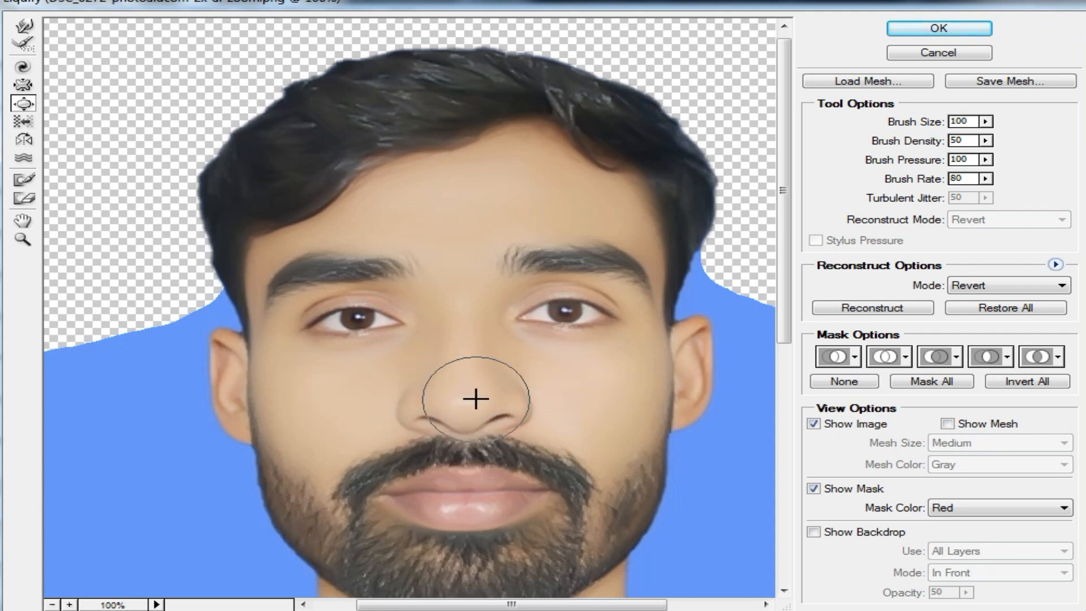
Undo a trial bloat on the right-hand eyebrow and reshape the base of the nose with Forward Warp.
{"action": "left_click", "coordinate": [552, 252]}
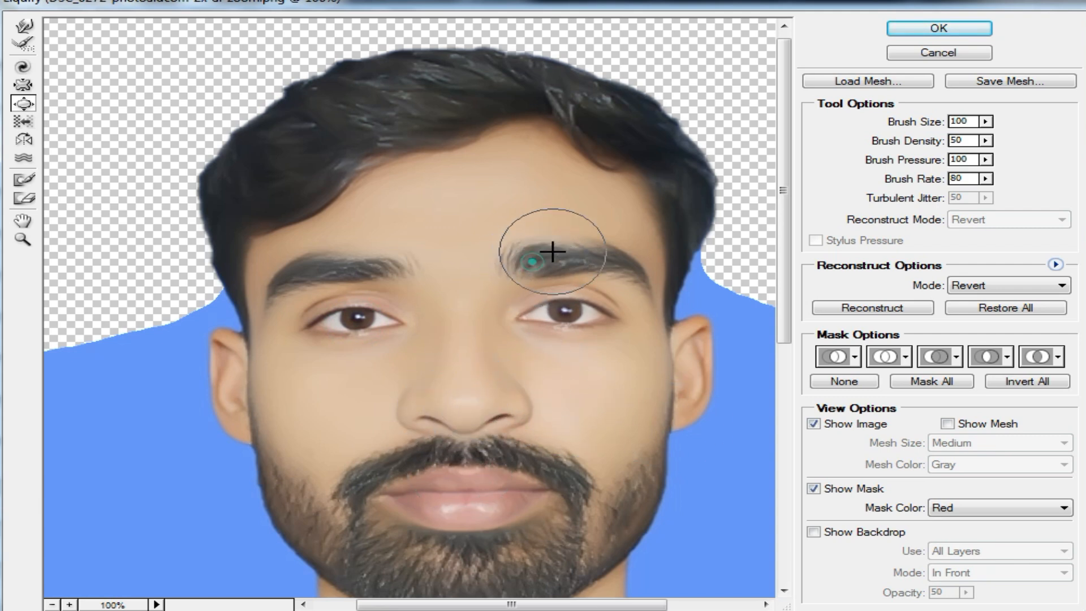
{"action": "key", "text": "ctrl+alt+z"}
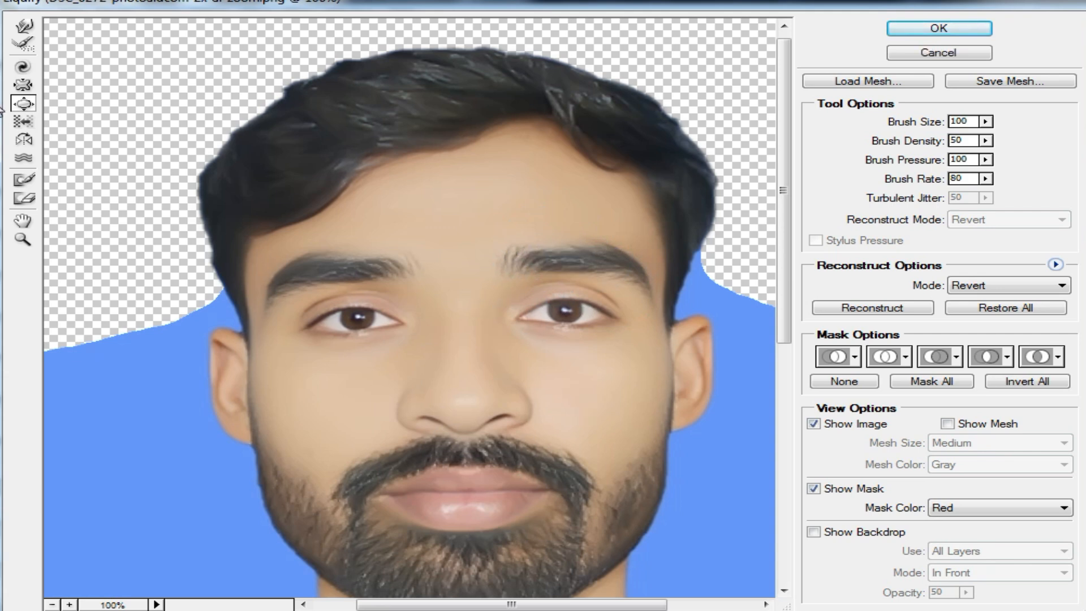
{"action": "left_click", "coordinate": [22, 26]}
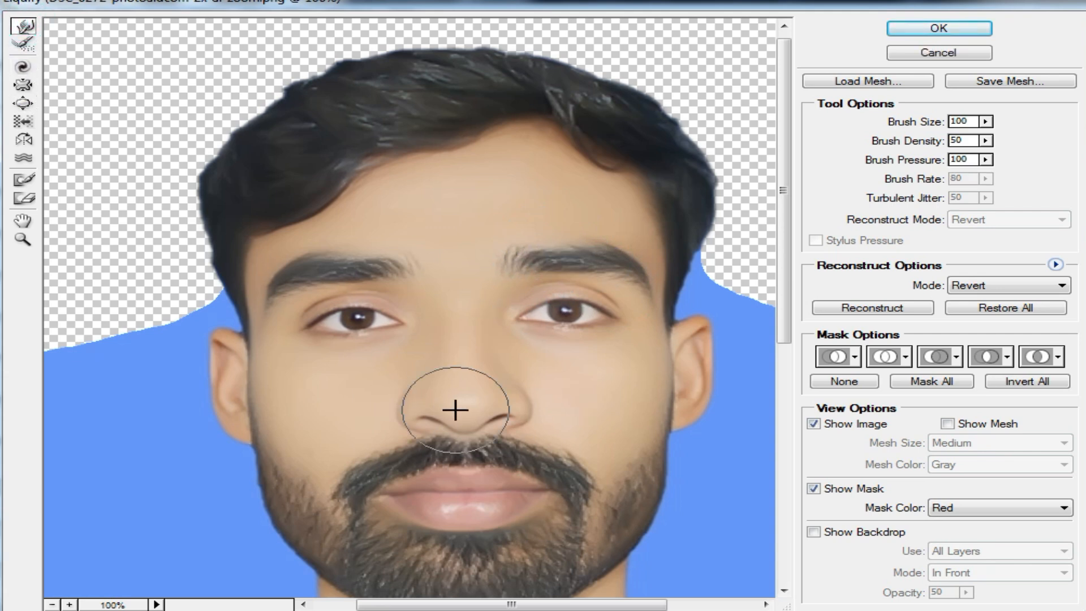
{"action": "left_click_drag", "start_coordinate": [477, 417], "coordinate": [469, 420]}
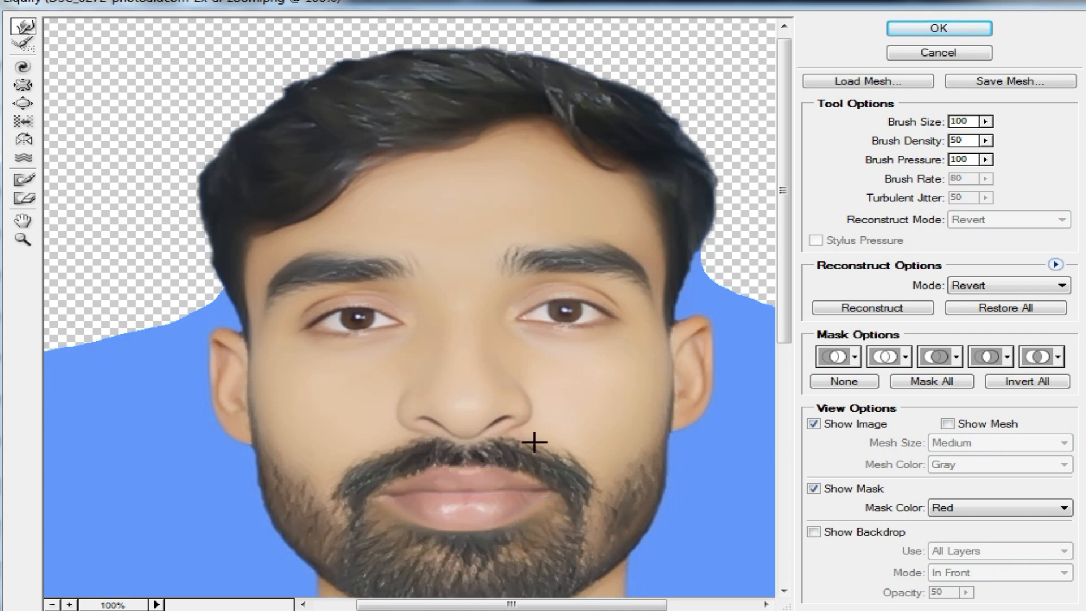
Distort both eyes and the area around them with Liquify's Twirl tool.
{"action": "left_click", "coordinate": [22, 69]}
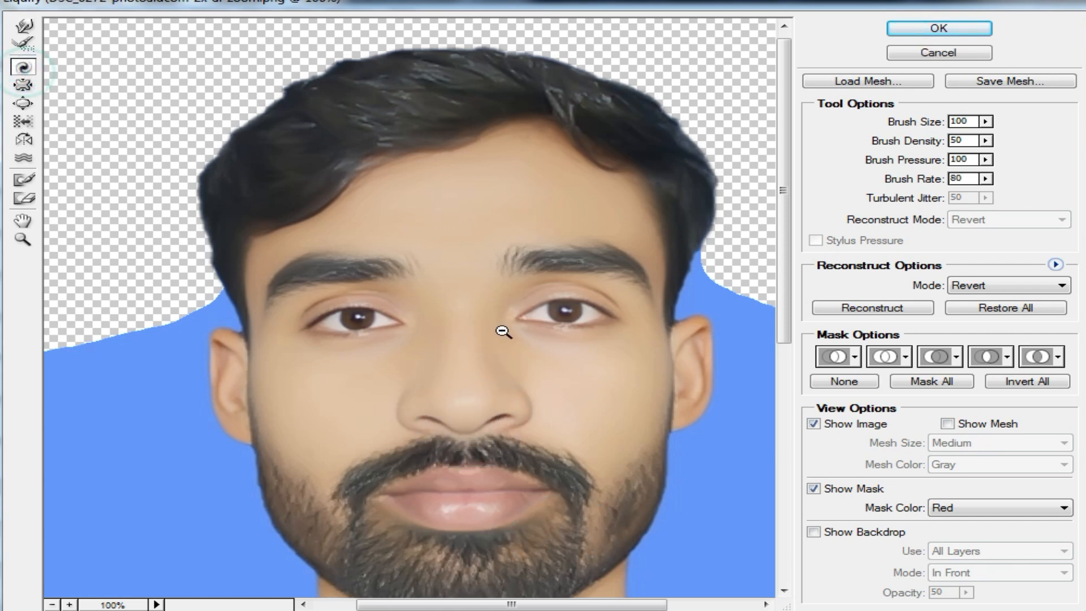
{"action": "key", "text": "ctrl+minus"}
{"action": "left_click", "coordinate": [400, 220]}
{"action": "mouse_move", "coordinate": [444, 220]}
{"action": "left_mouse_down"}
{"action": "mouse_move", "coordinate": [490, 233]}
{"action": "mouse_move", "coordinate": [480, 208]}
{"action": "mouse_move", "coordinate": [495, 212]}
{"action": "mouse_move", "coordinate": [477, 220]}
{"action": "mouse_move", "coordinate": [323, 188]}
{"action": "mouse_move", "coordinate": [296, 222]}
{"action": "mouse_move", "coordinate": [305, 243]}
{"action": "mouse_move", "coordinate": [288, 268]}
{"action": "mouse_move", "coordinate": [339, 265]}
{"action": "mouse_move", "coordinate": [382, 283]}
{"action": "mouse_move", "coordinate": [476, 277]}
{"action": "left_mouse_up"}
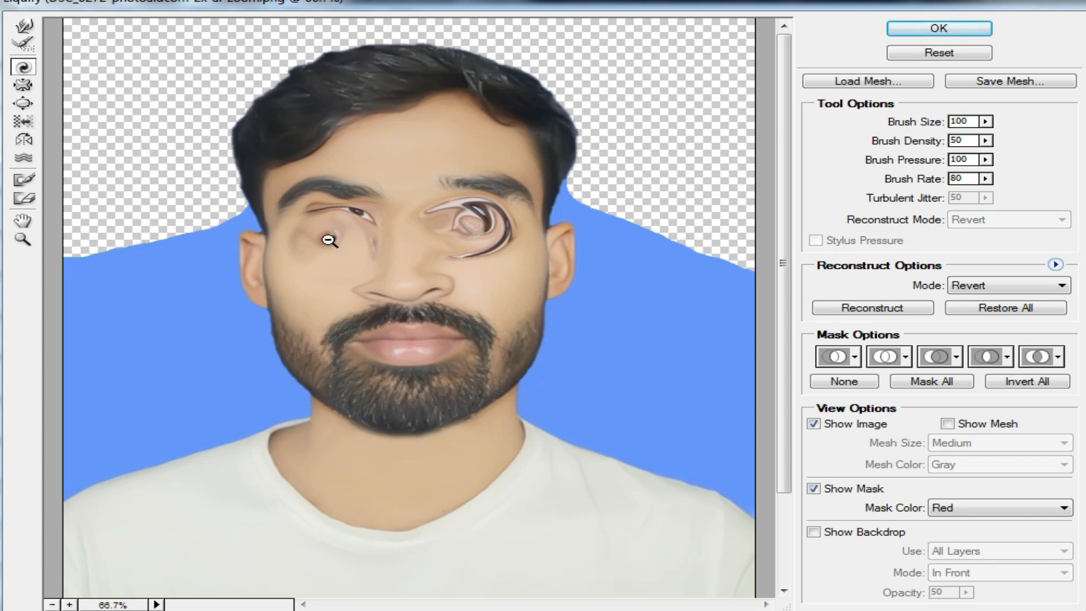
Revert the Liquify distortions and show the unretouched portrait in an enlarged floating document window.
{"action": "key", "text": "ctrl+alt+z"}
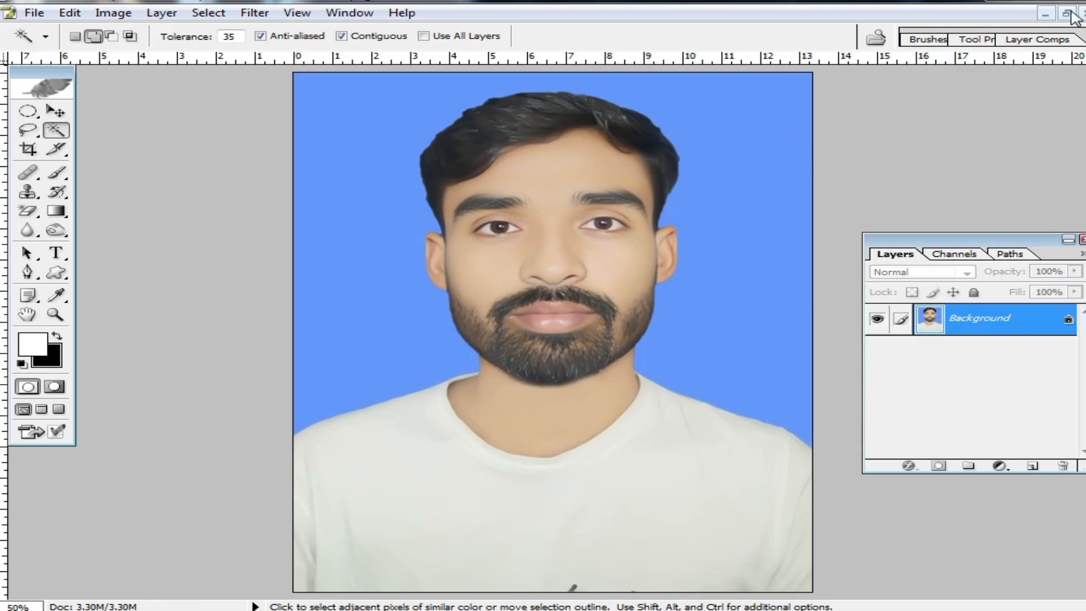
{"action": "left_click", "coordinate": [1067, 14]}
{"action": "left_click", "coordinate": [516, 235], "text": "alt"}
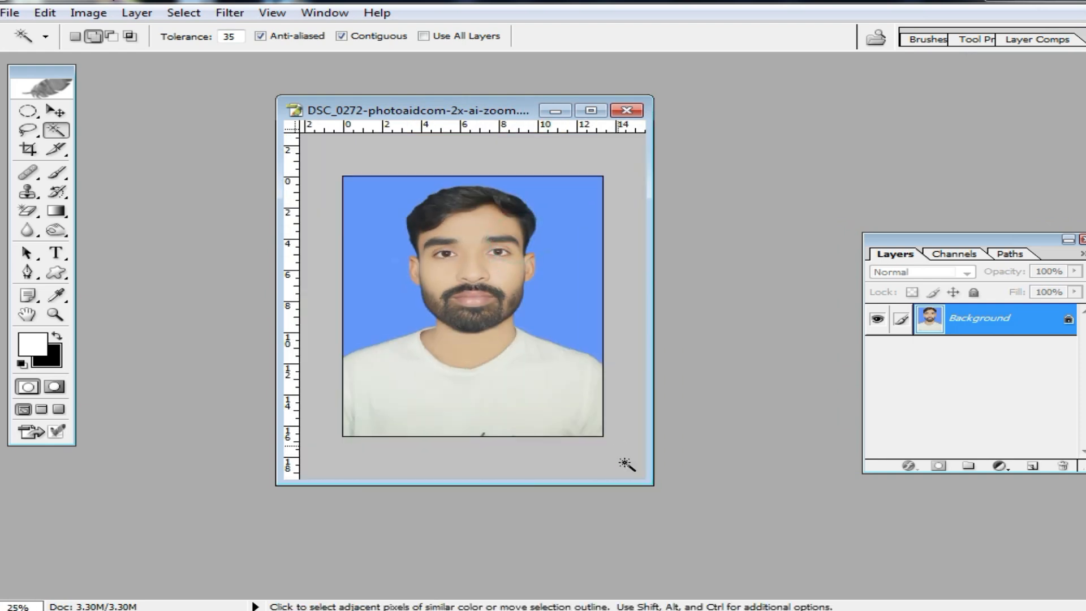
{"action": "left_click_drag", "start_coordinate": [648, 485], "coordinate": [840, 573]}
{"action": "scroll", "coordinate": [712, 346], "scroll_direction": "up", "scroll_amount": 3}
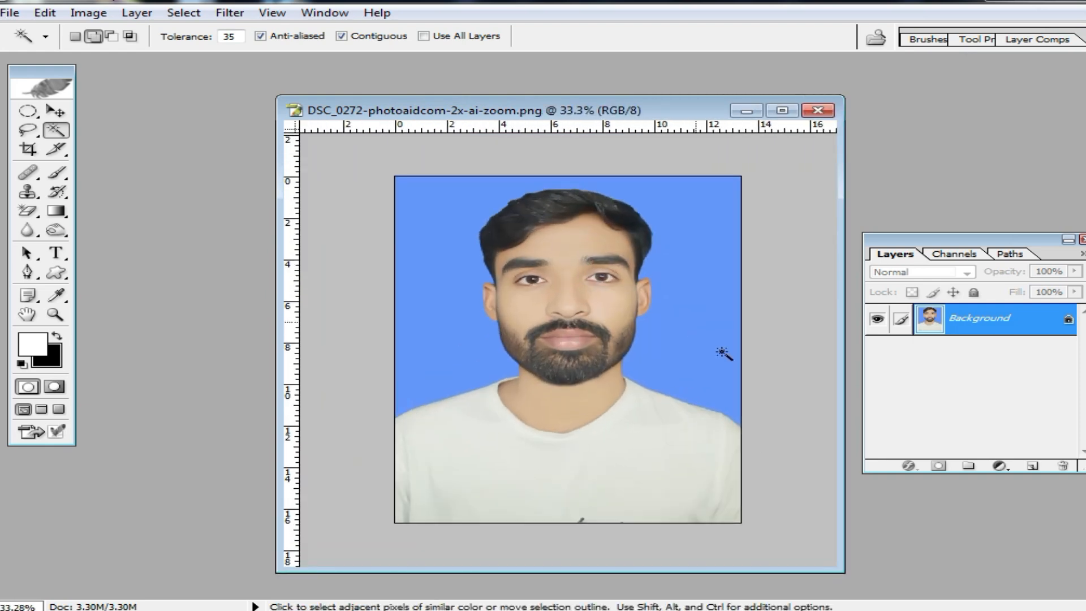
Load the "pp size" crop preset and try out a crop frame around the whole portrait.
{"action": "scroll", "coordinate": [720, 351], "scroll_direction": "down", "scroll_amount": 2}
{"action": "left_click", "coordinate": [33, 149]}
{"action": "left_click", "coordinate": [45, 36]}
{"action": "left_click", "coordinate": [51, 89]}
{"action": "left_click_drag", "start_coordinate": [402, 188], "coordinate": [681, 447]}
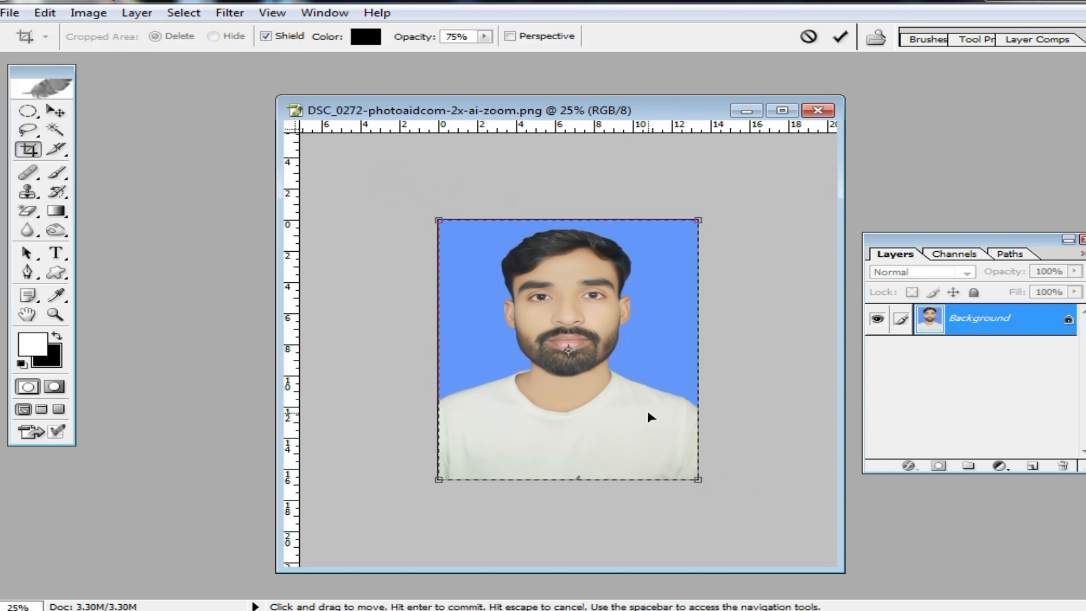
{"action": "right_click", "coordinate": [633, 335]}
{"action": "left_click", "coordinate": [660, 347]}
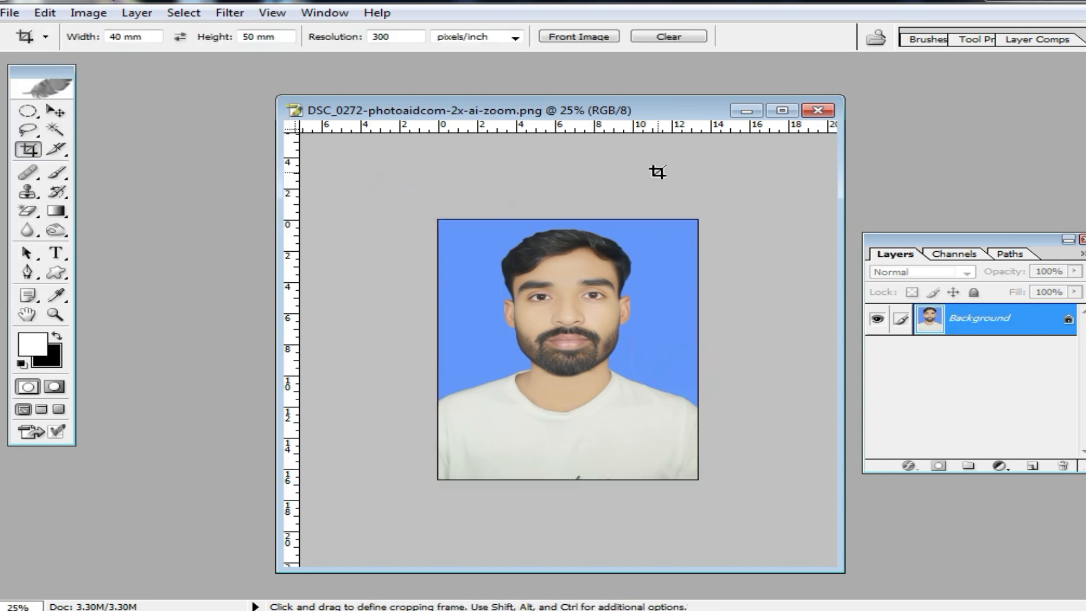
Move the portrait window aside, show the Actions palette and create a new action set with the default name.
{"action": "left_click_drag", "start_coordinate": [738, 115], "coordinate": [642, 104]}
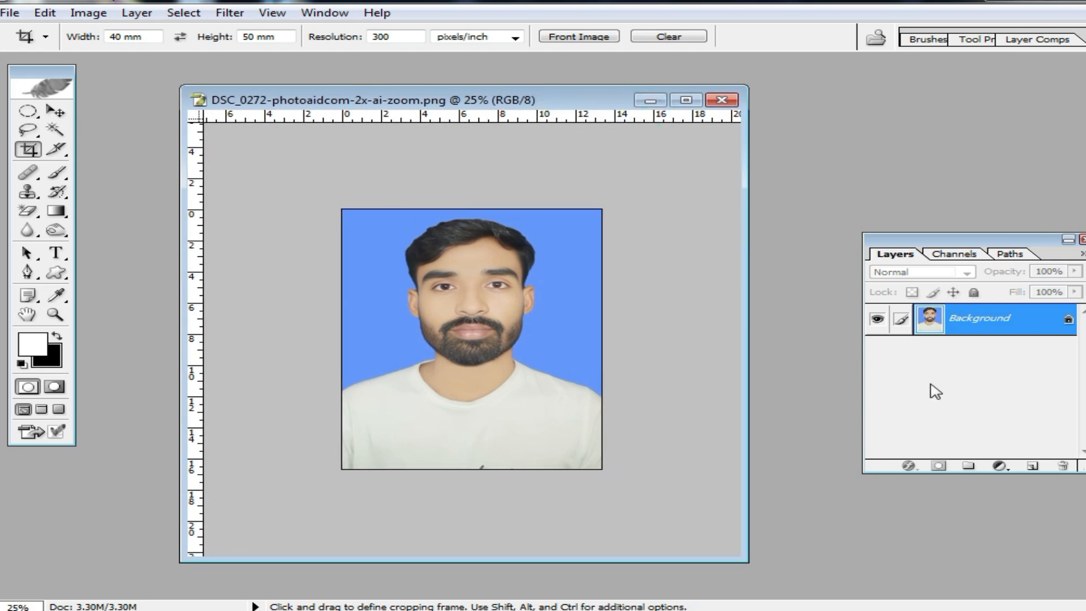
{"action": "left_click", "coordinate": [324, 14]}
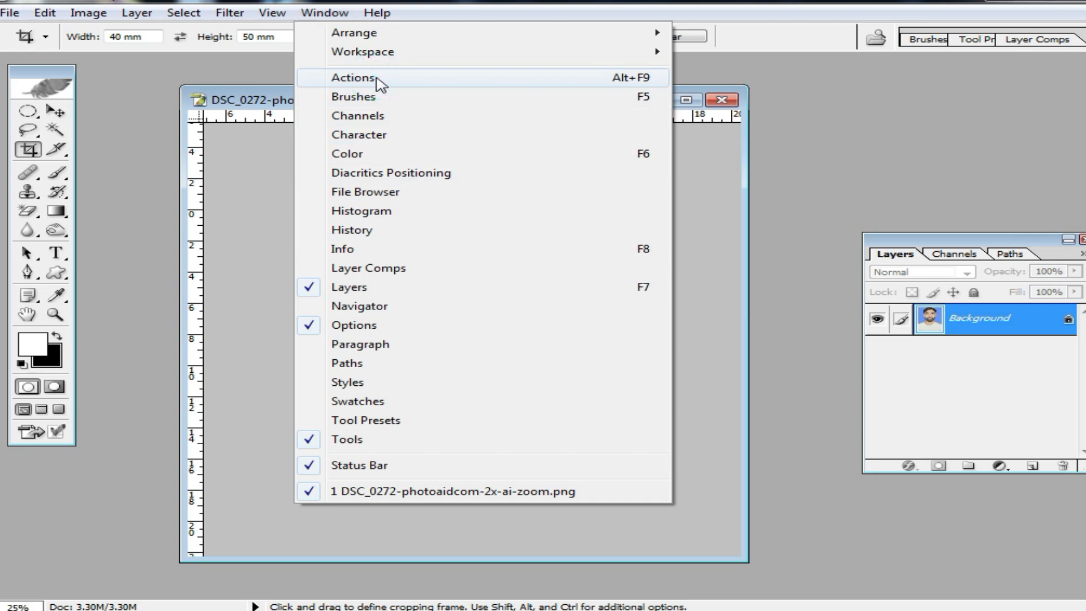
{"action": "left_click", "coordinate": [379, 82]}
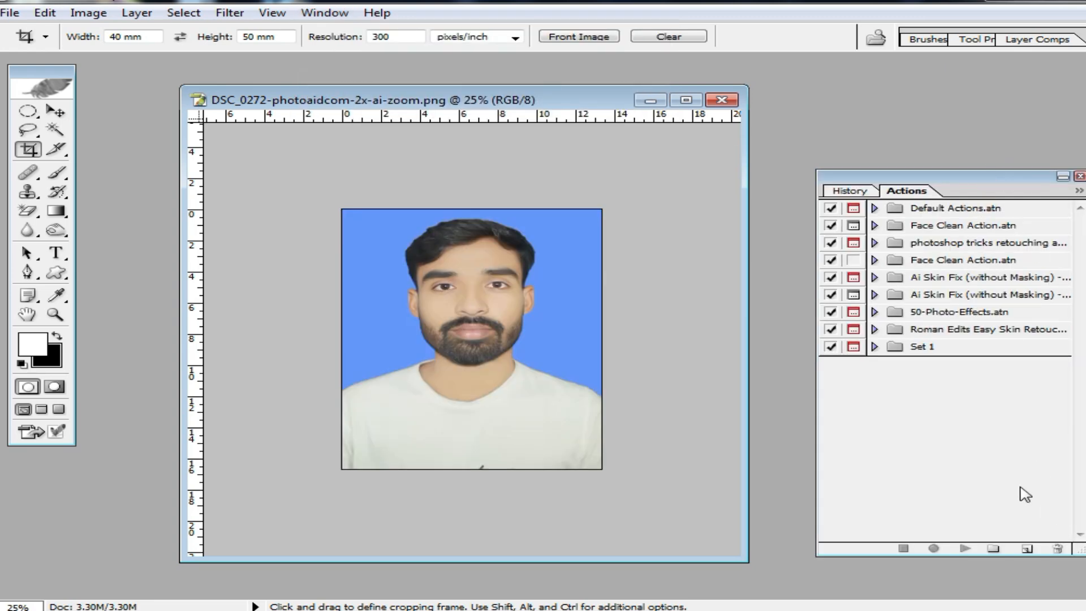
{"action": "left_click", "coordinate": [994, 549]}
{"action": "left_click", "coordinate": [669, 283]}
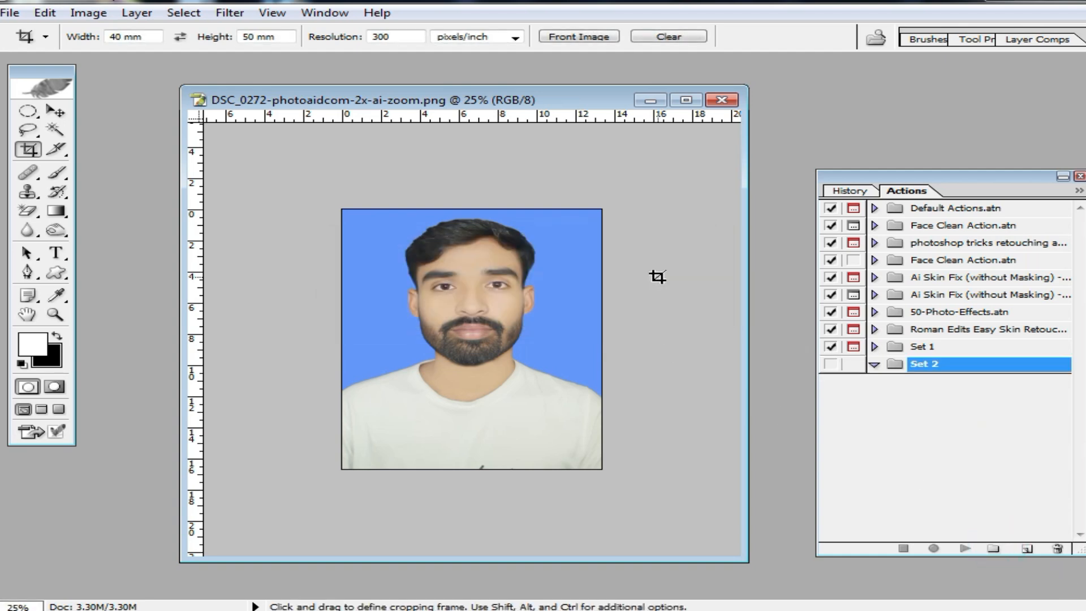
Create an action in the new set with function key F9 and start recording it.
{"action": "left_click", "coordinate": [1026, 550]}
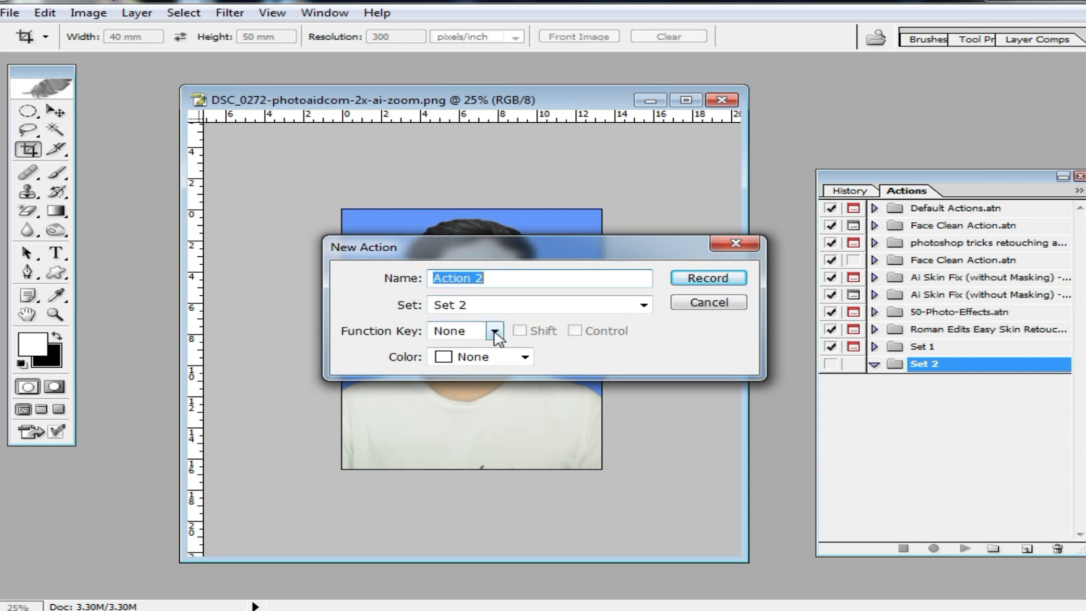
{"action": "left_click", "coordinate": [495, 331]}
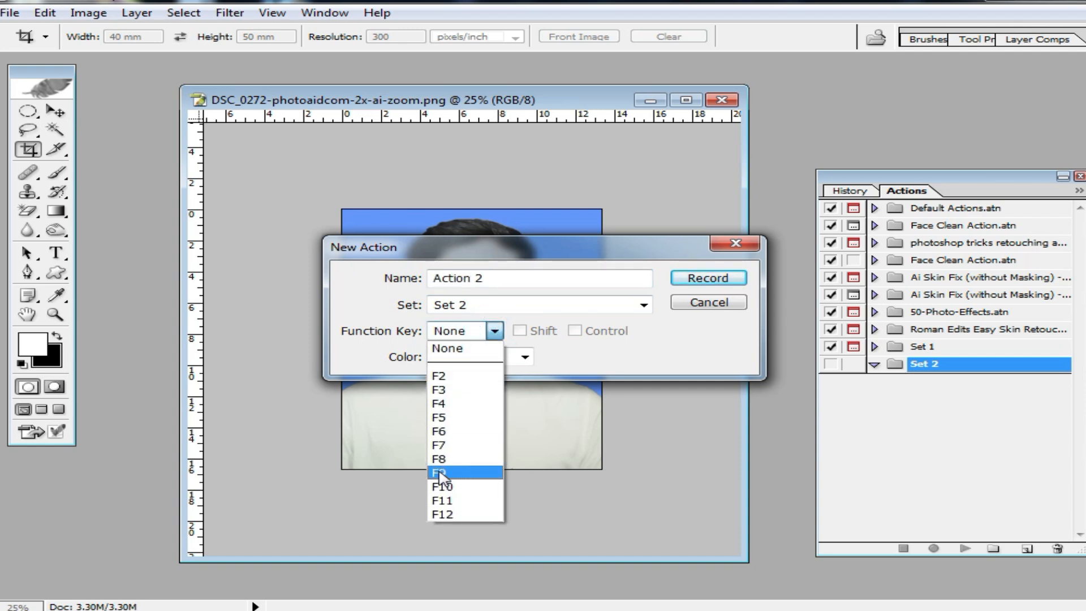
{"action": "left_click", "coordinate": [441, 474]}
{"action": "left_click", "coordinate": [440, 474]}
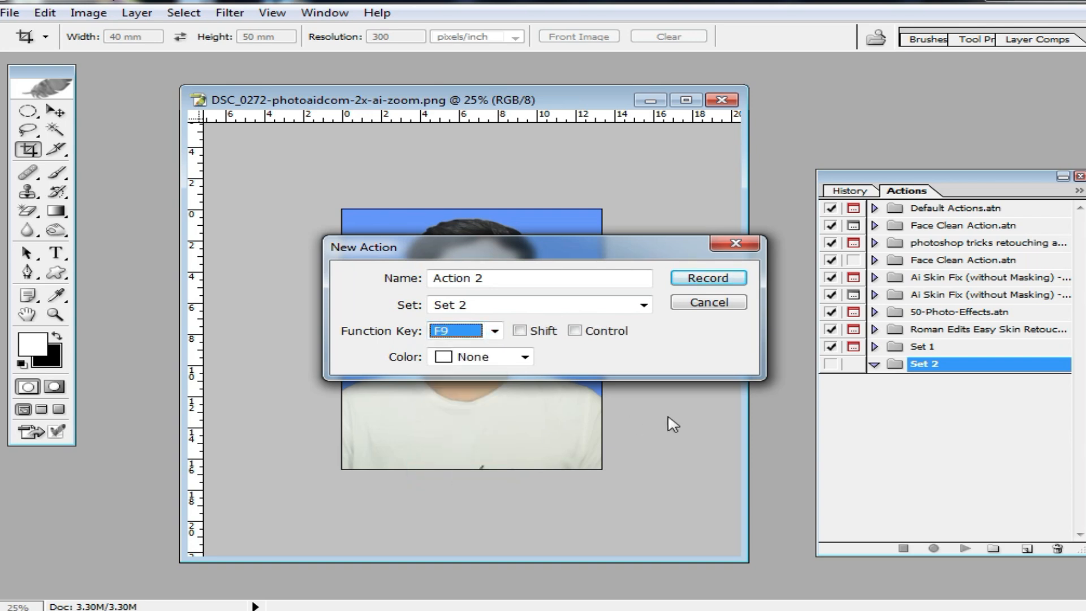
{"action": "left_click", "coordinate": [716, 279]}
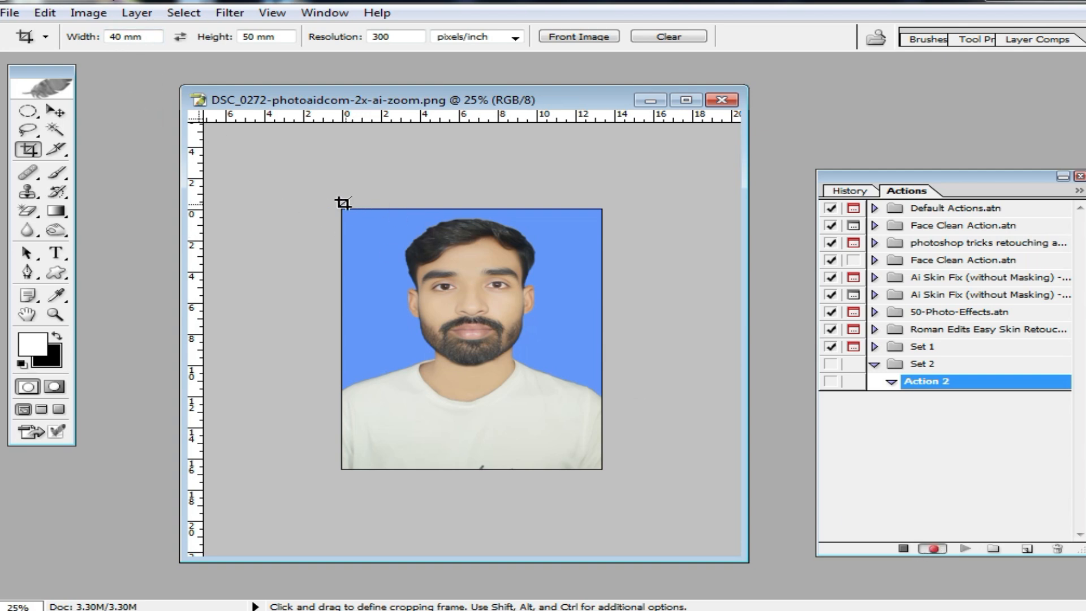
Crop the whole portrait to 40 × 50 mm at 300 pixels/inch while the action records.
{"action": "left_click_drag", "start_coordinate": [321, 193], "coordinate": [713, 546]}
{"action": "double_click", "coordinate": [528, 372]}
{"action": "scroll", "coordinate": [520, 369], "scroll_direction": "up", "scroll_amount": 10}
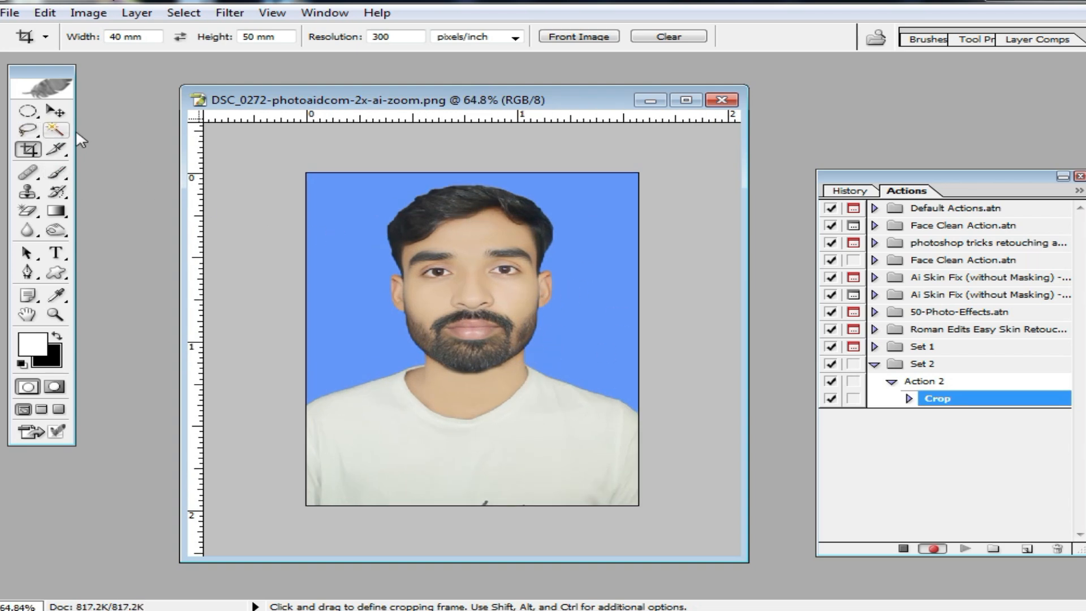
Select the entire blue backdrop around the man with the Magic Wand at tolerance 35.
{"action": "left_click", "coordinate": [56, 130]}
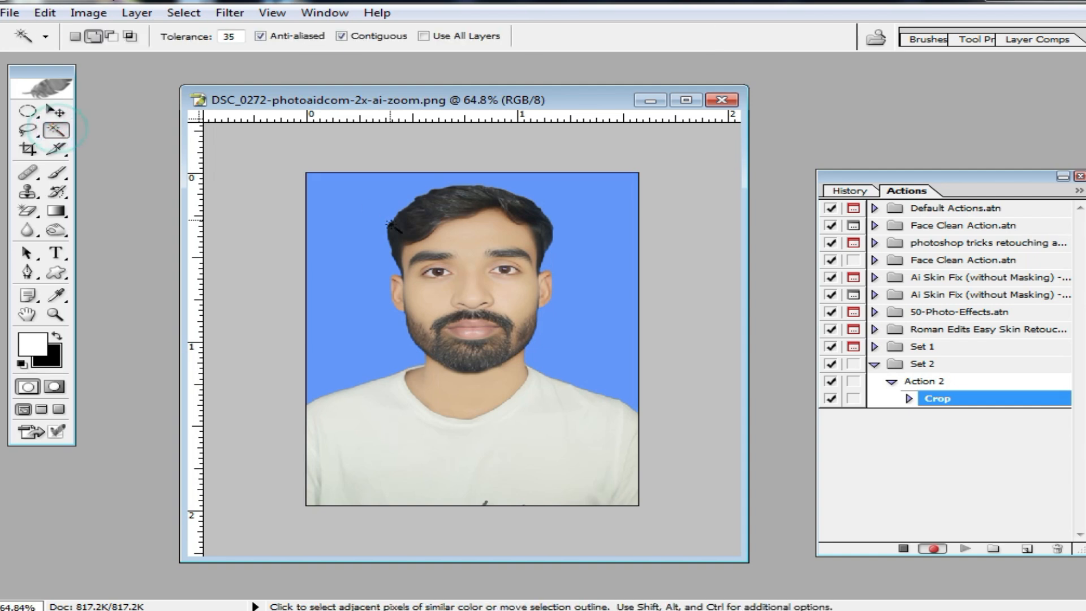
{"action": "left_click", "coordinate": [339, 215]}
{"action": "left_click", "coordinate": [340, 216]}
{"action": "left_click", "coordinate": [340, 217]}
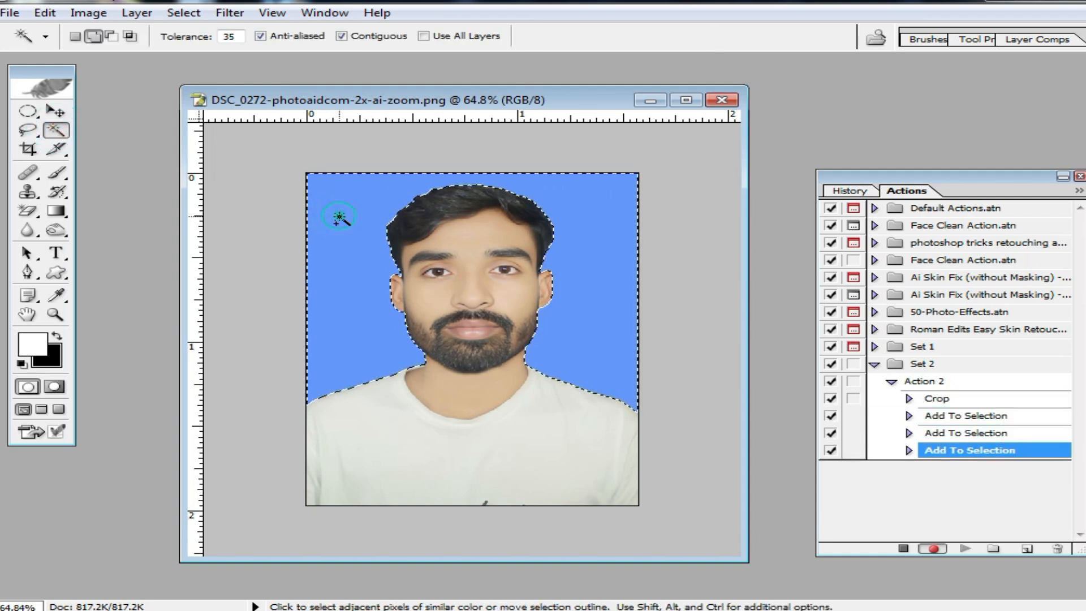
Set the background color to white (FFFFFF) and delete the selected blue backdrop to that color.
{"action": "left_click", "coordinate": [56, 294]}
{"action": "left_click", "coordinate": [51, 360]}
{"action": "left_click", "coordinate": [632, 300]}
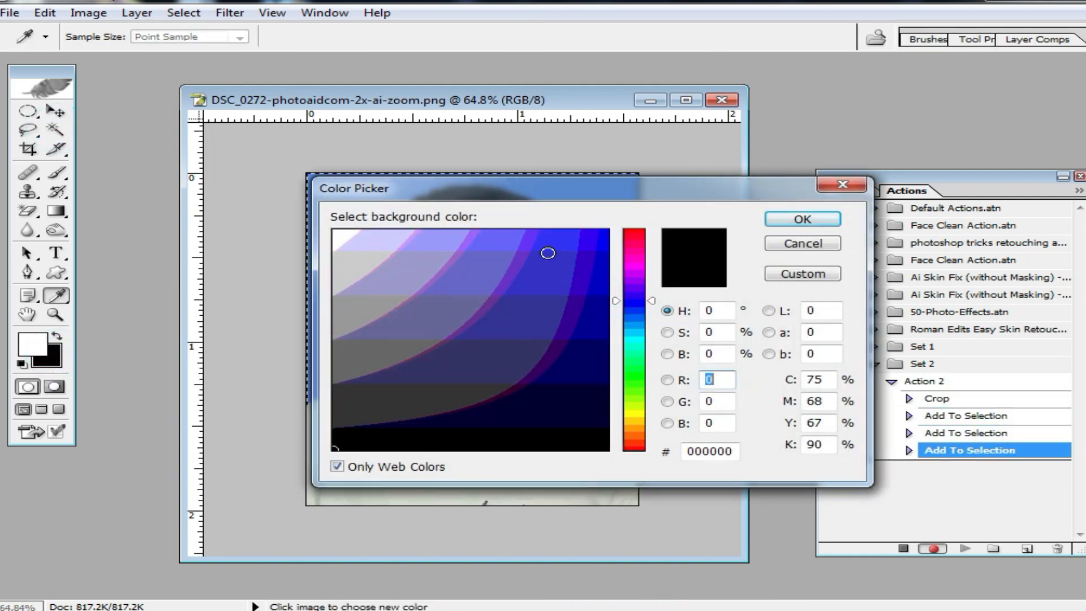
{"action": "left_click", "coordinate": [498, 242]}
{"action": "left_click", "coordinate": [355, 242]}
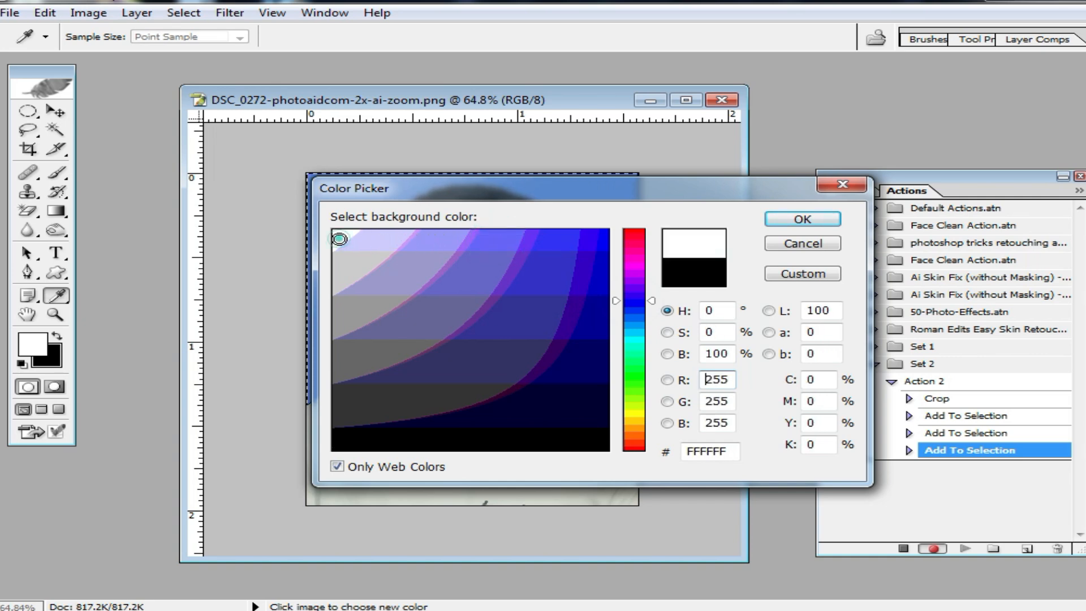
{"action": "left_click", "coordinate": [802, 219]}
{"action": "key", "text": "w"}
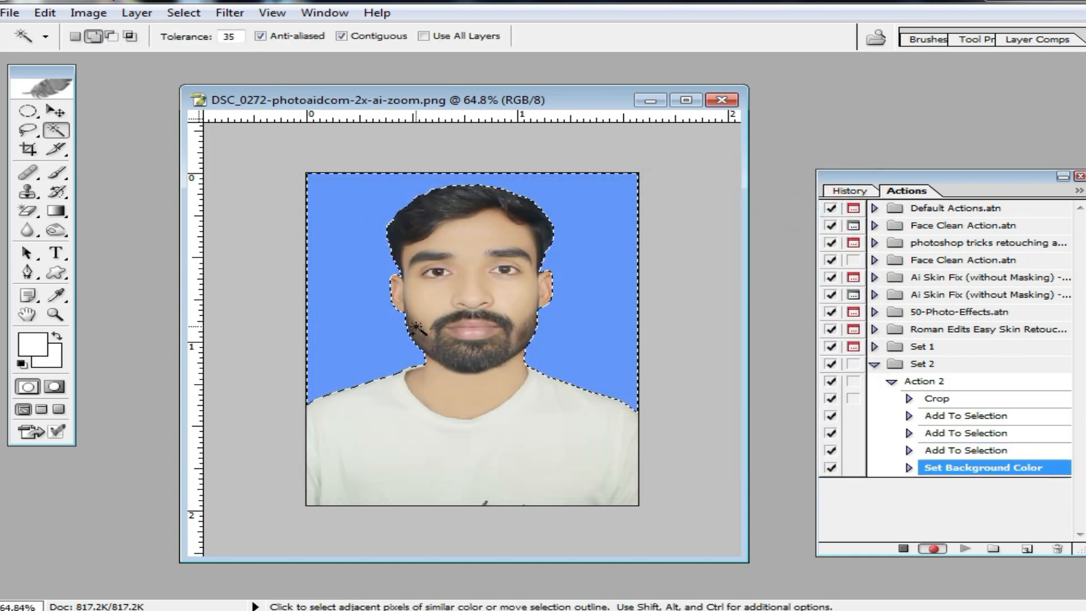
{"action": "key", "text": "Delete"}
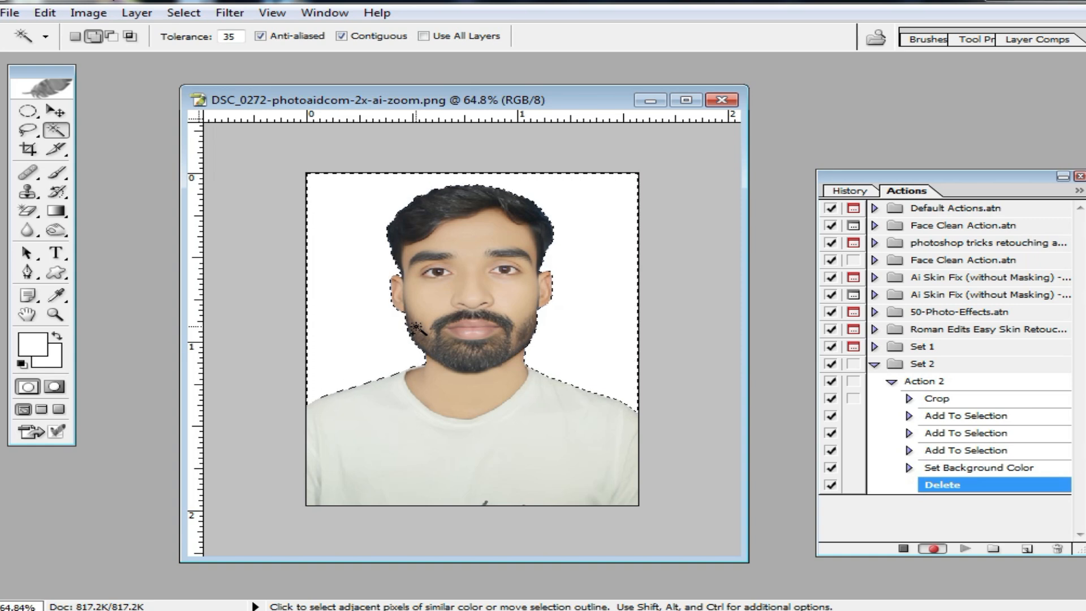
{"action": "key", "text": "Delete"}
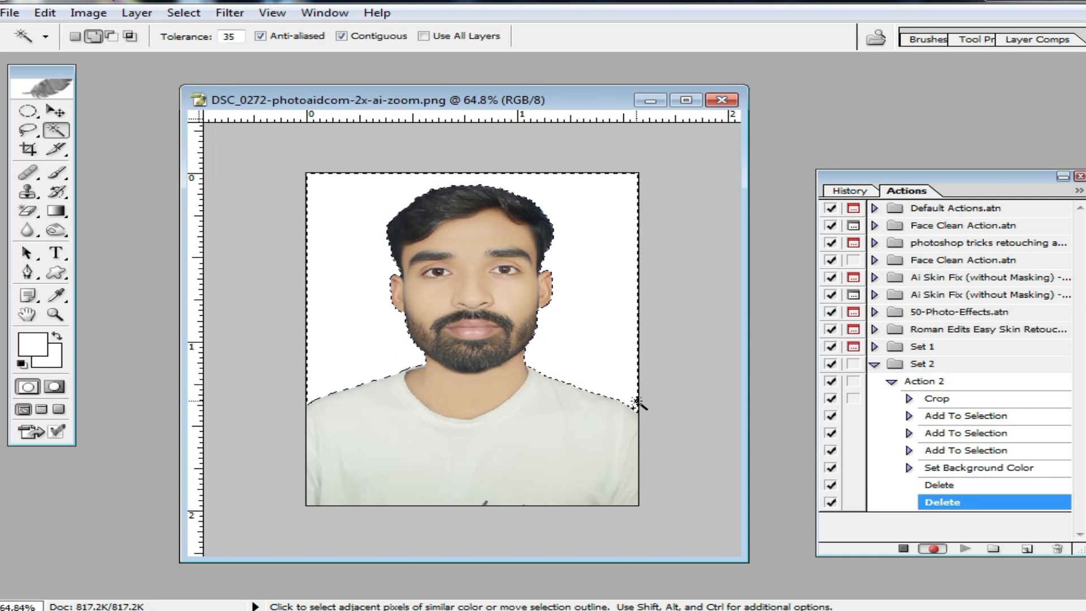
Select the whole photo, outline it with a 5 px black centered stroke and deselect.
{"action": "key", "text": "ctrl+a"}
{"action": "key", "text": "m"}
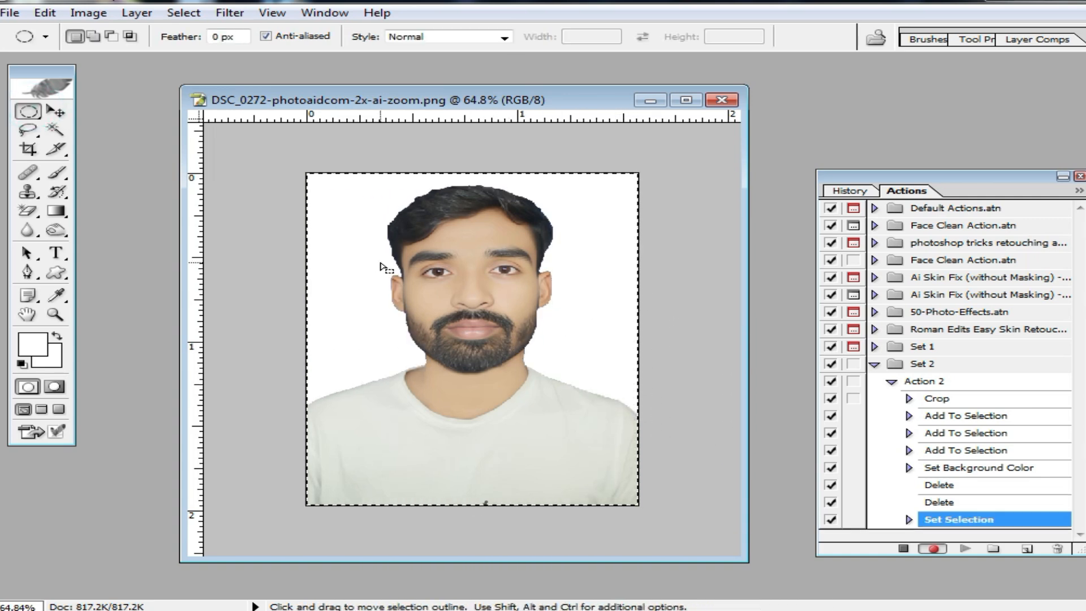
{"action": "right_click", "coordinate": [381, 264]}
{"action": "left_click", "coordinate": [459, 512]}
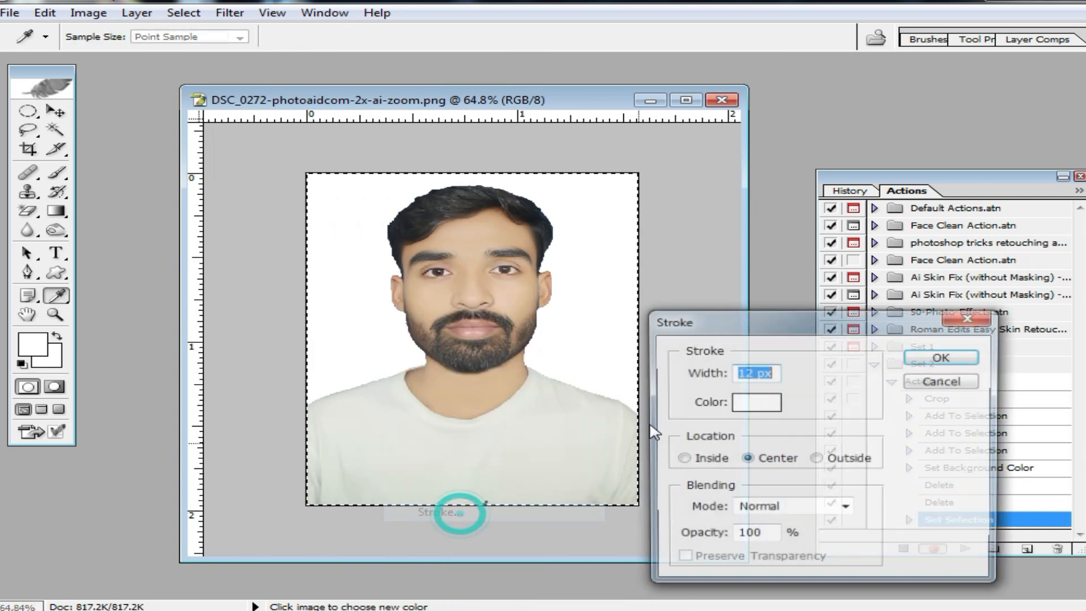
{"action": "double_click", "coordinate": [745, 372]}
{"action": "type", "text": "5"}
{"action": "left_click", "coordinate": [759, 402]}
{"action": "left_click", "coordinate": [588, 443]}
{"action": "left_click", "coordinate": [803, 220]}
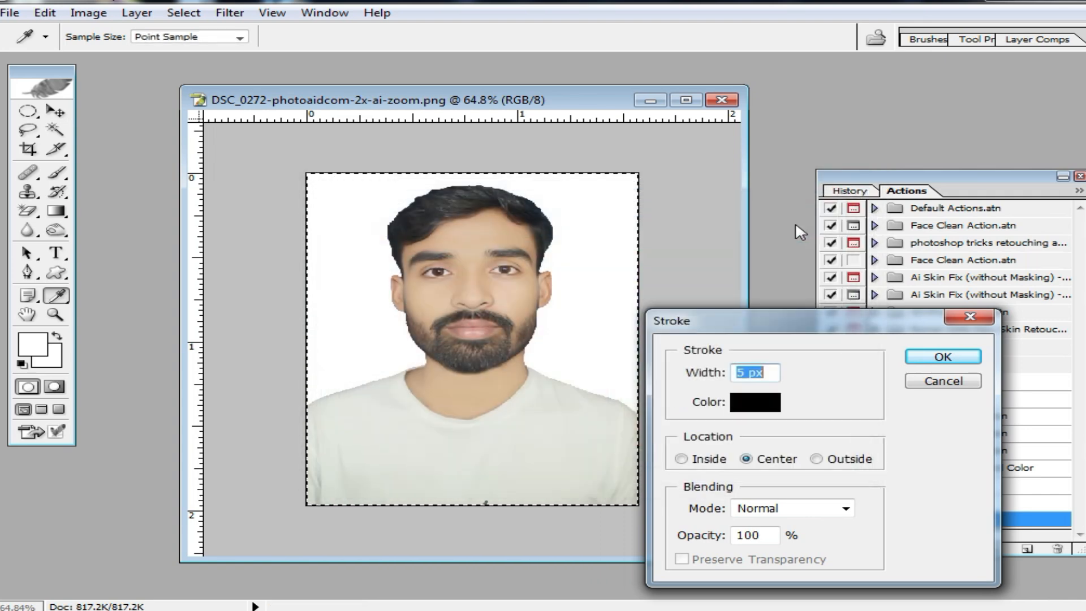
{"action": "left_click", "coordinate": [942, 357]}
{"action": "key", "text": "m"}
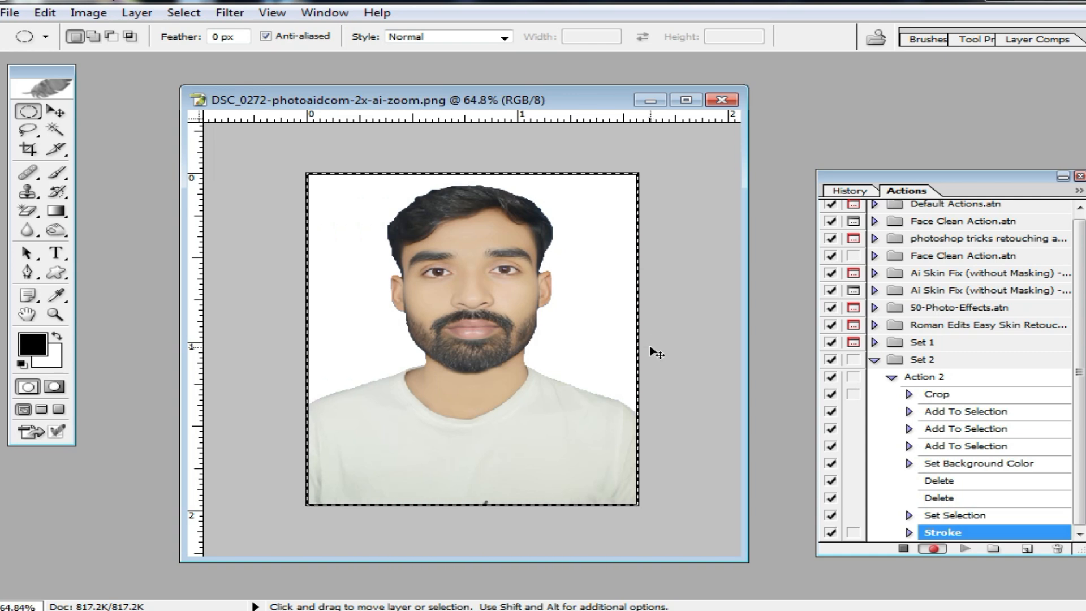
{"action": "key", "text": "ctrl+d"}
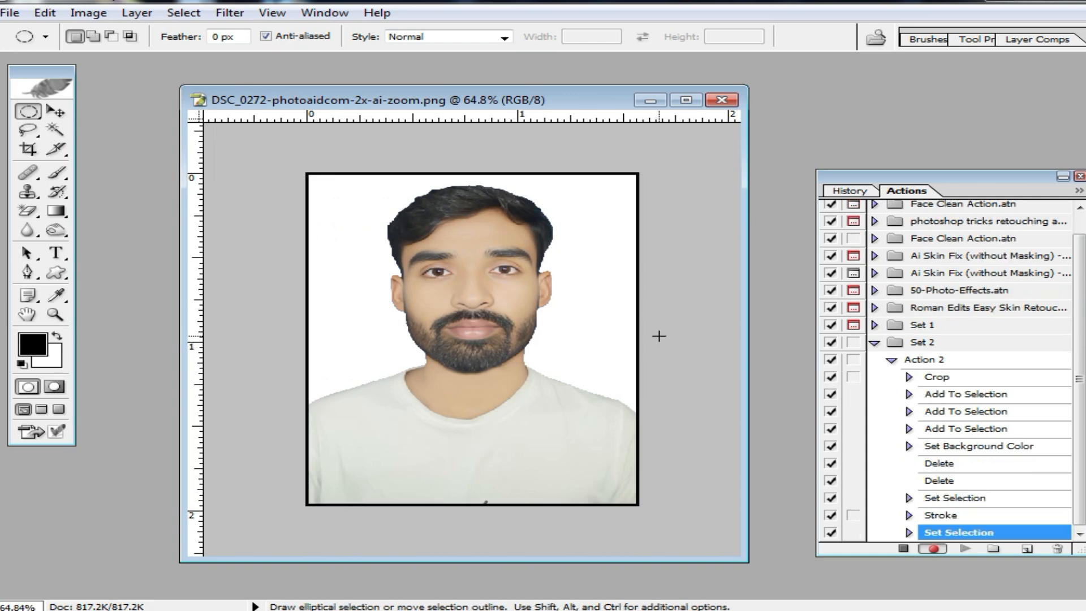
Create a white A4 RGB document at 300 pixels/inch, then return to the portrait and shift its window aside.
{"action": "key", "text": "ctrl+n"}
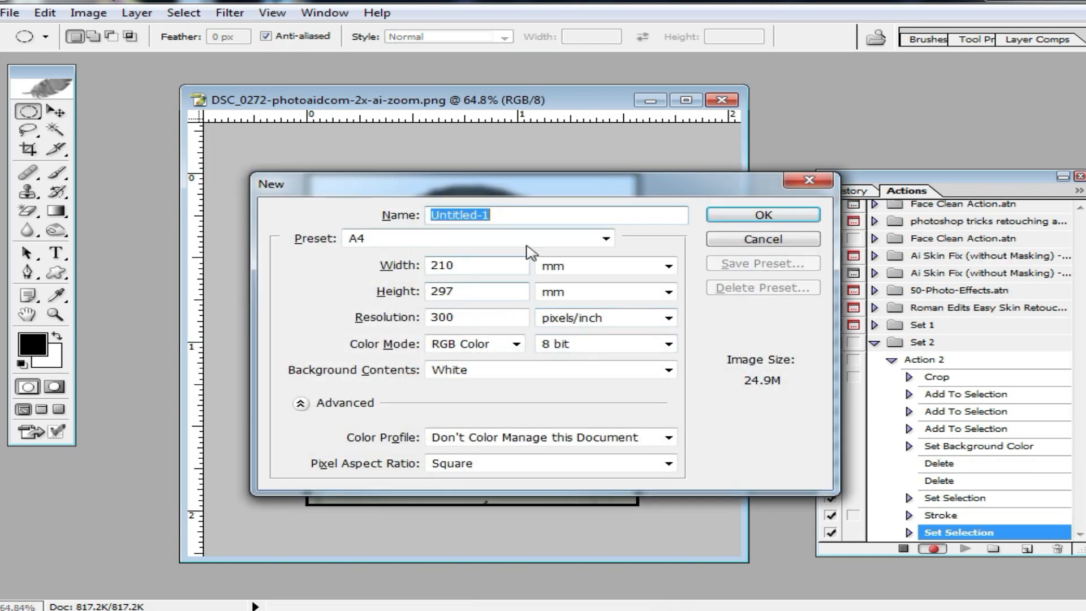
{"action": "left_click", "coordinate": [764, 216]}
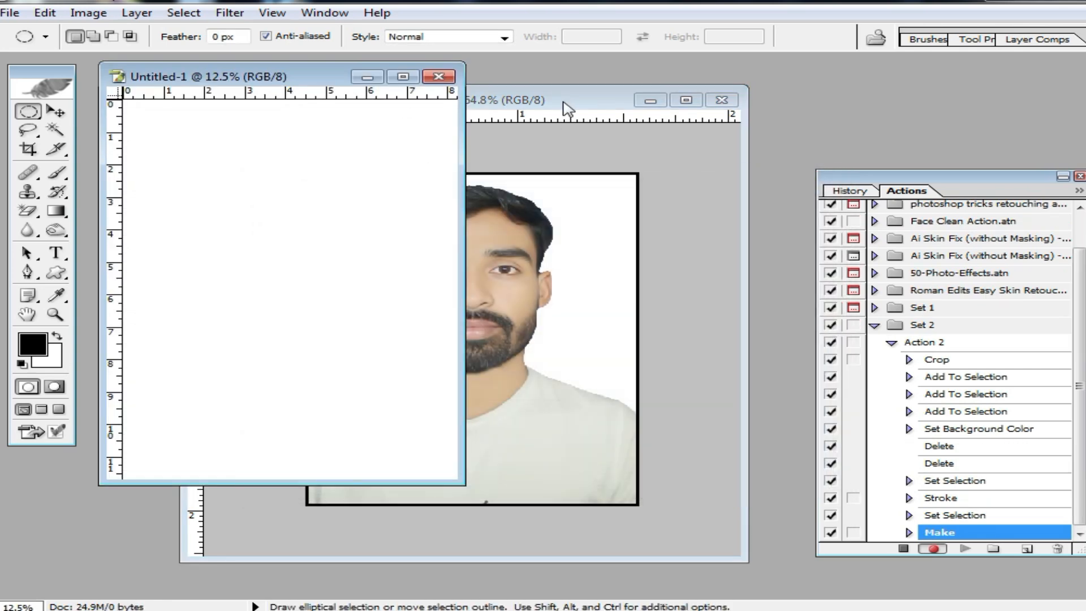
{"action": "left_click", "coordinate": [563, 102]}
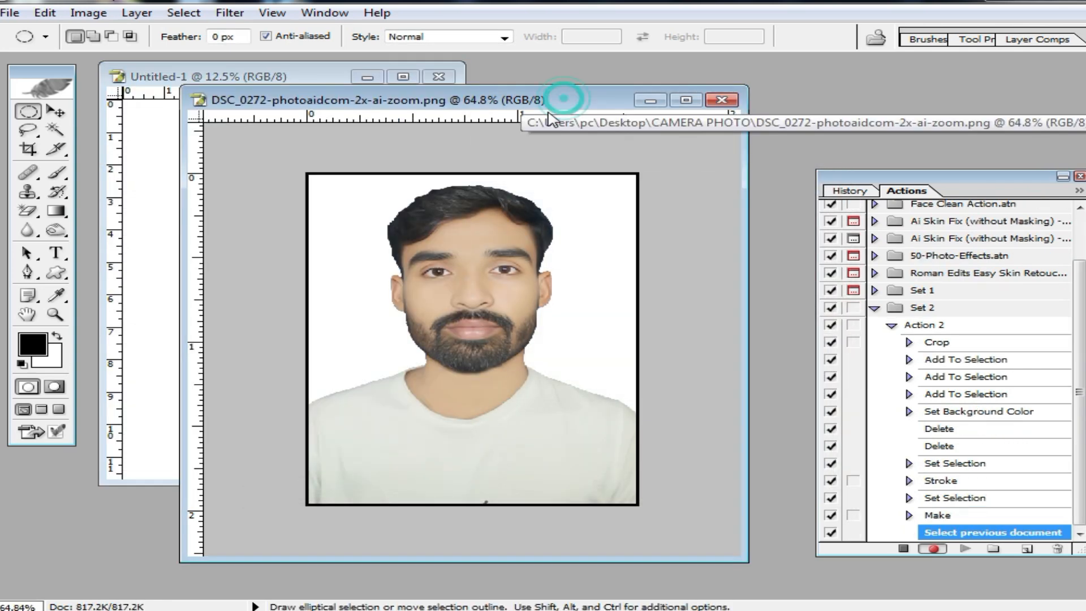
{"action": "left_click_drag", "start_coordinate": [582, 99], "coordinate": [675, 114]}
{"action": "scroll", "coordinate": [639, 283], "scroll_direction": "down", "scroll_amount": 2}
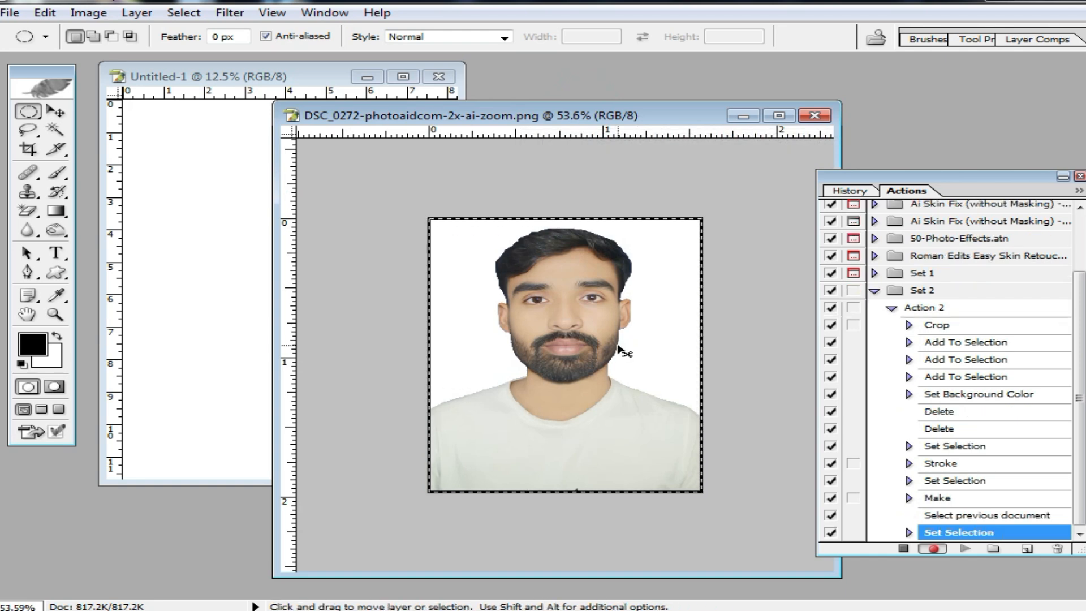
Copy the bordered portrait into the A4 document and place it near the page's upper-left corner.
{"action": "key", "text": "ctrl+c"}
{"action": "left_click", "coordinate": [223, 192]}
{"action": "key", "text": "ctrl+v"}
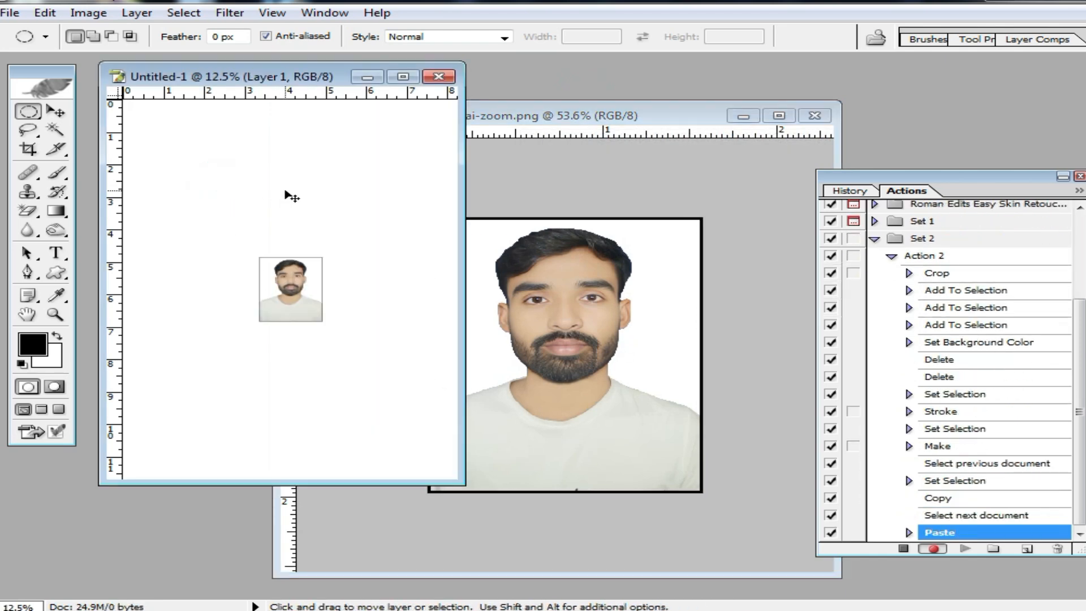
{"action": "key", "text": "v"}
{"action": "left_click_drag", "start_coordinate": [305, 312], "coordinate": [188, 164]}
Crop the original portrait with the "stmp size" preset, 0.79 × 0.99 in at 300 pixels/inch.
{"action": "left_click", "coordinate": [628, 312]}
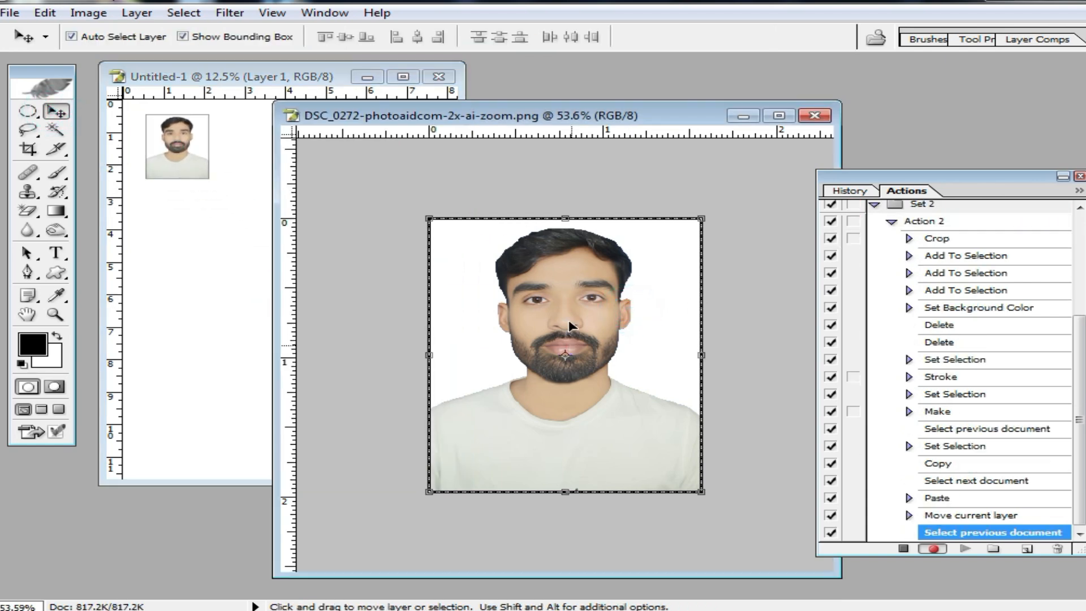
{"action": "left_click", "coordinate": [29, 148]}
{"action": "left_click", "coordinate": [46, 37]}
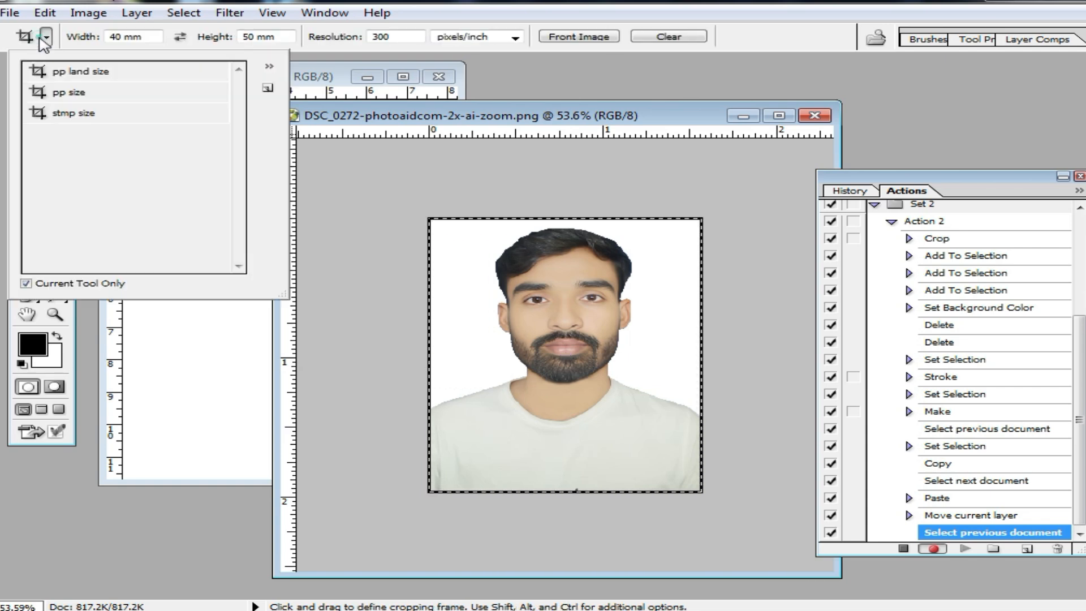
{"action": "left_click", "coordinate": [90, 113]}
{"action": "left_click", "coordinate": [402, 202]}
{"action": "left_click_drag", "start_coordinate": [399, 191], "coordinate": [722, 538]}
{"action": "double_click", "coordinate": [633, 412]}
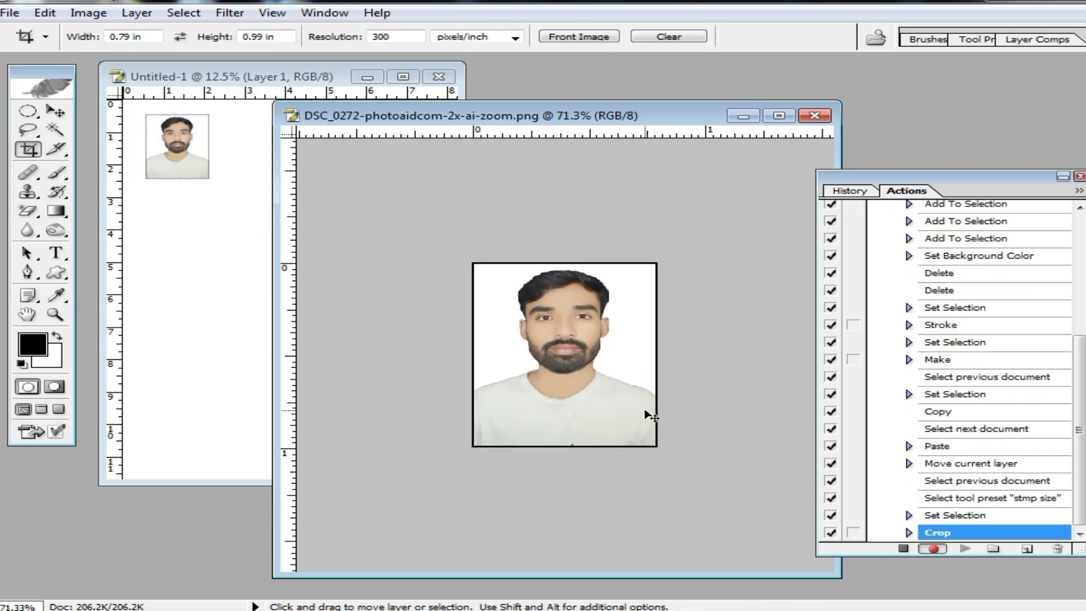
Copy the whole stamp-size portrait into the A4 document and maximize that document's window.
{"action": "key", "text": "ctrl+a"}
{"action": "key", "text": "ctrl+c"}
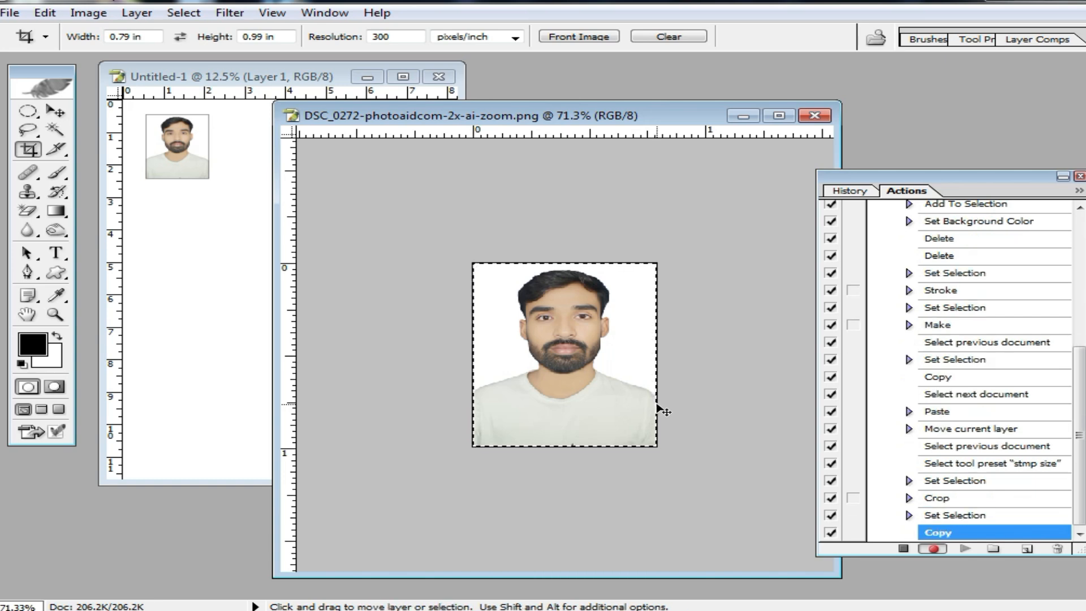
{"action": "left_click", "coordinate": [242, 234]}
{"action": "key", "text": "ctrl+v"}
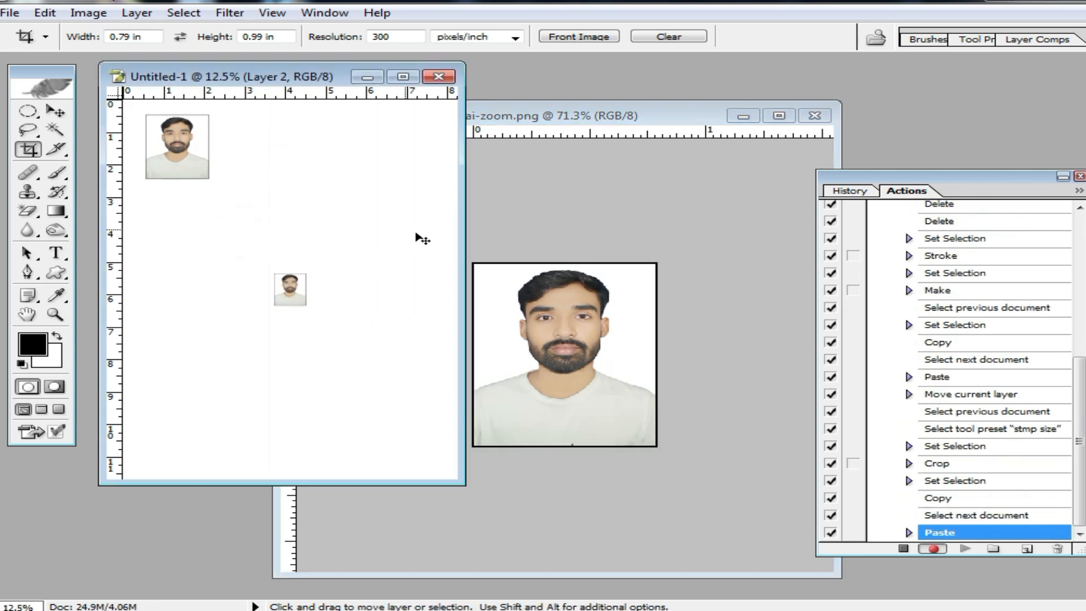
{"action": "left_click_drag", "start_coordinate": [306, 66], "coordinate": [452, 115]}
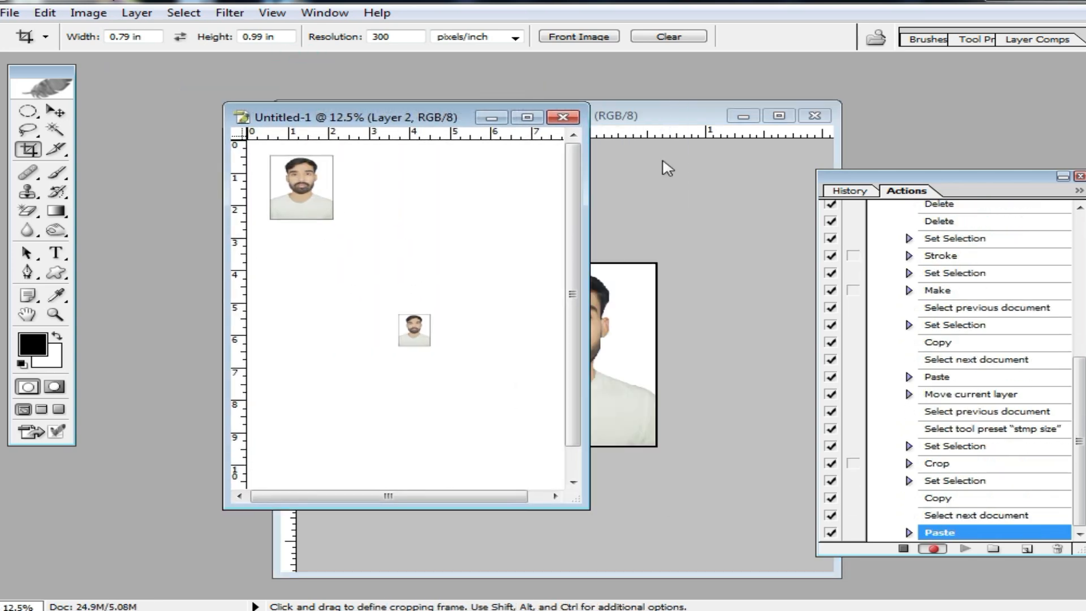
{"action": "double_click", "coordinate": [415, 116]}
{"action": "left_click", "coordinate": [485, 204]}
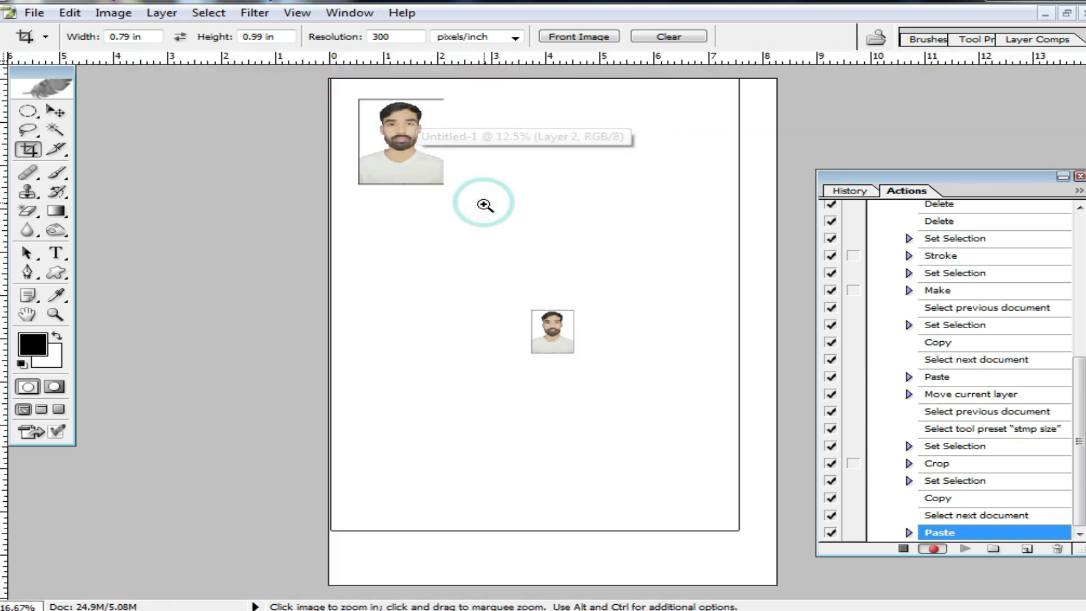
Move the passport-size photo to the page's upper-left corner and duplicate it into a merged row of four photos.
{"action": "left_click", "coordinate": [55, 111]}
{"action": "left_click_drag", "start_coordinate": [331, 189], "coordinate": [639, 147]}
{"action": "key", "text": "ctrl+e"}
{"action": "key", "text": "ctrl+e"}
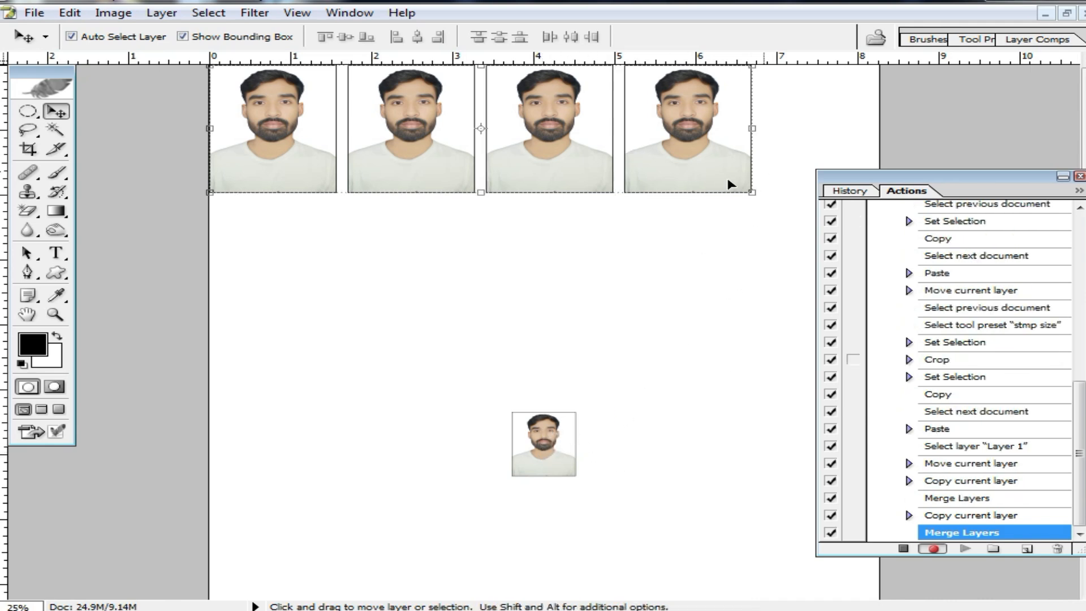
Duplicate the stamp-size photo beside itself and merge the two copies into one layer.
{"action": "left_click", "coordinate": [542, 432]}
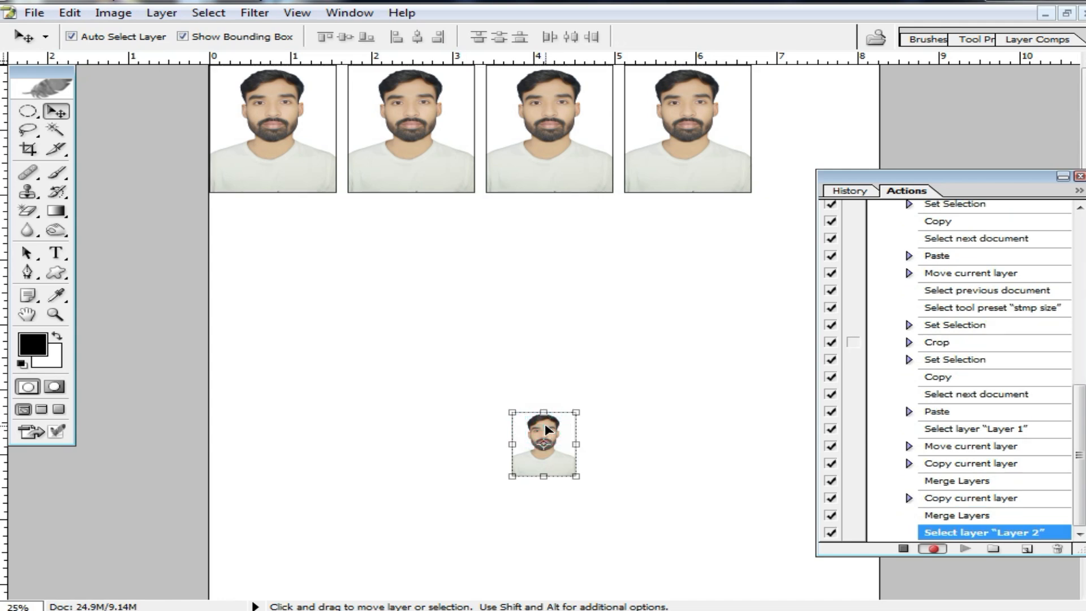
{"action": "left_click_drag", "start_coordinate": [550, 428], "coordinate": [628, 419]}
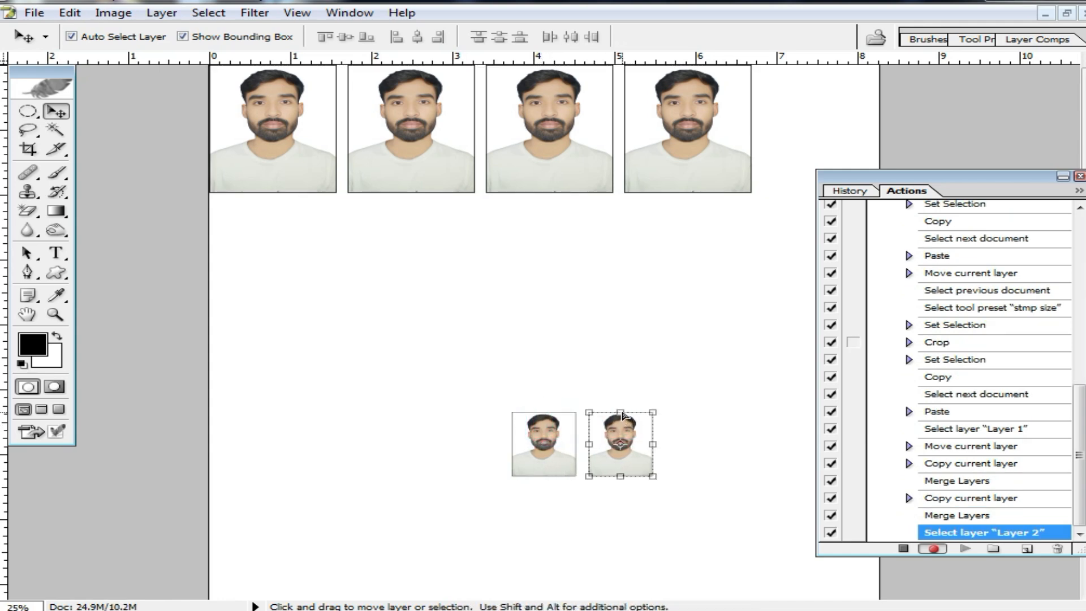
{"action": "key", "text": "ctrl+e"}
Rotate the stamp-size pair 90°, place it just right of the fourth passport photo and merge it with the row.
{"action": "left_click_drag", "start_coordinate": [667, 401], "coordinate": [662, 543]}
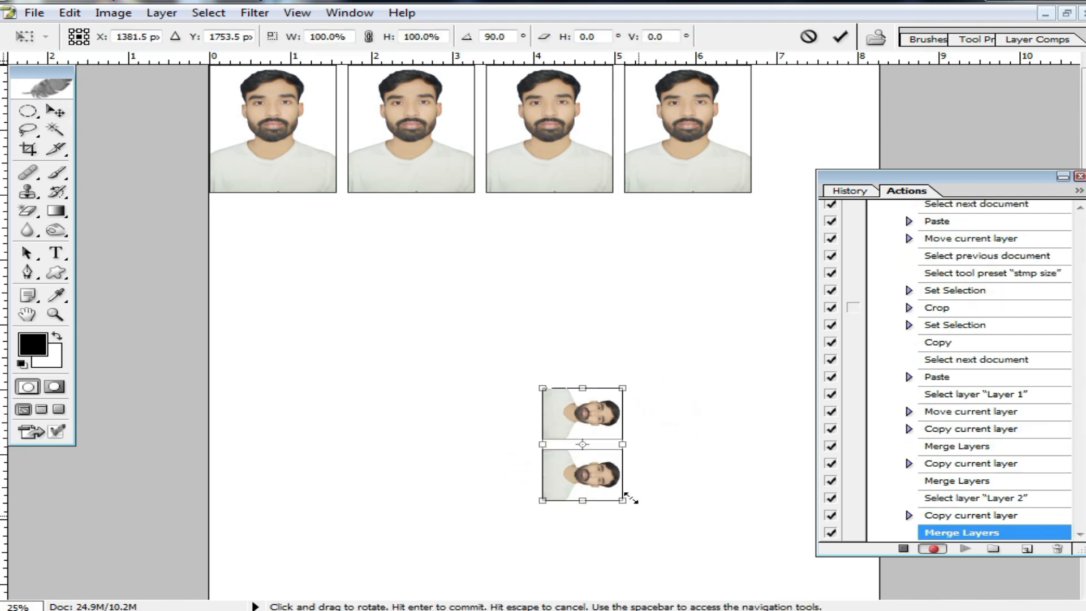
{"action": "left_click_drag", "start_coordinate": [598, 418], "coordinate": [824, 95]}
{"action": "key", "text": "Left"}
{"action": "key", "text": "Left"}
{"action": "key", "text": "Left"}
{"action": "key", "text": "Down"}
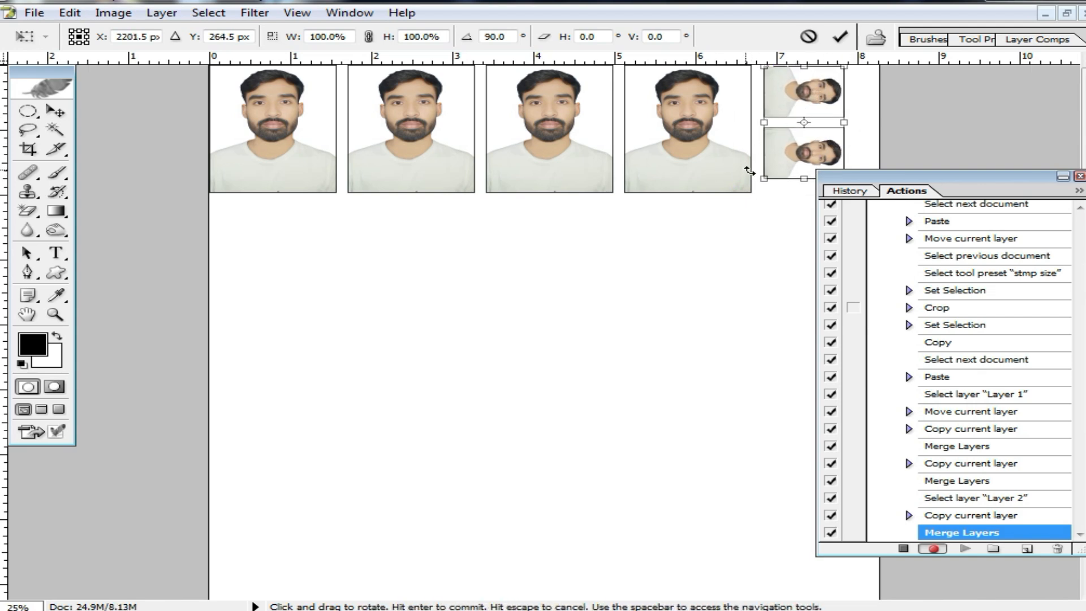
{"action": "key", "text": "Return"}
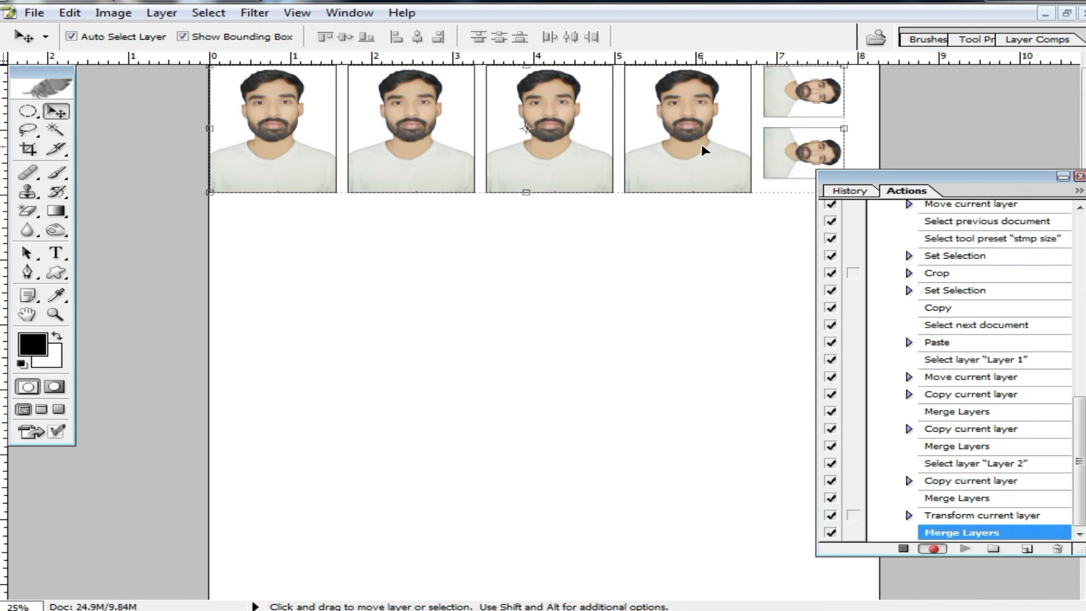
Nudge the merged photo row slightly right and down from the page's upper-left corner.
{"action": "key", "text": "Right"}
{"action": "key", "text": "Right"}
{"action": "key", "text": "Right"}
{"action": "key", "text": "Right"}
{"action": "key", "text": "Down"}
{"action": "key", "text": "Down"}
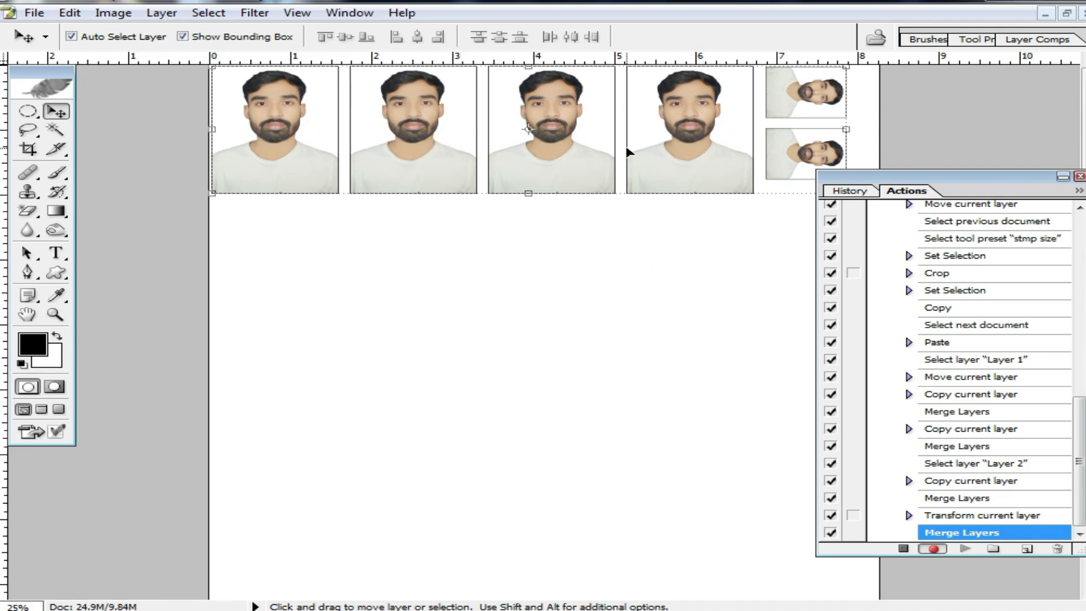
Brighten the photo row with an RGB curve point at input 117, output 133, and stop recording the action.
{"action": "key", "text": "ctrl+m"}
{"action": "left_click", "coordinate": [889, 290]}
{"action": "left_click_drag", "start_coordinate": [889, 290], "coordinate": [887, 286]}
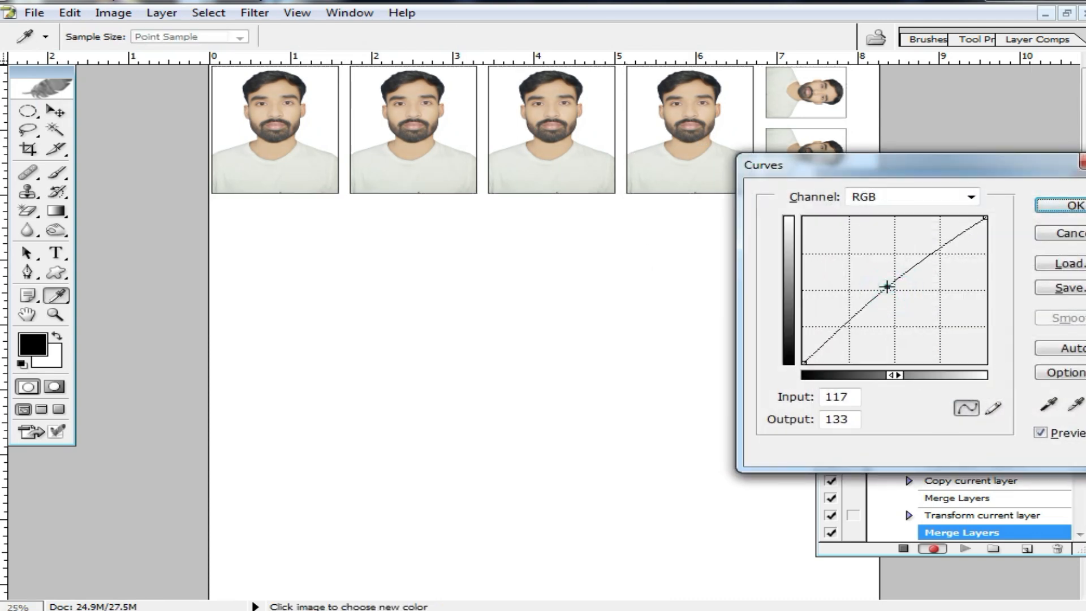
{"action": "left_click", "coordinate": [1074, 207]}
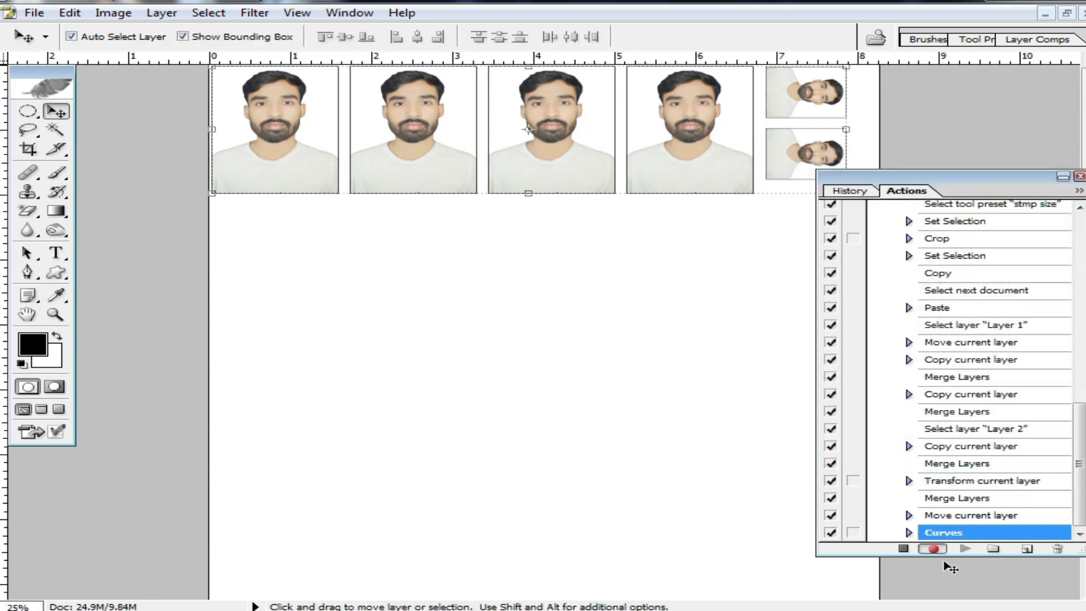
{"action": "left_click", "coordinate": [903, 548]}
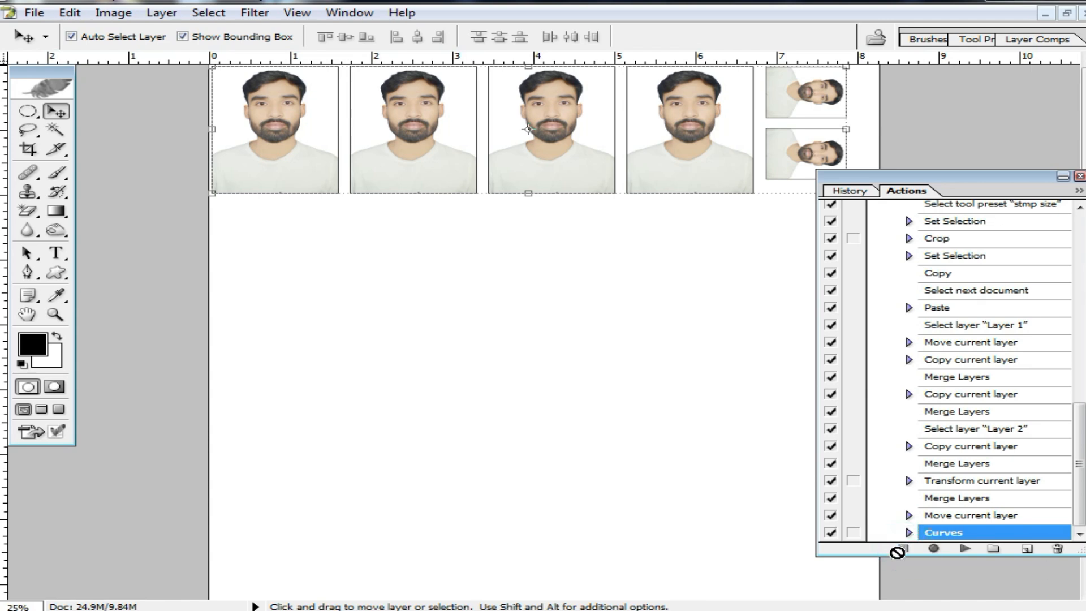
Close the A4 document without saving and undo the portrait's edits back to the uncropped photo with the blue background.
{"action": "left_click", "coordinate": [1067, 15]}
{"action": "left_click", "coordinate": [563, 117]}
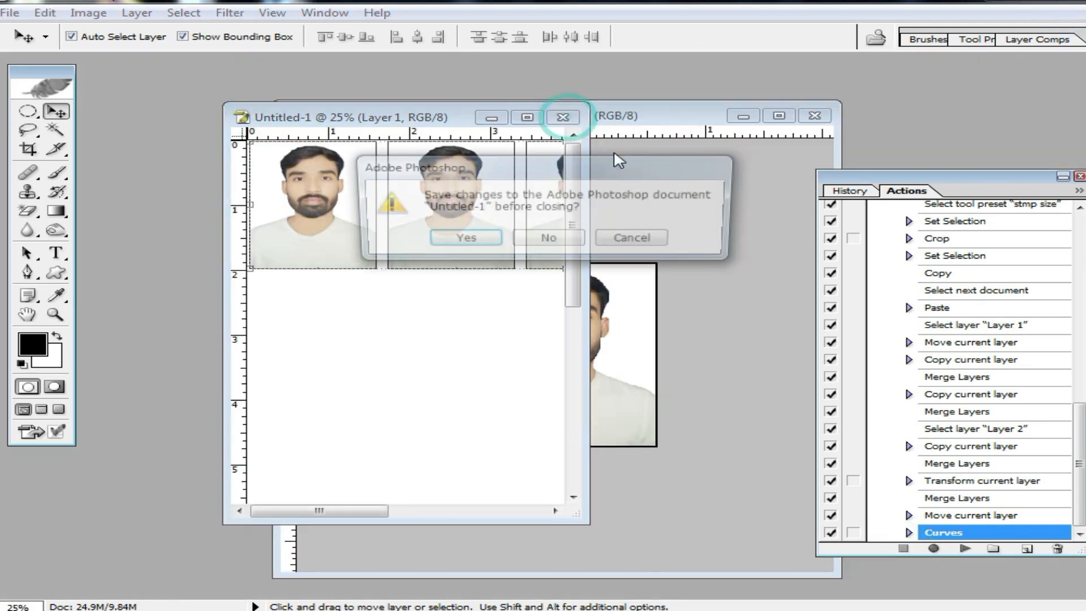
{"action": "left_click", "coordinate": [549, 238]}
{"action": "key", "text": "ctrl+alt+z"}
{"action": "key", "text": "ctrl+alt+z"}
{"action": "key", "text": "ctrl+alt+z"}
{"action": "key", "text": "ctrl+alt+z"}
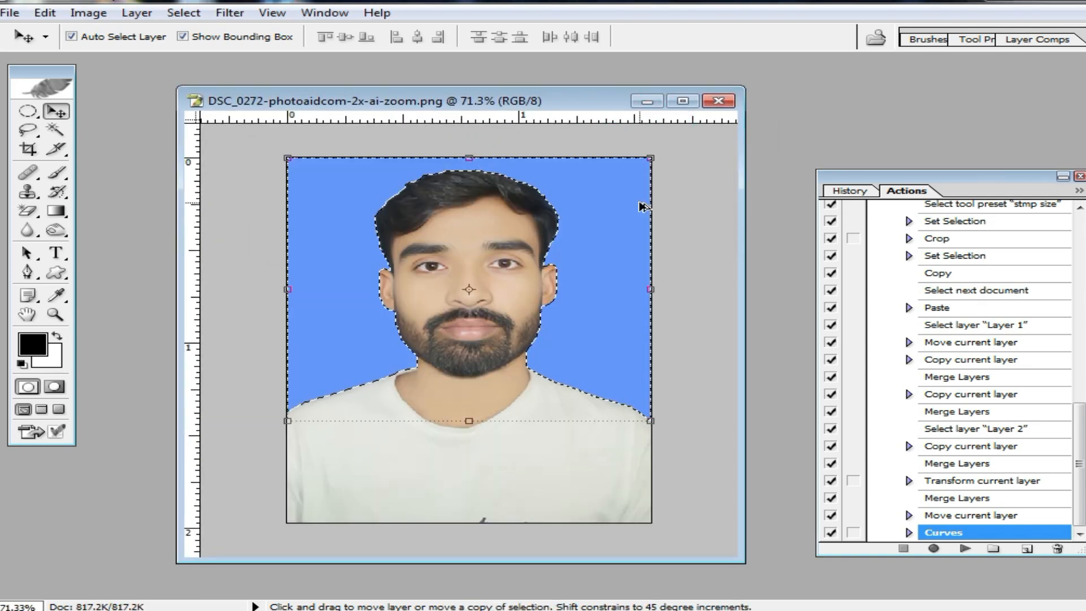
{"action": "key", "text": "ctrl+alt+z"}
{"action": "double_click", "coordinate": [595, 104]}
{"action": "left_click", "coordinate": [635, 238], "text": "alt"}
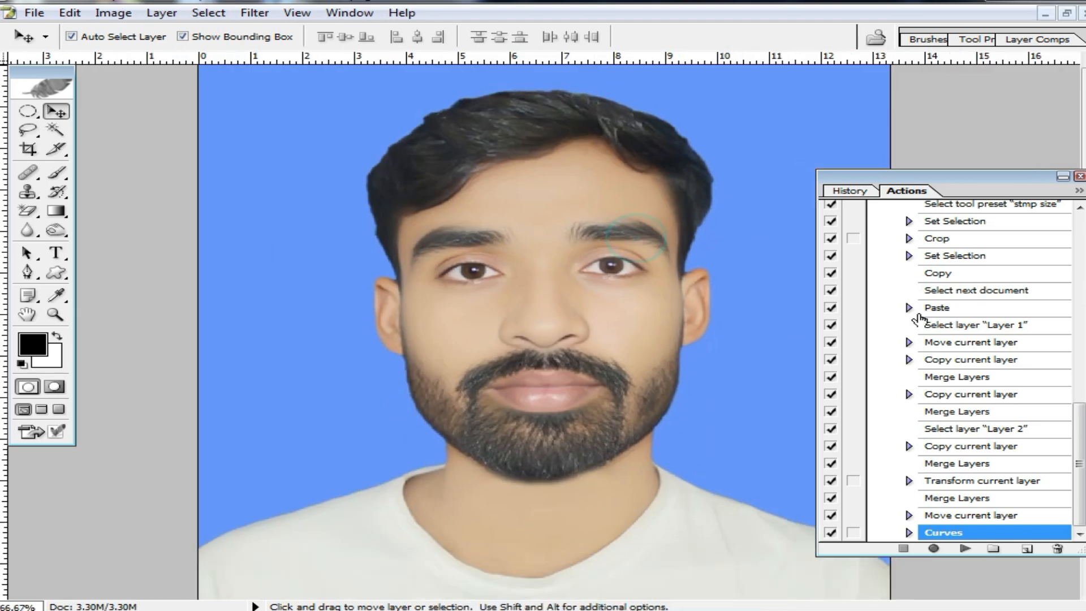
Collapse the expanded action sets so that only the set names are listed.
{"action": "scroll", "coordinate": [945, 215], "scroll_direction": "up", "scroll_amount": 10}
{"action": "left_click", "coordinate": [875, 328]}
{"action": "left_click", "coordinate": [954, 397]}
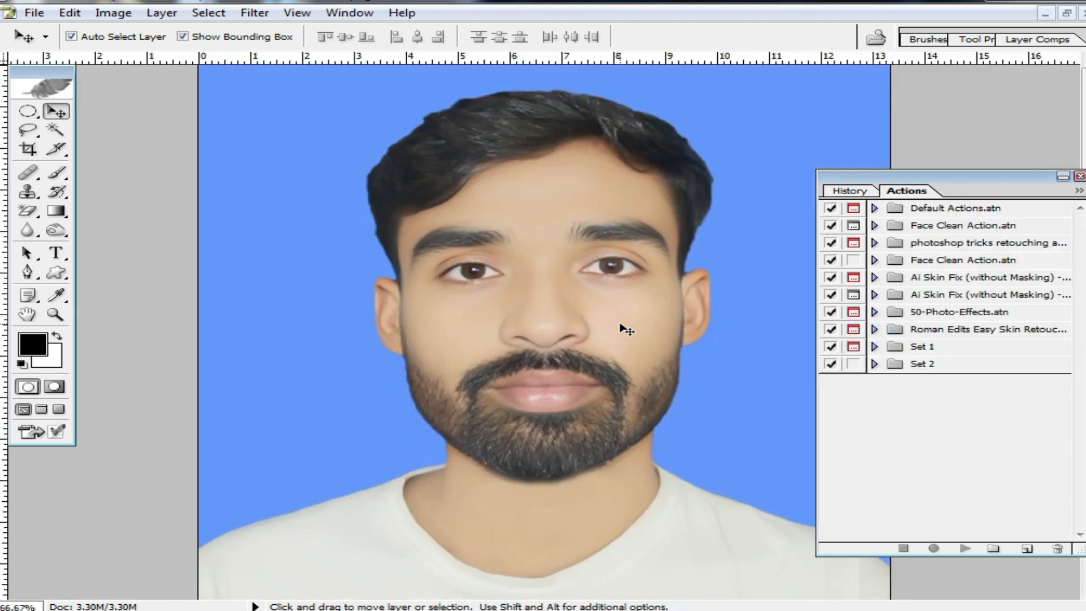
Run the recorded action on the blue-background portrait, continuing past the Select command.
{"action": "left_click", "coordinate": [604, 306], "text": "ctrl+alt"}
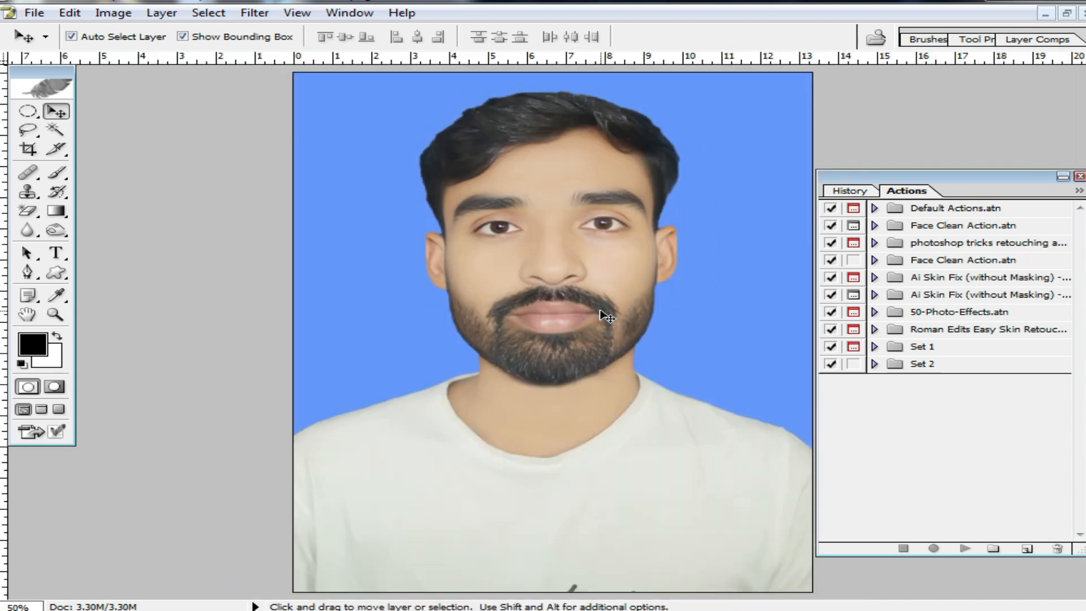
{"action": "left_click", "coordinate": [731, 300], "text": "ctrl+alt"}
{"action": "scroll", "coordinate": [613, 266], "scroll_direction": "up", "scroll_amount": 2}
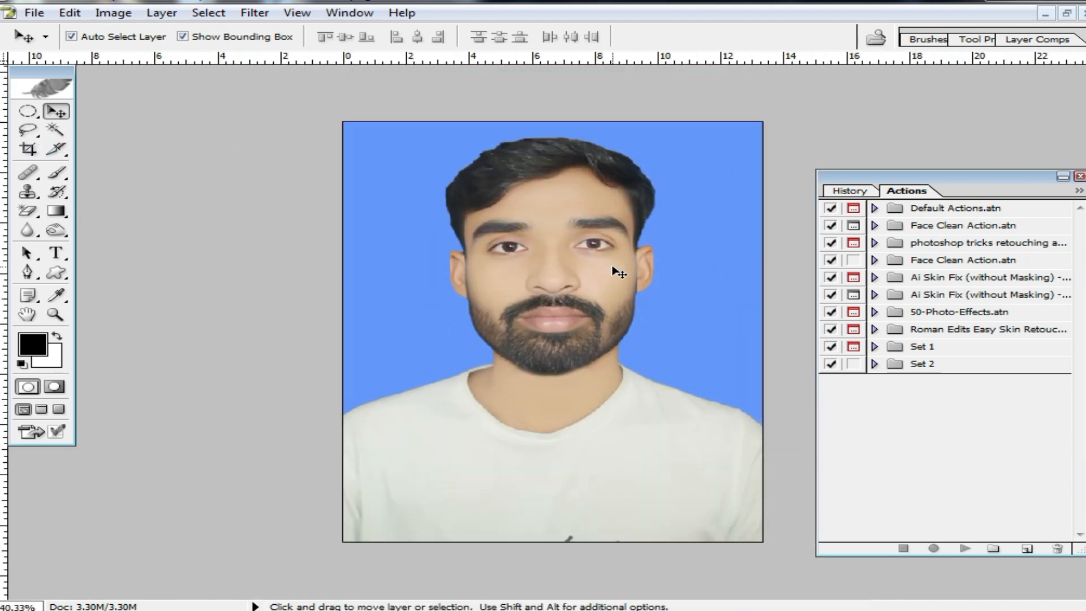
{"action": "key", "text": "F2"}
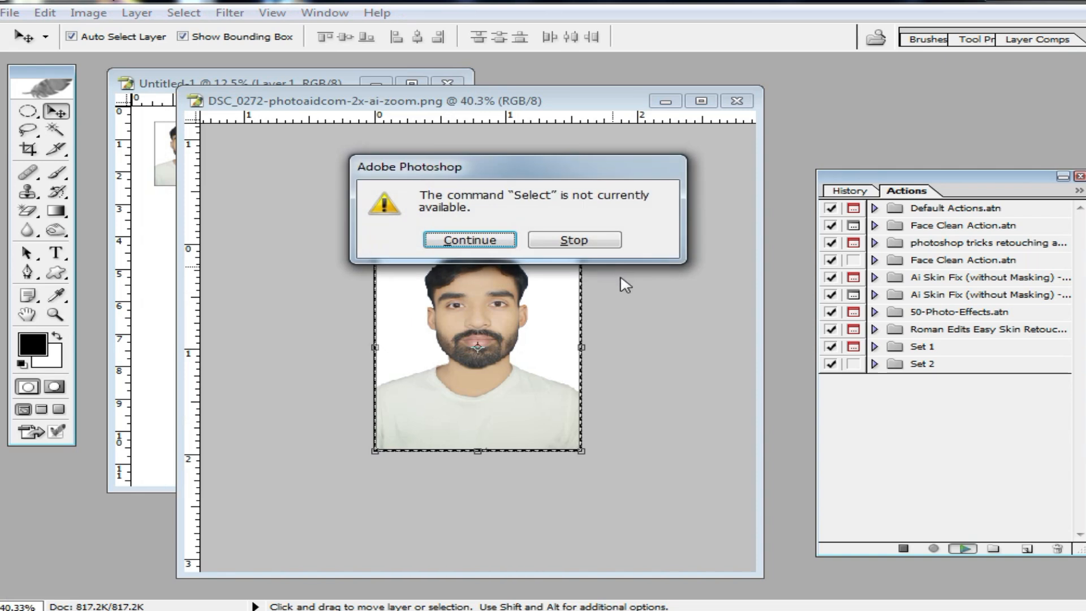
{"action": "left_click", "coordinate": [489, 239]}
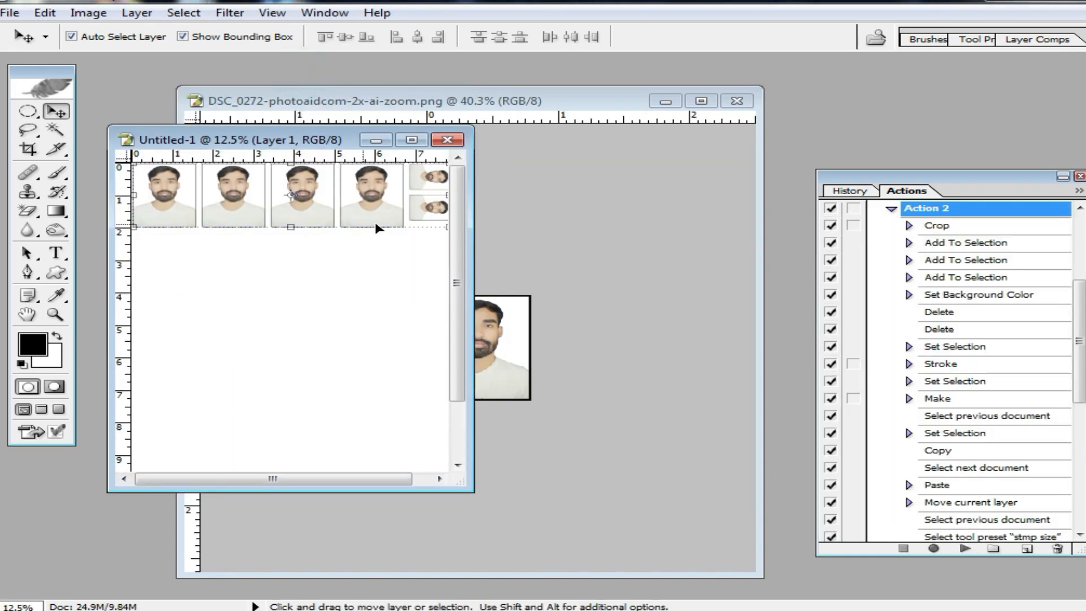
Close the generated A4 layout without saving and revert the portrait to its uncropped blue-background state.
{"action": "left_click", "coordinate": [447, 140]}
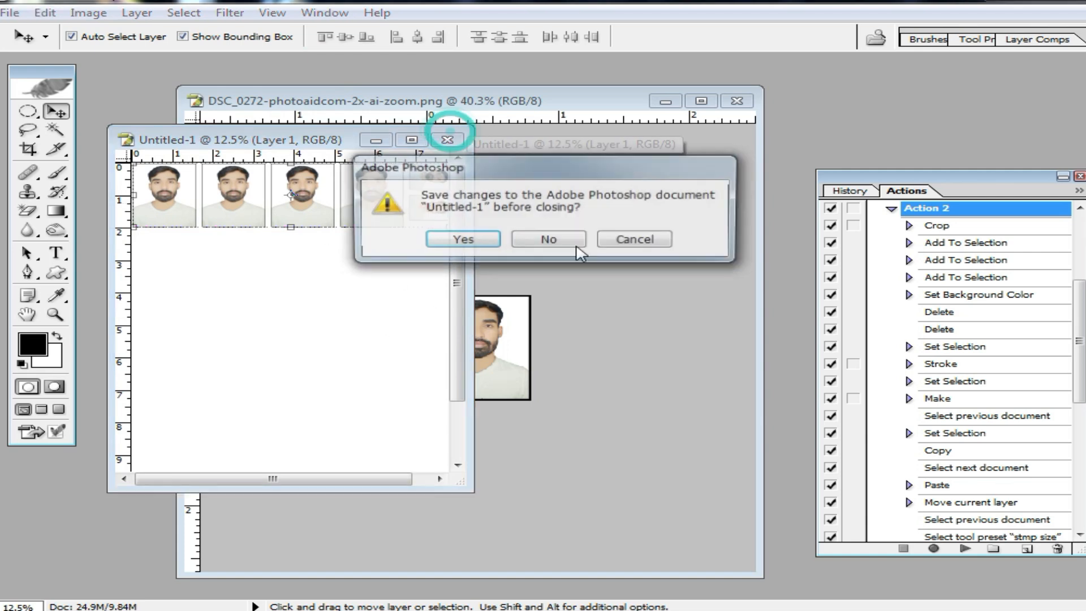
{"action": "left_click", "coordinate": [575, 245]}
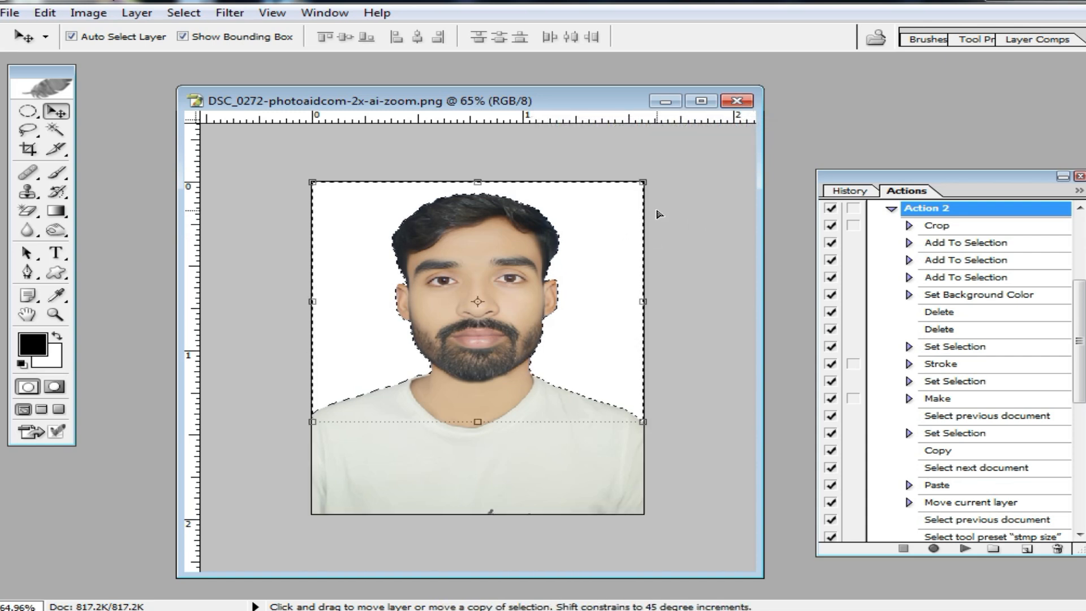
{"action": "key", "text": "ctrl+alt+z"}
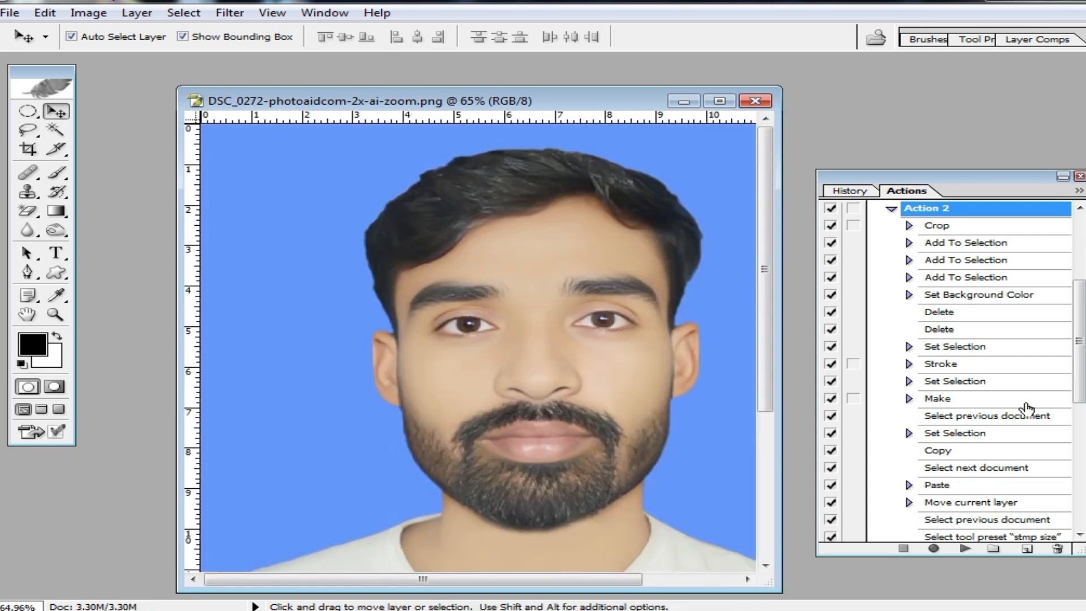
Turn on dialog prompts for both Crop steps, Stroke, Make and Curves in Action 2.
{"action": "scroll", "coordinate": [1023, 404], "scroll_direction": "up", "scroll_amount": 3}
{"action": "scroll", "coordinate": [1012, 389], "scroll_direction": "down", "scroll_amount": 1}
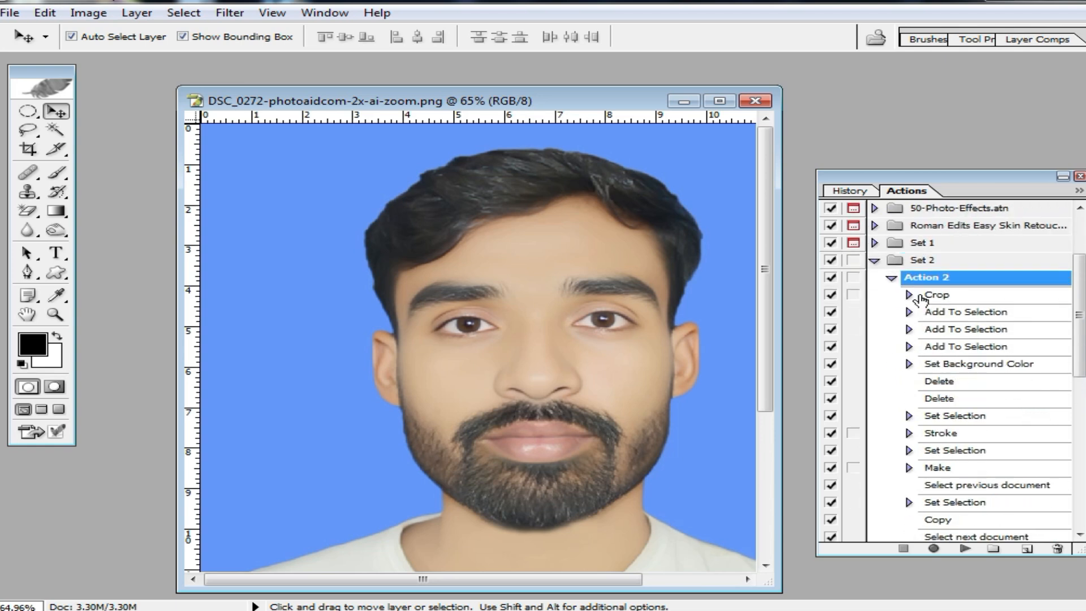
{"action": "left_click", "coordinate": [854, 295]}
{"action": "scroll", "coordinate": [1017, 434], "scroll_direction": "down", "scroll_amount": 1}
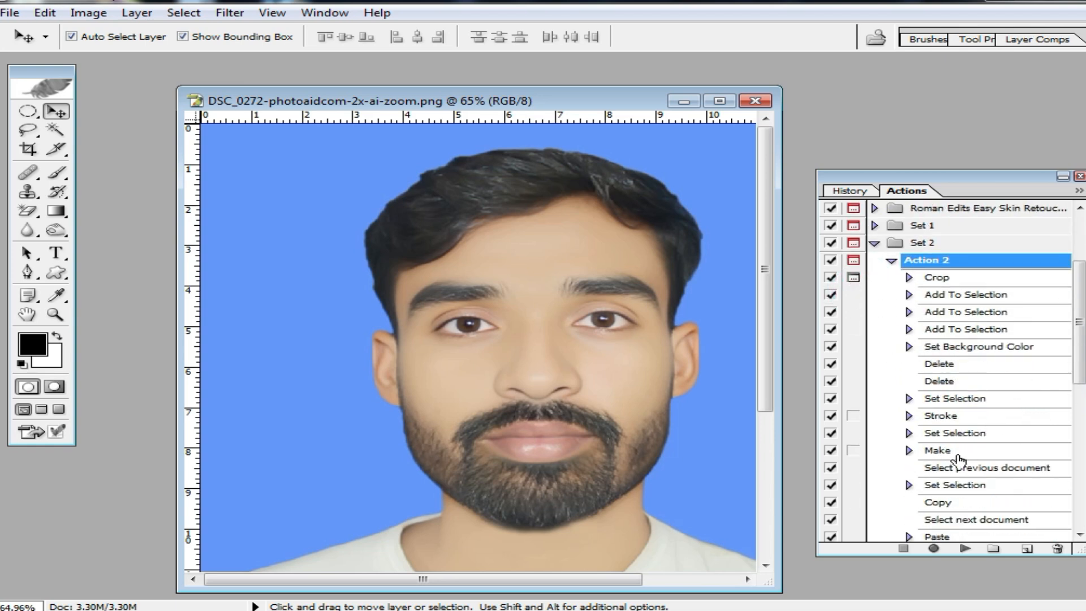
{"action": "left_click", "coordinate": [853, 416]}
{"action": "scroll", "coordinate": [853, 469], "scroll_direction": "down", "scroll_amount": 5}
{"action": "left_click", "coordinate": [853, 532]}
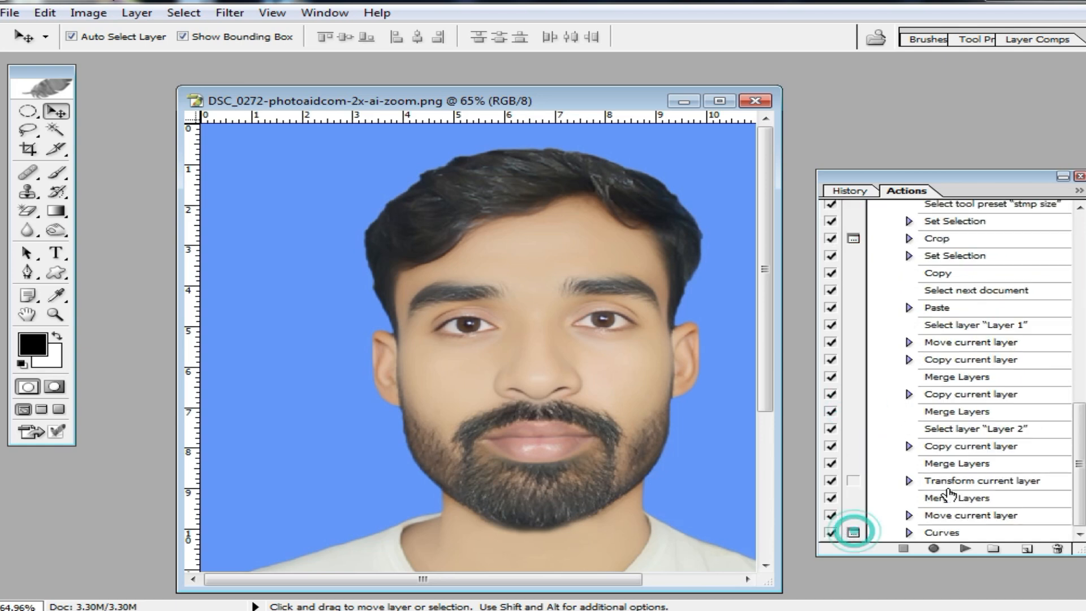
{"action": "scroll", "coordinate": [978, 487], "scroll_direction": "up", "scroll_amount": 3}
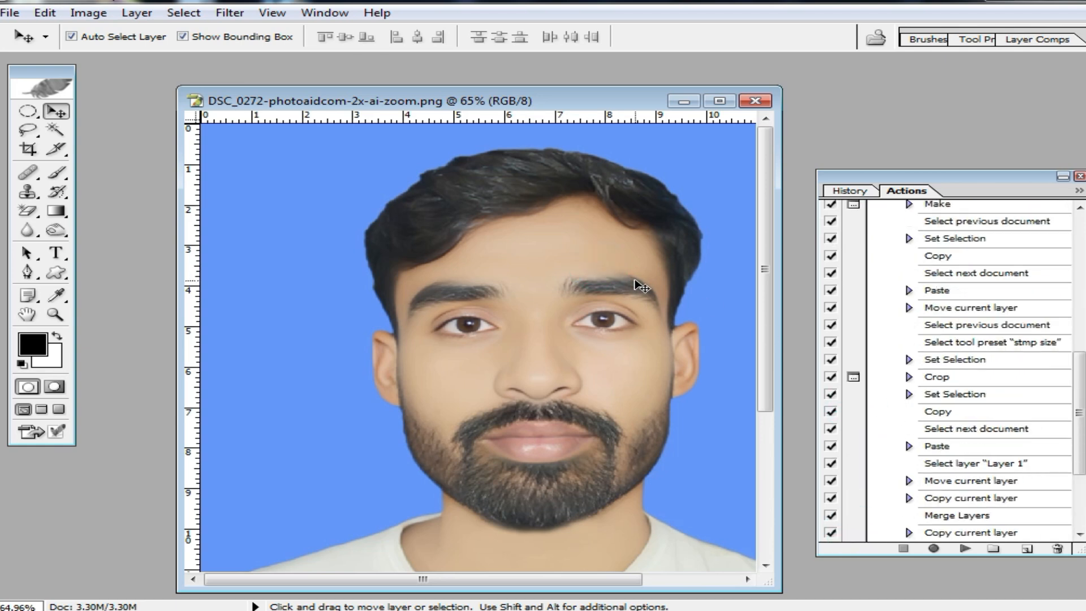
Run Action 2 on the portrait, cancel its Stroke dialog, and rerun the action, continuing past the Select command.
{"action": "key", "text": "F2"}
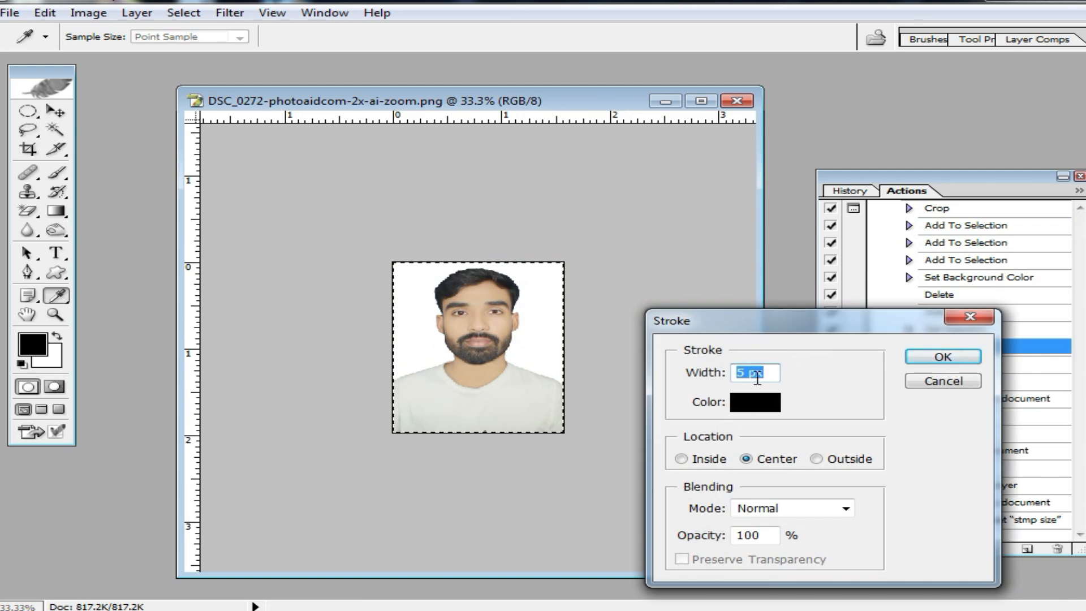
{"action": "left_click", "coordinate": [934, 384]}
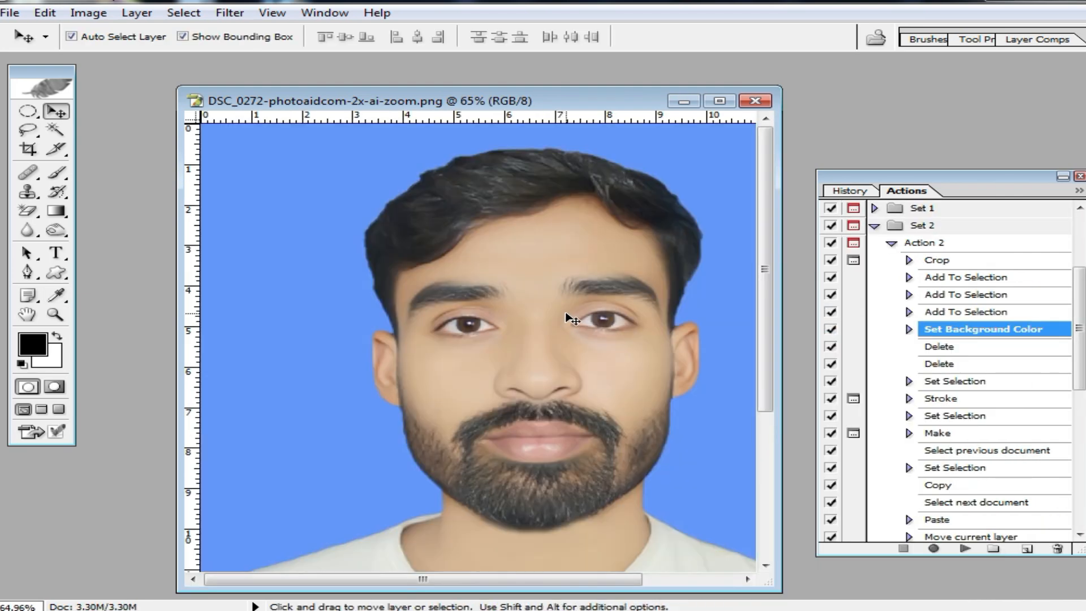
{"action": "key", "text": "F2"}
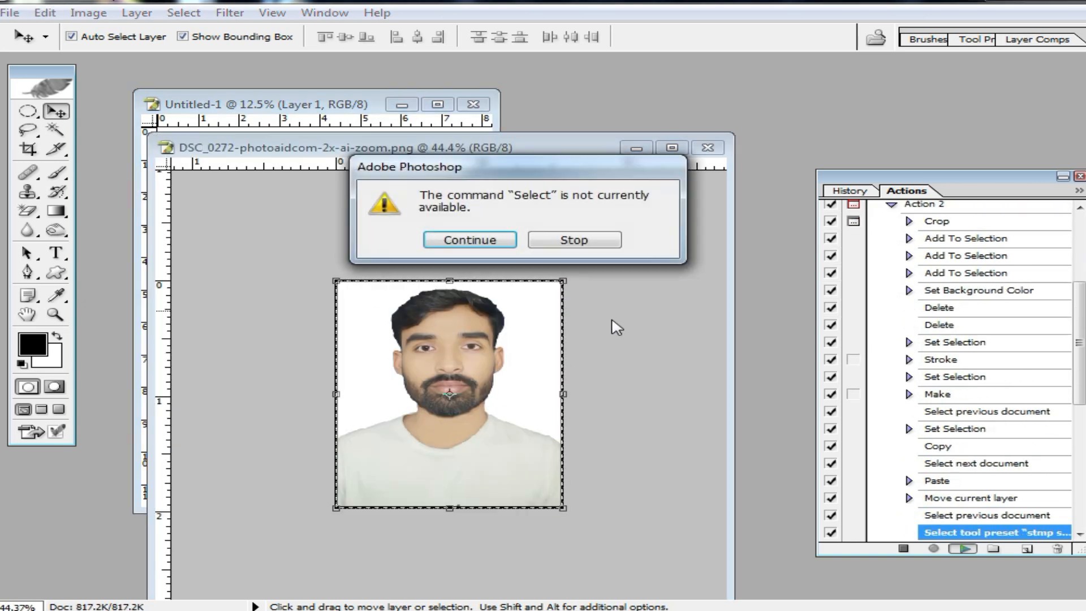
{"action": "key", "text": "Return"}
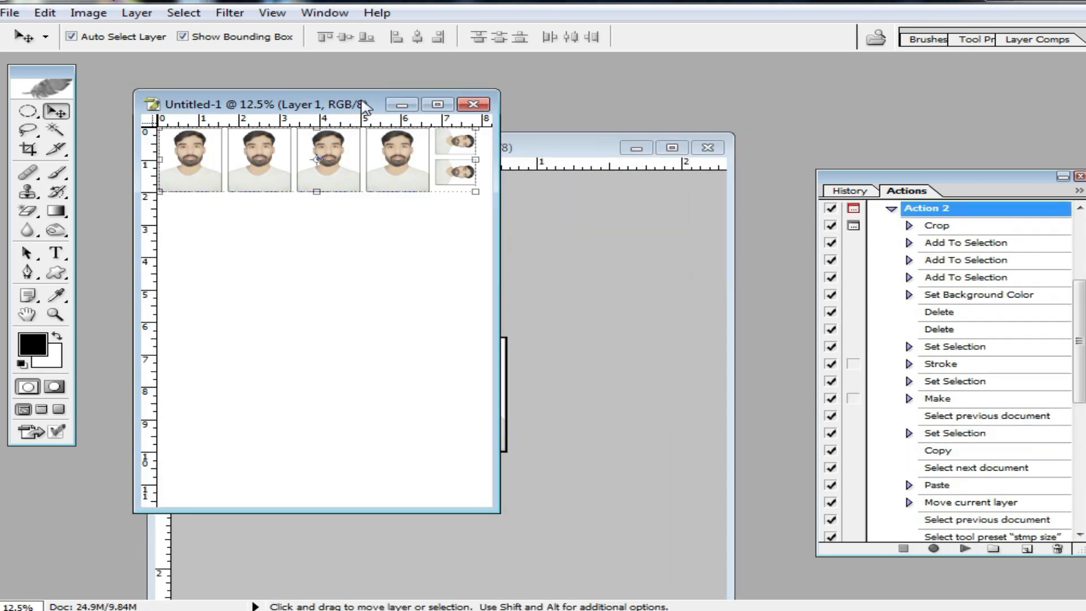
Maximize the generated A4 layout and examine the row of bordered photos at 100% zoom.
{"action": "double_click", "coordinate": [362, 102]}
{"action": "left_click", "coordinate": [501, 165], "text": "ctrl"}
{"action": "left_click", "coordinate": [520, 153], "text": "ctrl"}
{"action": "left_click", "coordinate": [536, 148], "text": "ctrl"}
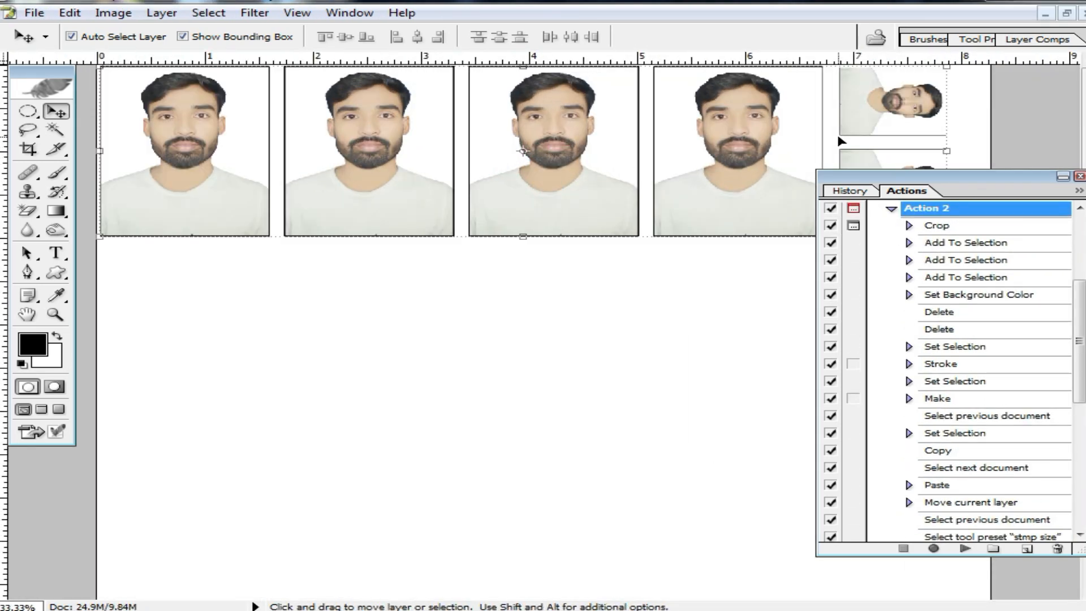
{"action": "left_click", "coordinate": [480, 196], "text": "ctrl"}
{"action": "left_click", "coordinate": [480, 198], "text": "ctrl"}
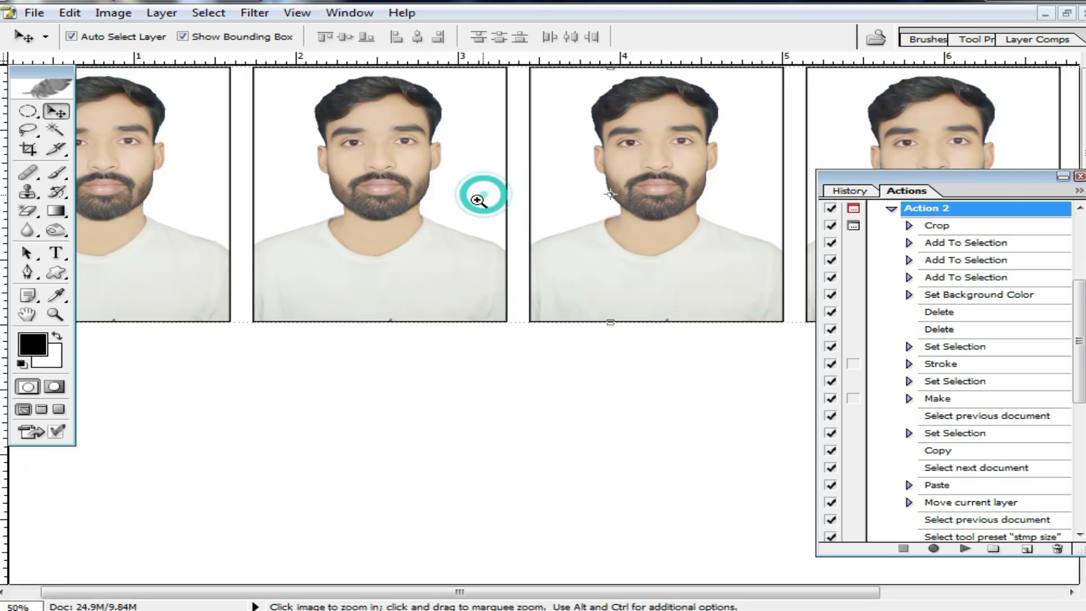
{"action": "left_click", "coordinate": [479, 198], "text": "ctrl"}
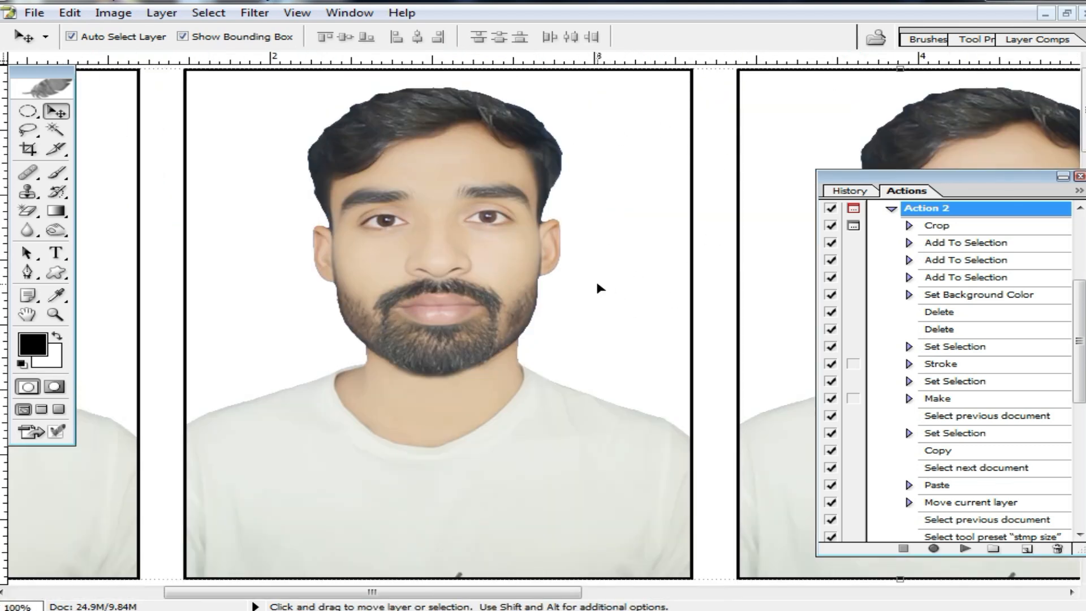
Zoom the A4 layout out to 33.33% to view the passport and stamp photos together, and restore its window.
{"action": "left_click", "coordinate": [612, 276], "text": "ctrl+alt"}
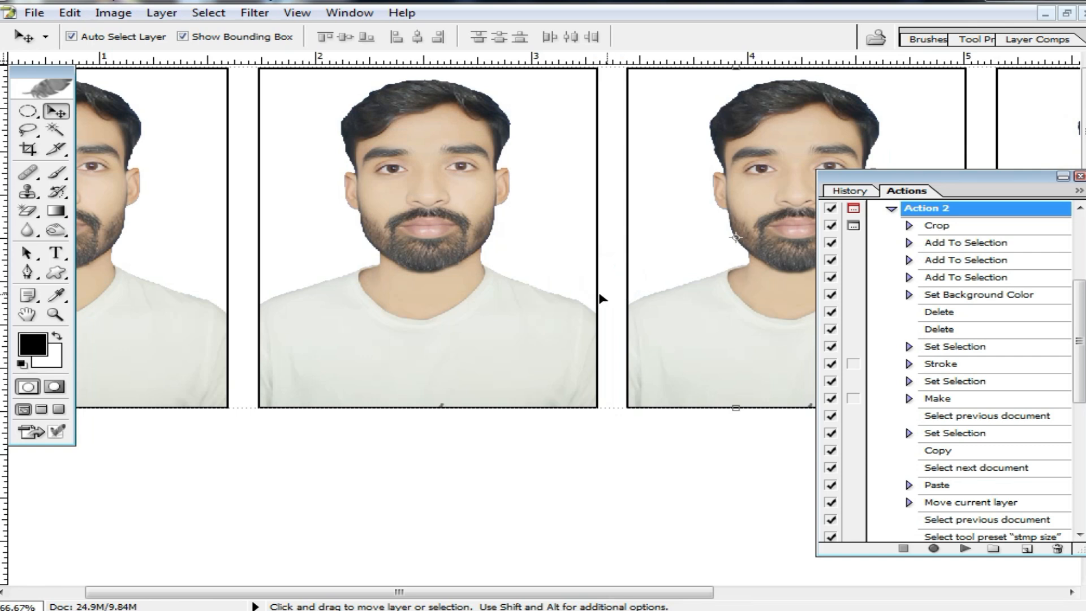
{"action": "left_click", "coordinate": [531, 245], "text": "ctrl+alt"}
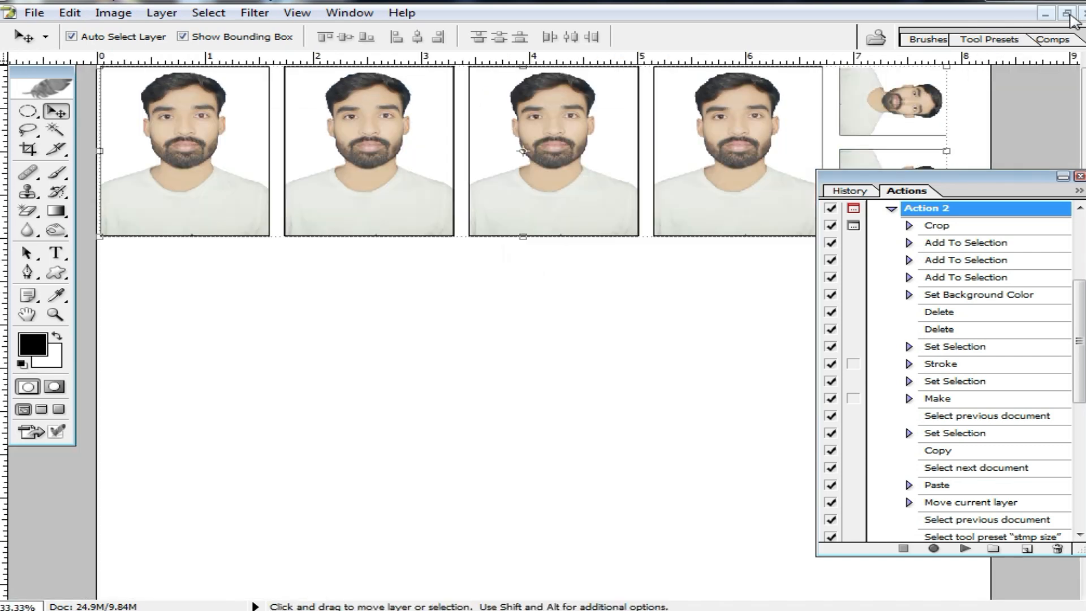
{"action": "left_click", "coordinate": [1068, 14]}
Collapse and select the Set 2 action set, and save it to the Desktop as Set 2 in Actions (*.ATN) format.
{"action": "scroll", "coordinate": [896, 249], "scroll_direction": "up", "scroll_amount": 1}
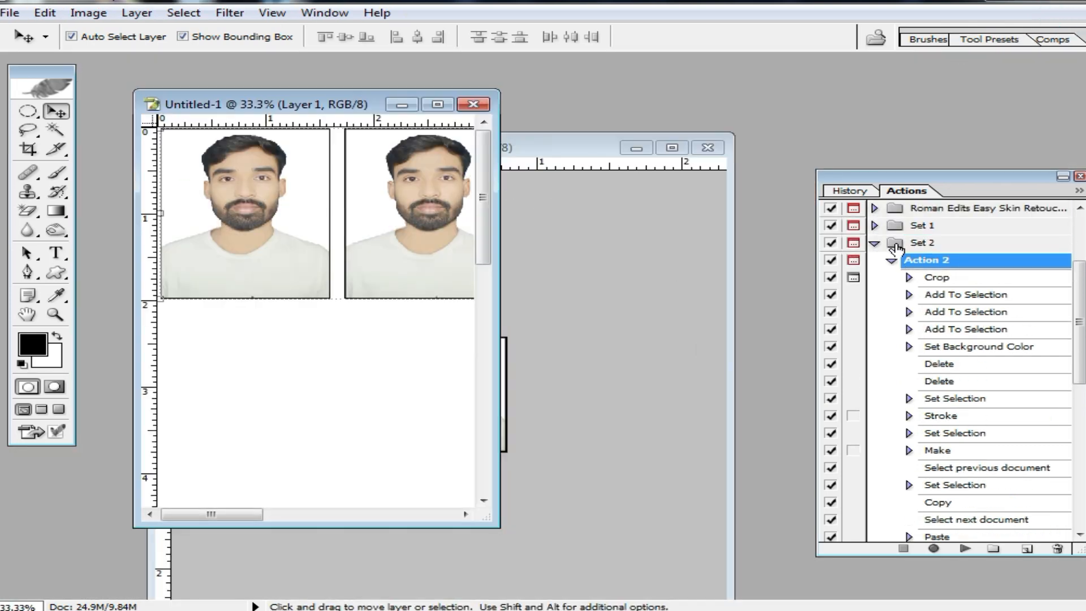
{"action": "left_click", "coordinate": [875, 244]}
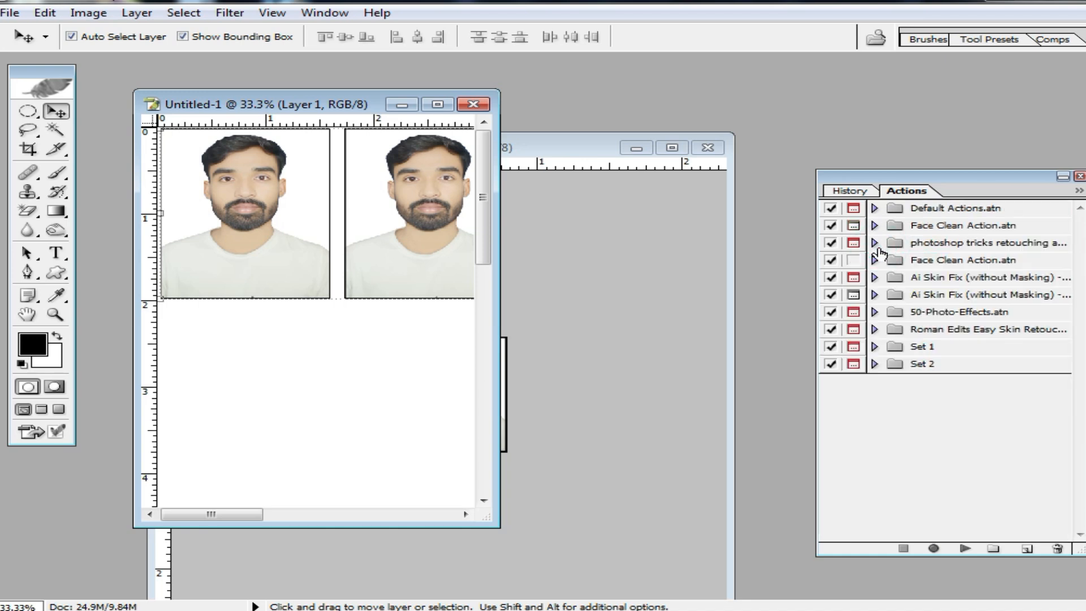
{"action": "left_click", "coordinate": [875, 364]}
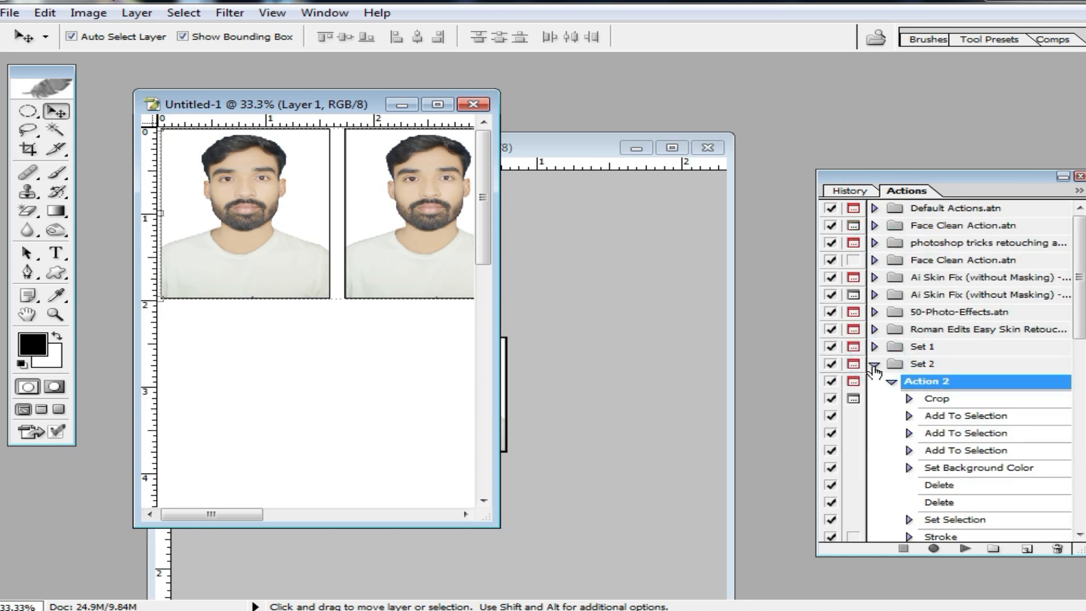
{"action": "left_click", "coordinate": [874, 364]}
{"action": "left_click", "coordinate": [945, 368]}
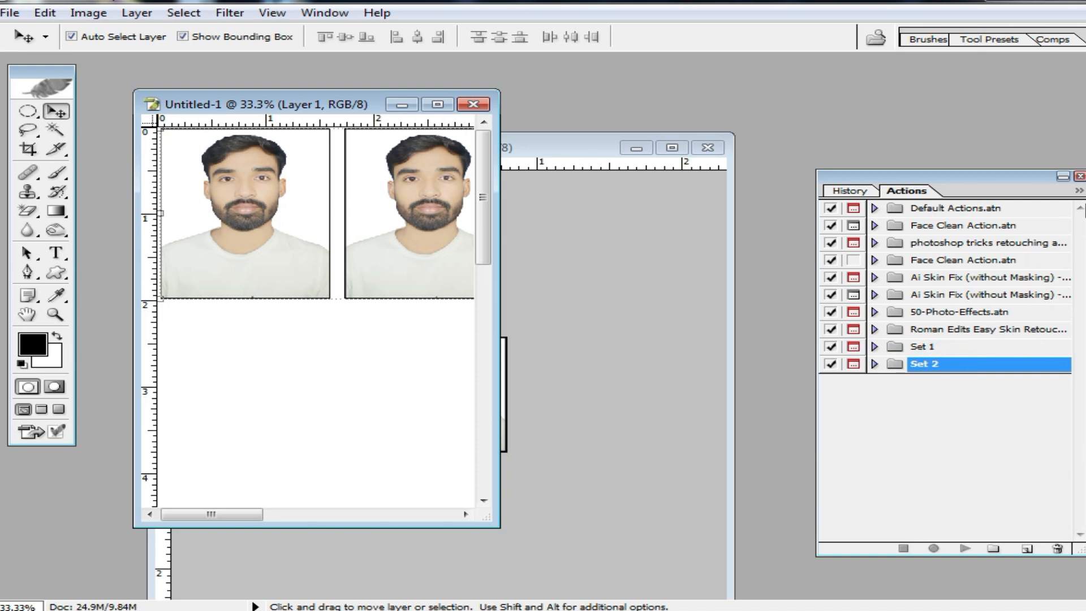
{"action": "left_click", "coordinate": [1079, 193]}
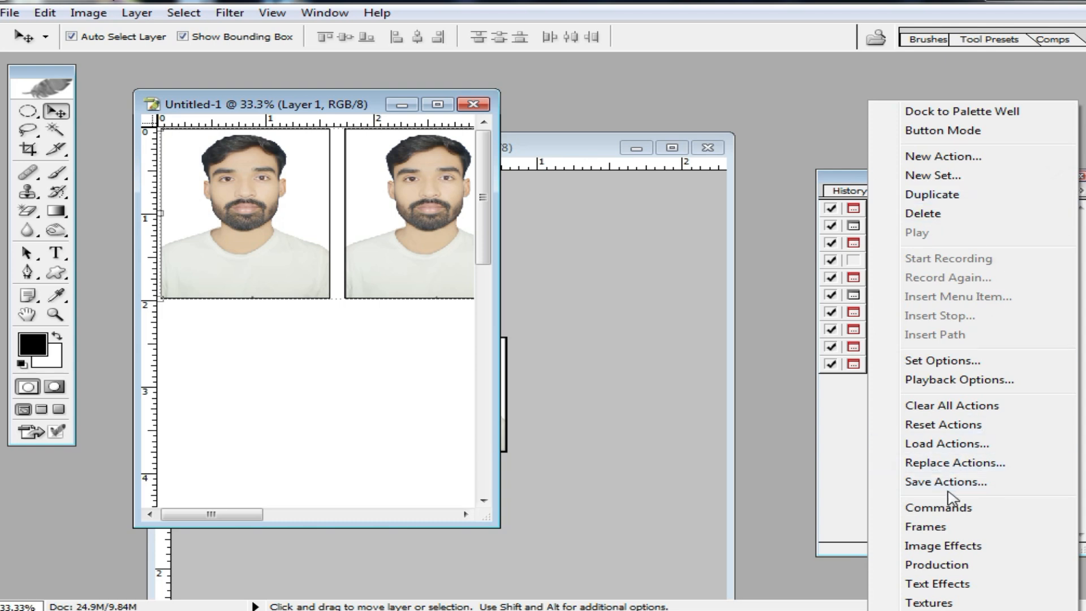
{"action": "left_click", "coordinate": [961, 482]}
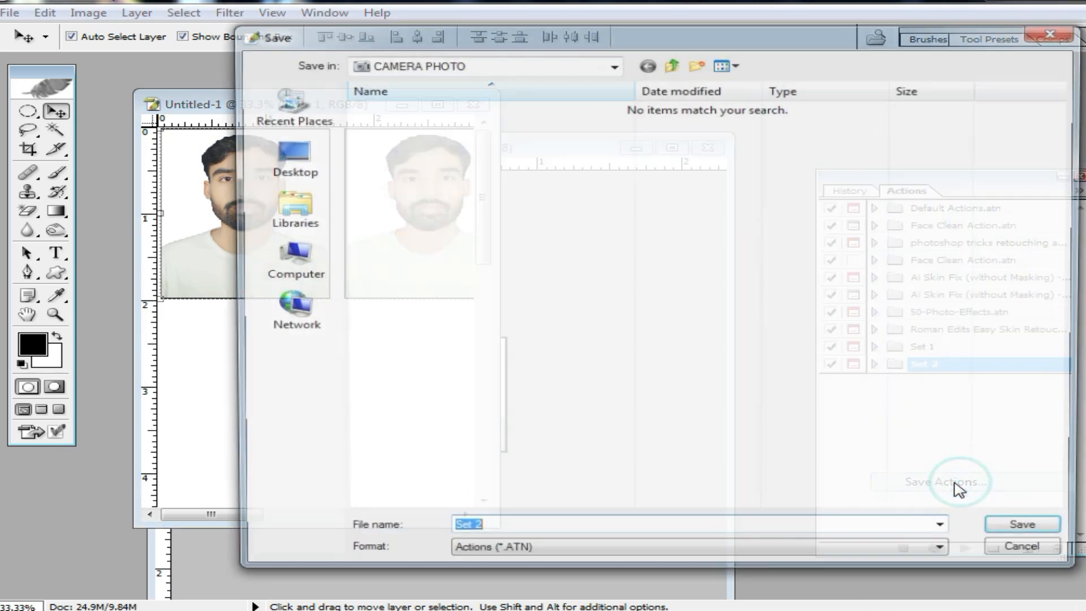
{"action": "left_click", "coordinate": [284, 158]}
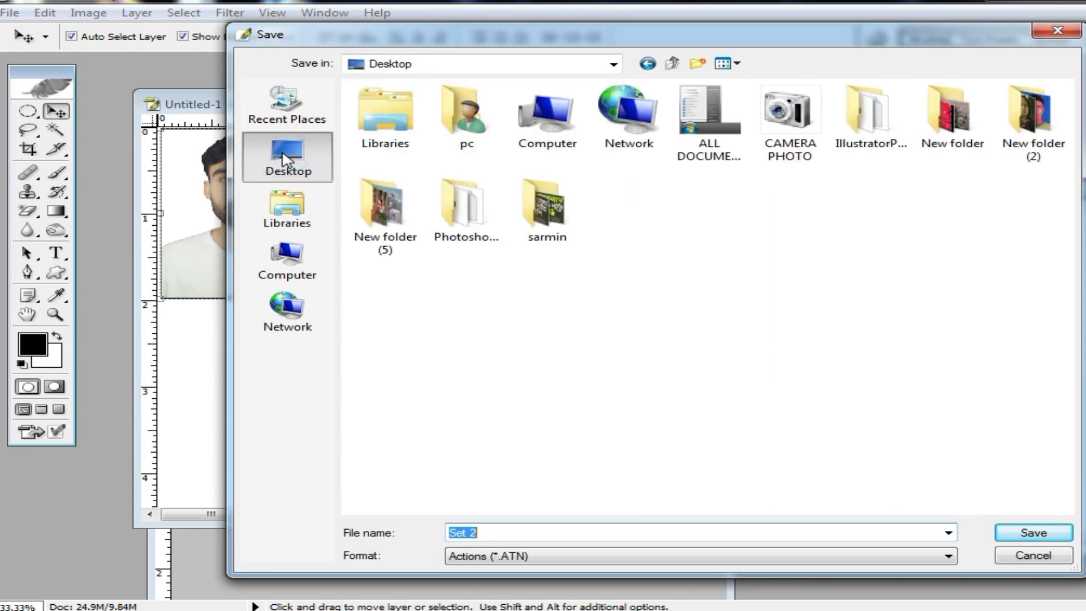
{"action": "left_click", "coordinate": [1042, 532]}
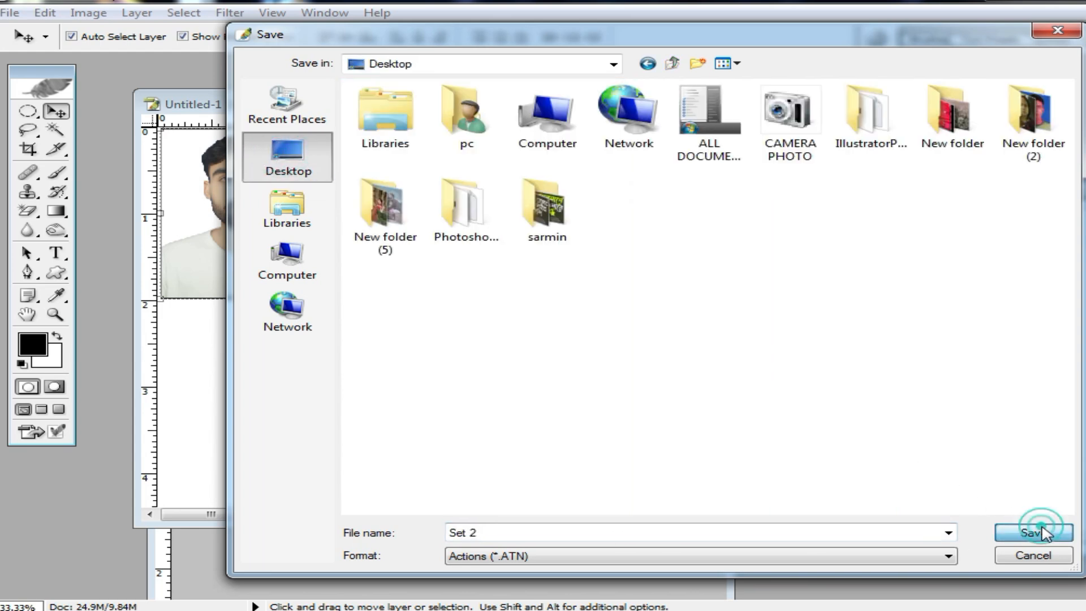
Close the Untitled-1 layout and the source portrait without saving either document.
{"action": "left_click", "coordinate": [472, 104]}
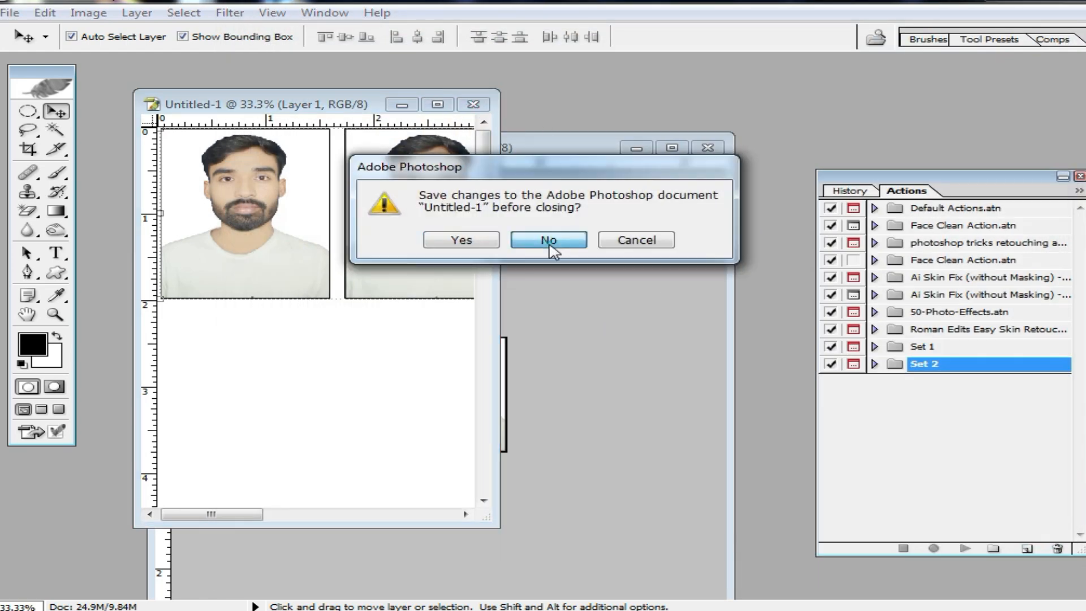
{"action": "left_click", "coordinate": [549, 246]}
{"action": "left_click", "coordinate": [707, 148]}
{"action": "left_click", "coordinate": [547, 246]}
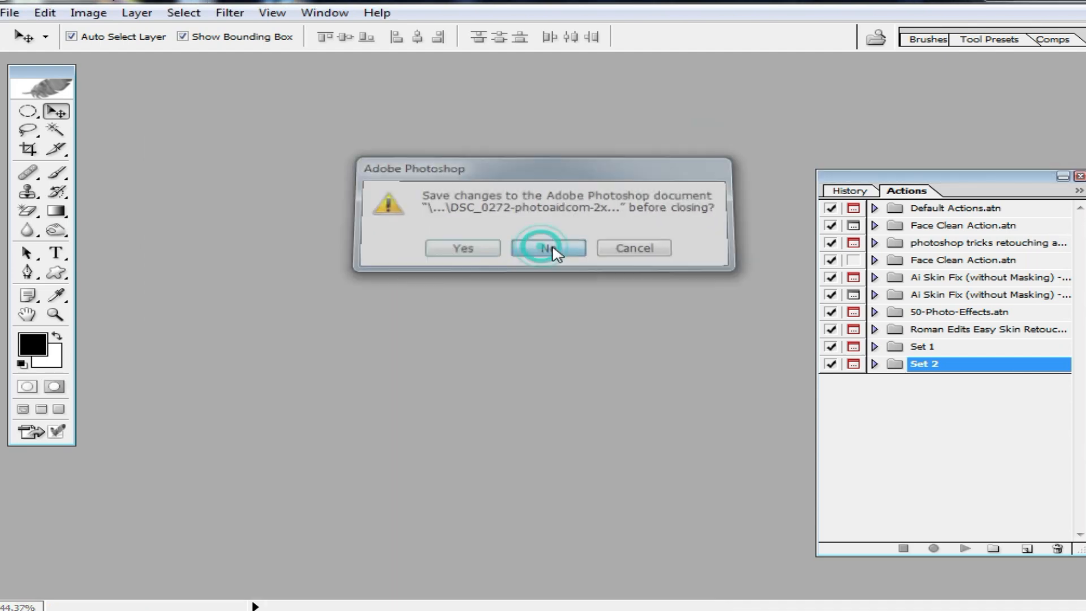
Open 0-photoaidcom-2x-ai-zoom.png from the CAMERA PHOTO folder, reposition its window and display the portrait at 18.8% zoom.
{"action": "double_click", "coordinate": [563, 299]}
{"action": "double_click", "coordinate": [436, 136]}
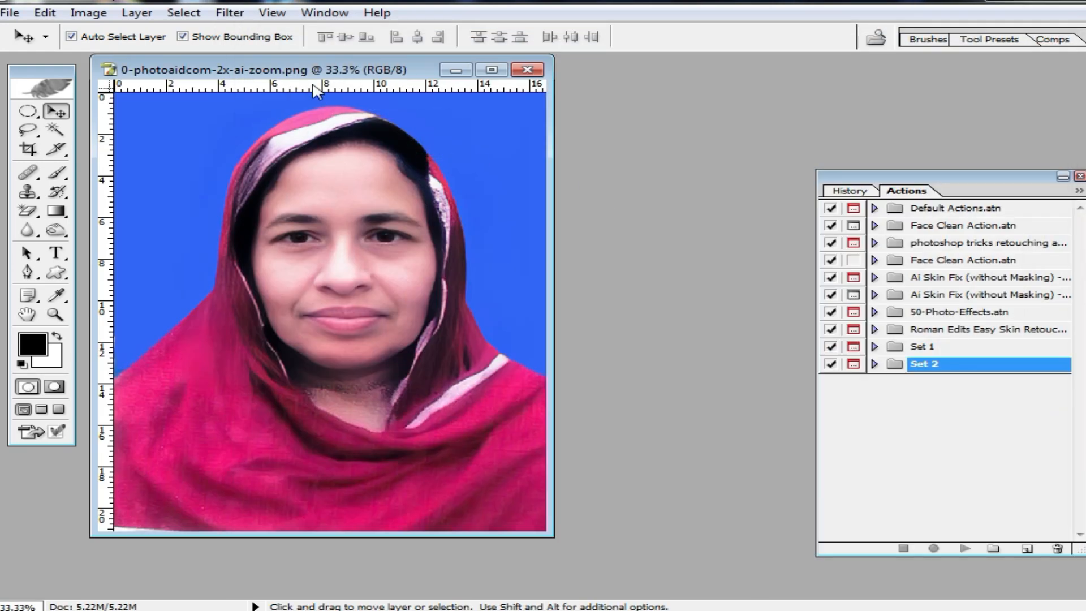
{"action": "left_click_drag", "start_coordinate": [296, 68], "coordinate": [566, 128]}
{"action": "scroll", "coordinate": [568, 156], "scroll_direction": "down", "scroll_amount": 6}
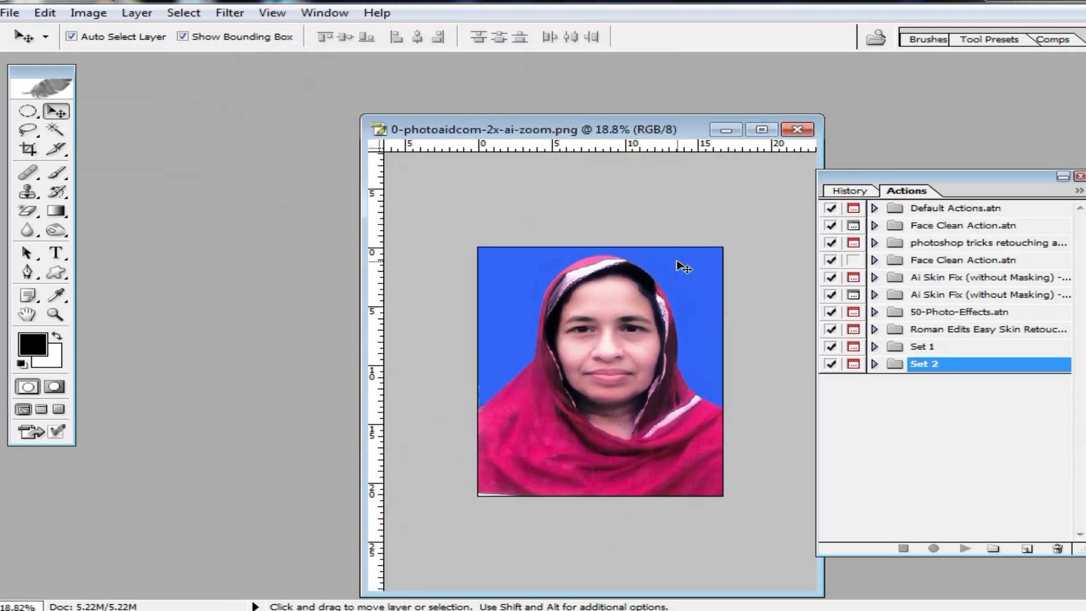
Run Action 2 on the portrait, extending the crop to the whole image and continuing past the Select command.
{"action": "key", "text": "F2"}
{"action": "left_click_drag", "start_coordinate": [675, 442], "coordinate": [726, 491]}
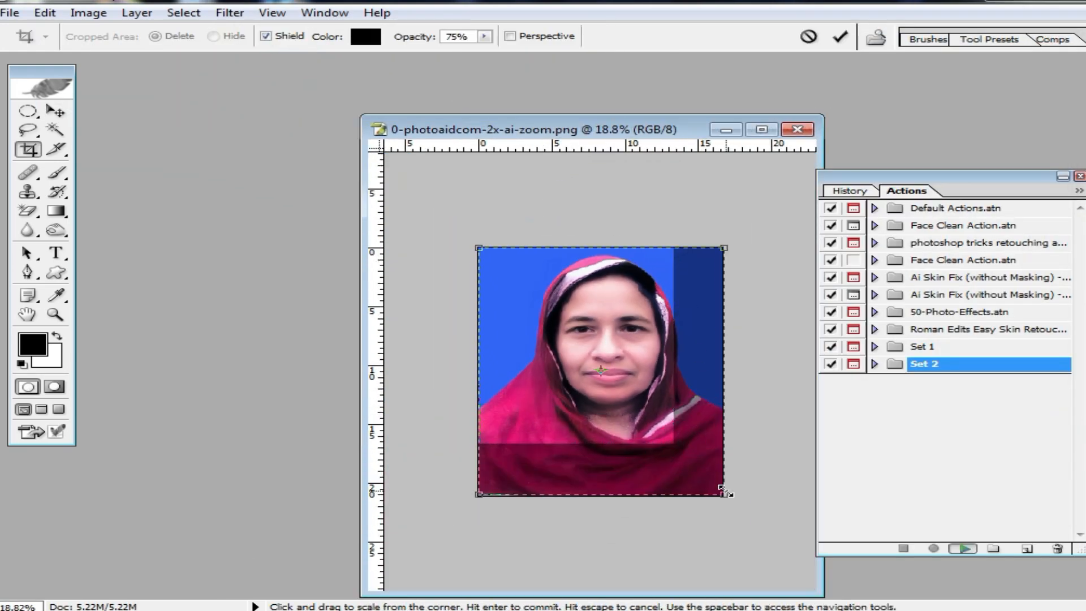
{"action": "key", "text": "Return"}
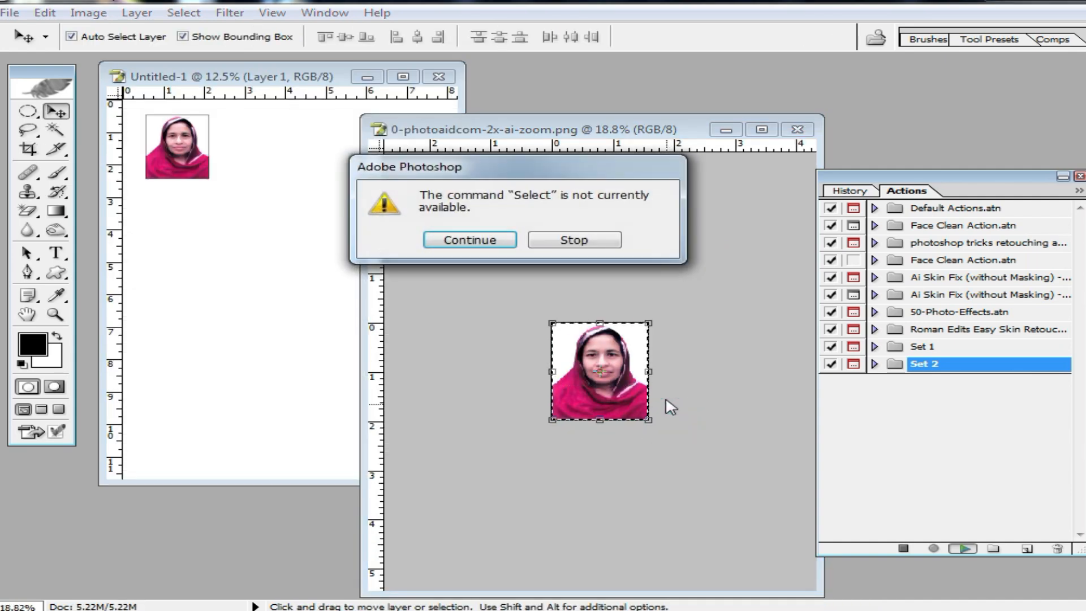
{"action": "left_click", "coordinate": [456, 240]}
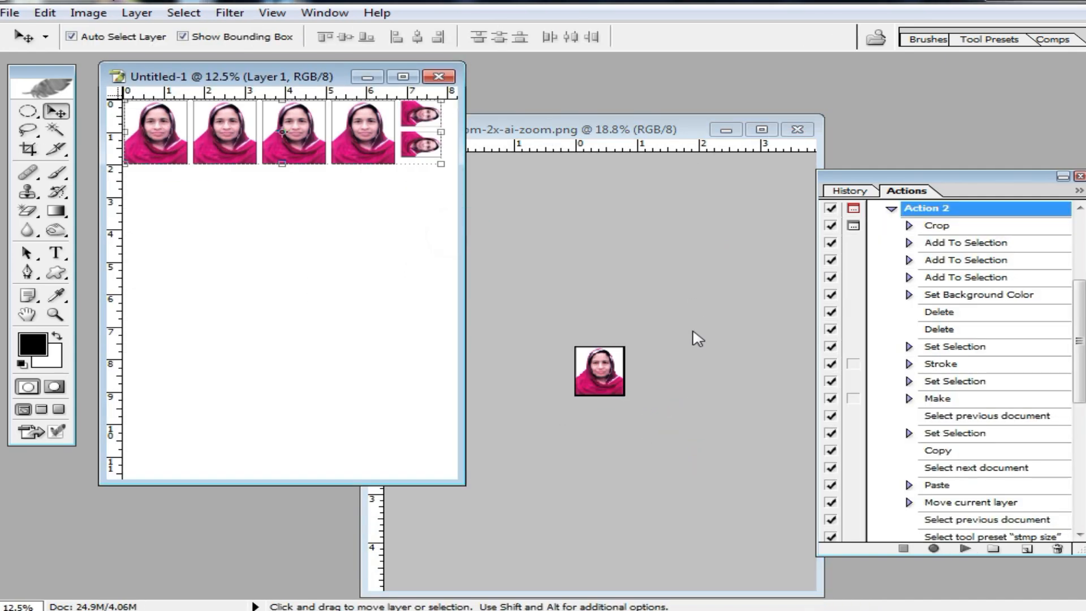
Examine the bordered passport and stamp photos in the generated layout up close at 50% and across the full row.
{"action": "left_click", "coordinate": [283, 110]}
{"action": "left_click", "coordinate": [303, 138]}
{"action": "left_click", "coordinate": [347, 215]}
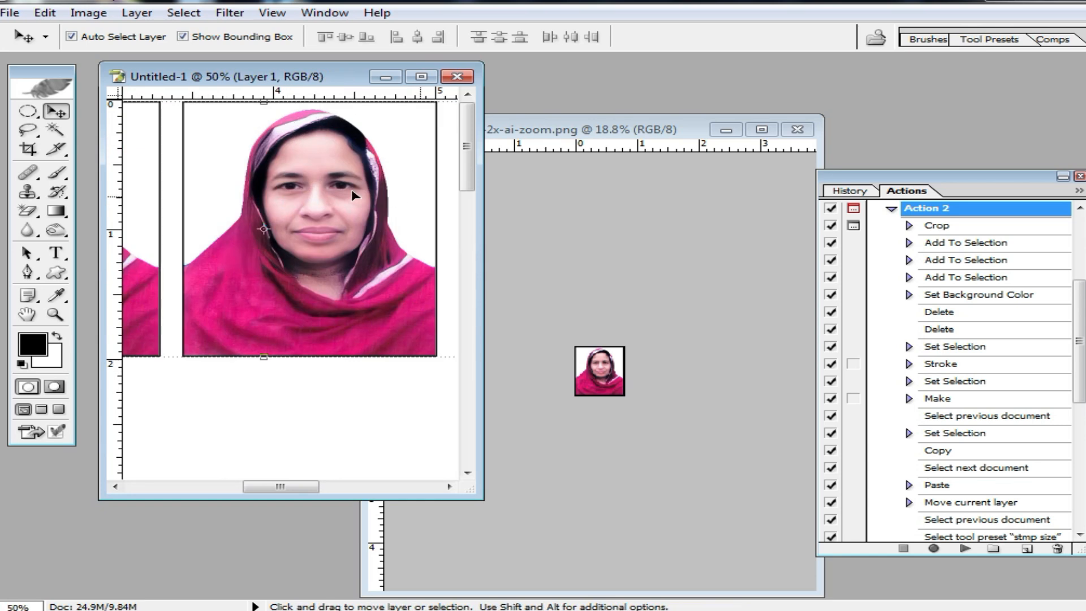
{"action": "left_click", "coordinate": [363, 235], "text": "alt"}
{"action": "left_click", "coordinate": [473, 496], "text": "alt"}
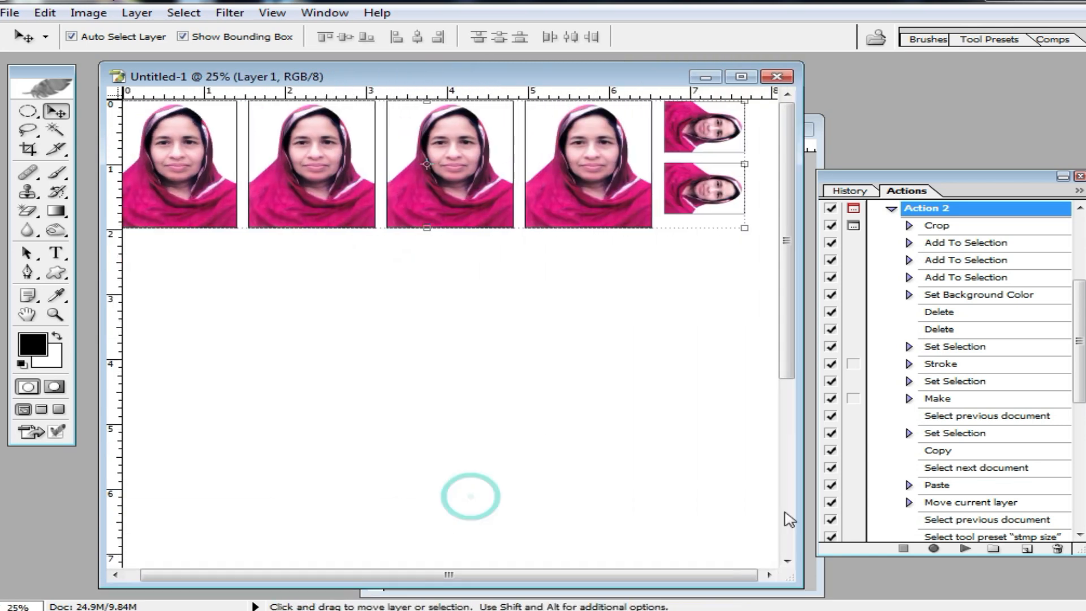
{"action": "left_click", "coordinate": [479, 200], "text": "alt"}
Discard the generated layout and the processed 0-photoaidcom-2x-ai-zoom.png by closing both without saving.
{"action": "left_click", "coordinate": [776, 77]}
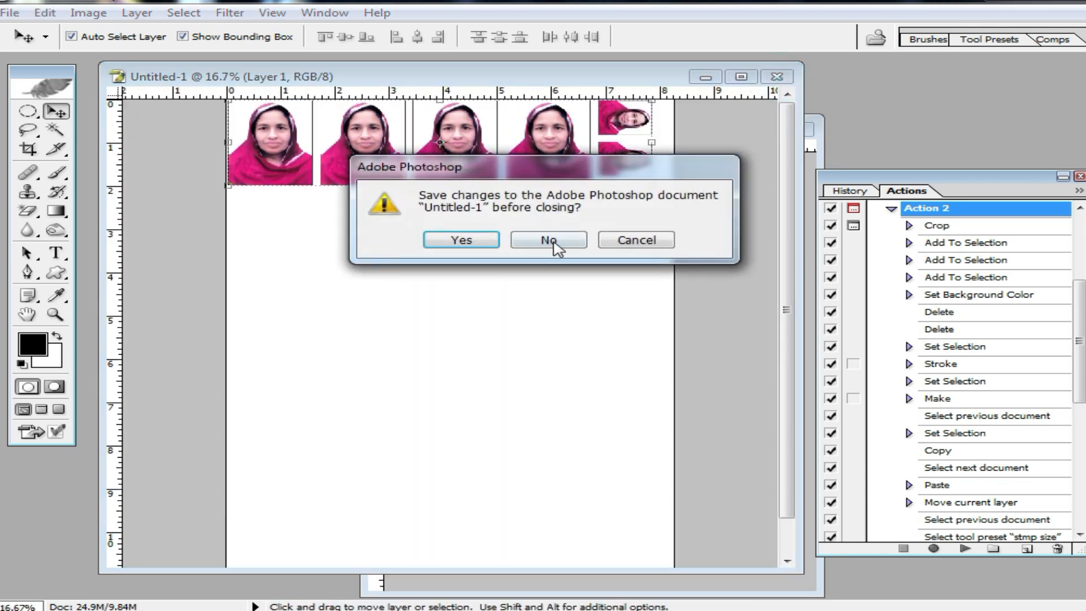
{"action": "left_click", "coordinate": [552, 241]}
{"action": "left_click", "coordinate": [806, 129]}
{"action": "left_click", "coordinate": [547, 248]}
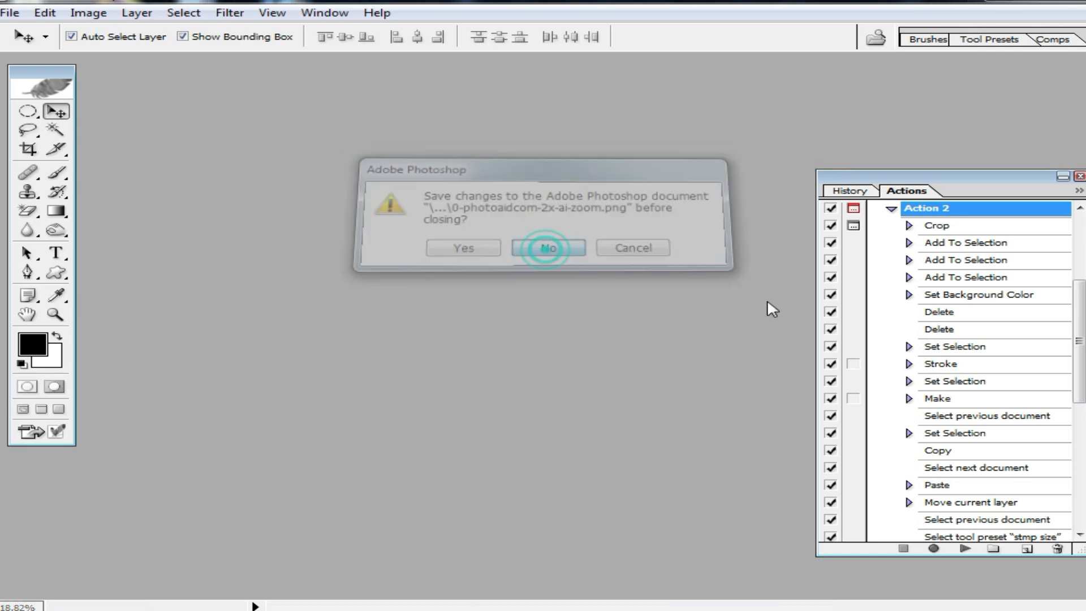
Collapse Set 2 so that only the action sets are listed.
{"action": "scroll", "coordinate": [904, 350], "scroll_direction": "down", "scroll_amount": 2}
{"action": "scroll", "coordinate": [912, 283], "scroll_direction": "up", "scroll_amount": 3}
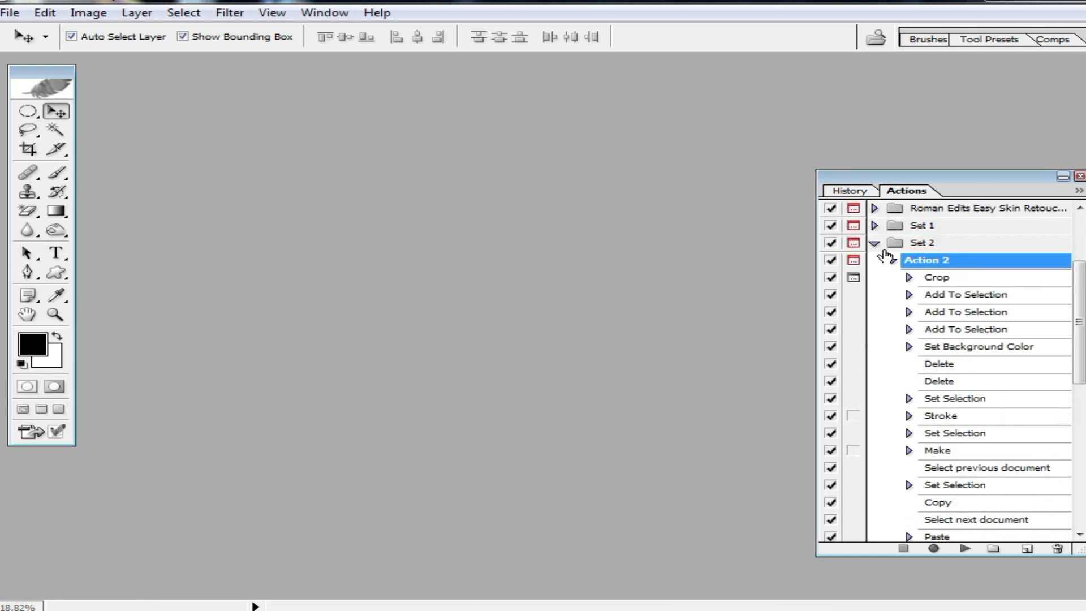
{"action": "left_click", "coordinate": [875, 243]}
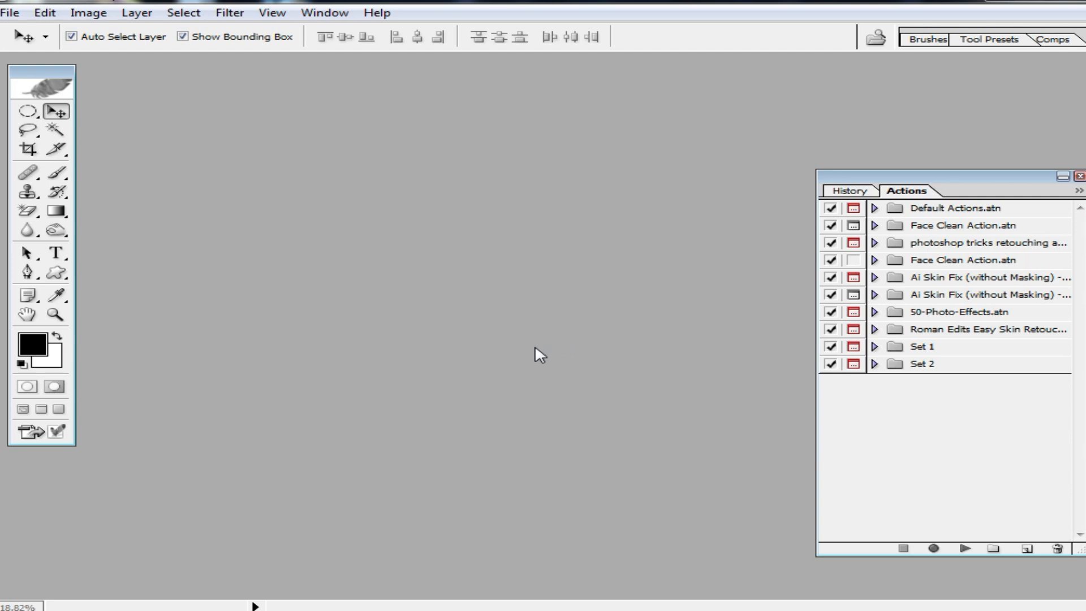
Open the DSC_0154 portrait of the man in the red polo shirt from the CAMERA PHOTO folder.
{"action": "double_click", "coordinate": [594, 271]}
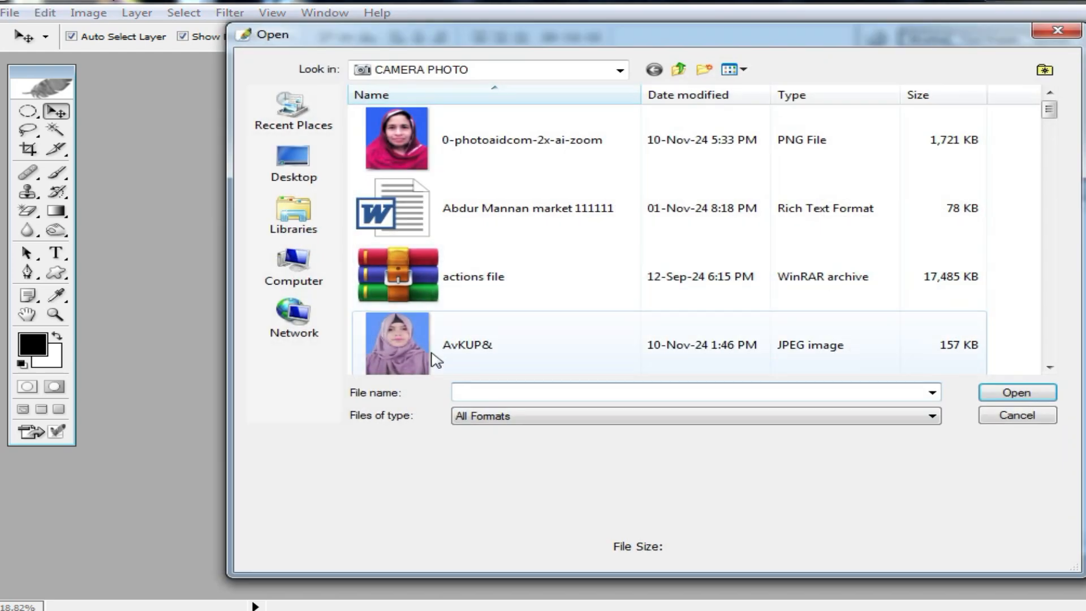
{"action": "left_click", "coordinate": [394, 355]}
{"action": "double_click", "coordinate": [394, 355]}
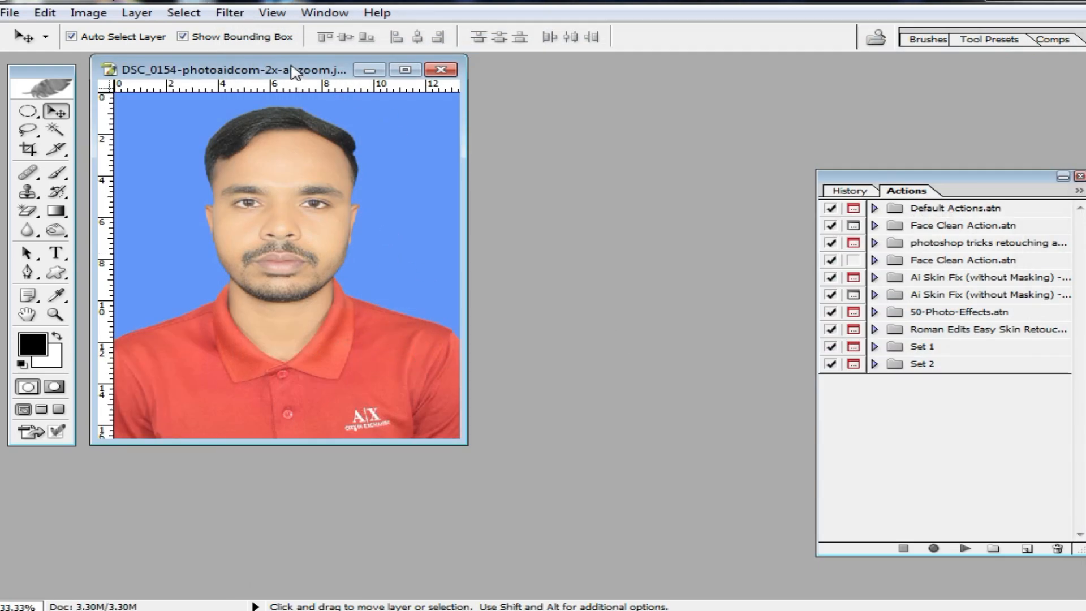